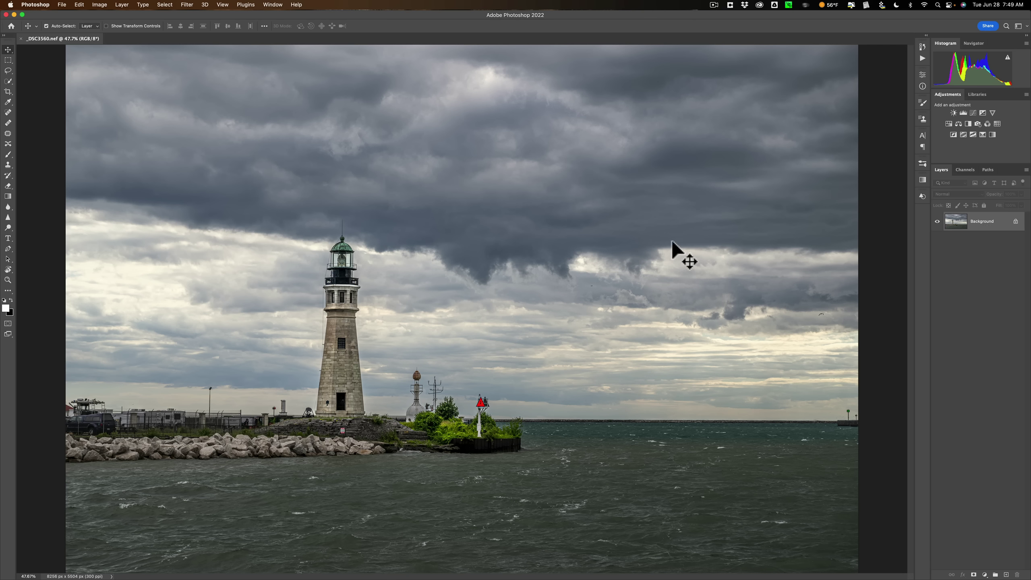
Step: Auto-select the cloudy sky above the lighthouse with Select > Sky
{"action": "left_click", "coordinate": [168, 6]}
{"action": "left_click", "coordinate": [145, 203]}
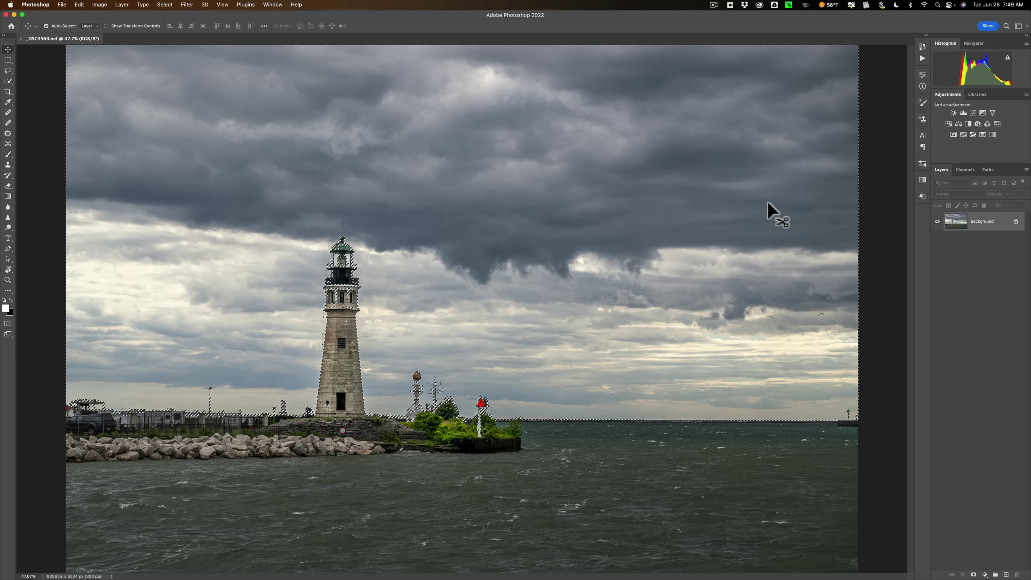
Step: Copy the sky selection to Layer 1, then toggle Background and Layer 1 visibility to compare
{"action": "key", "text": "super"}
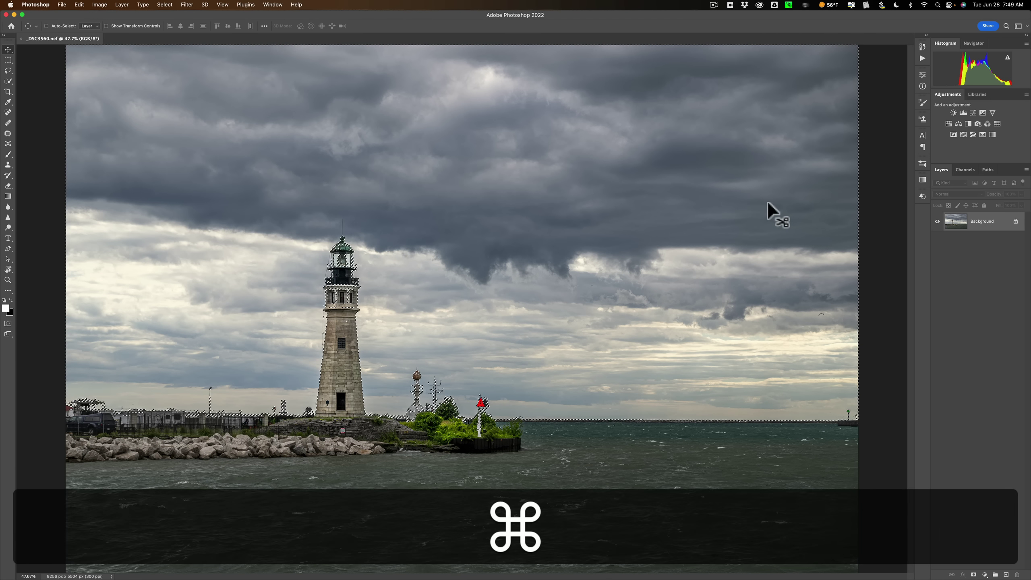
{"action": "key", "text": "super+j"}
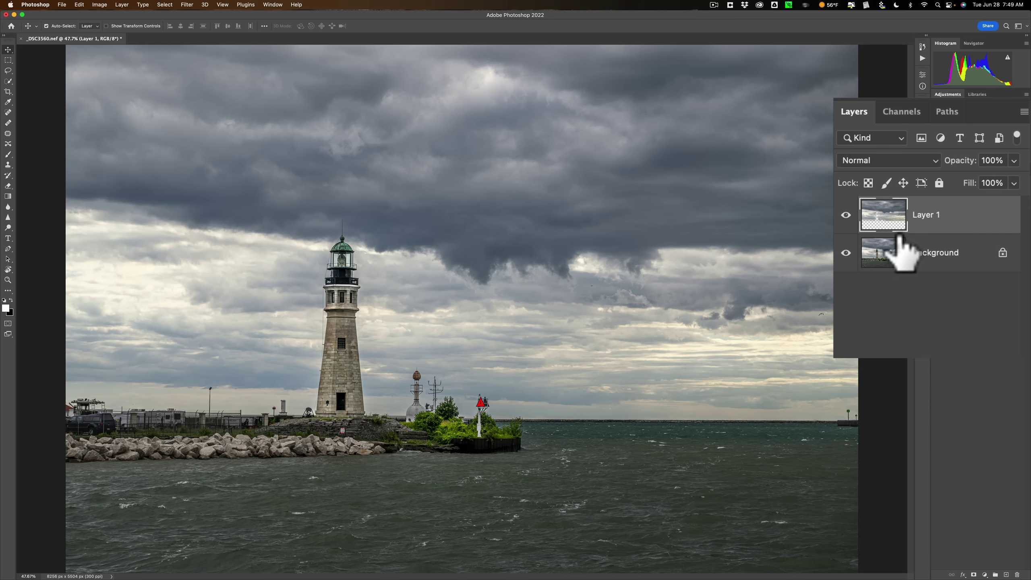
{"action": "left_click", "coordinate": [846, 253]}
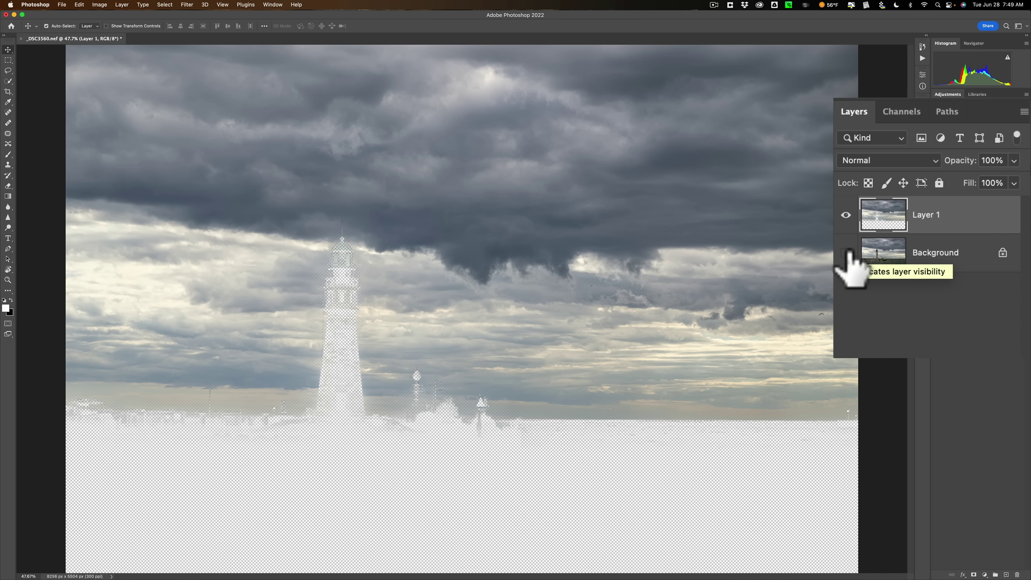
{"action": "left_click", "coordinate": [846, 252]}
{"action": "left_click", "coordinate": [846, 214]}
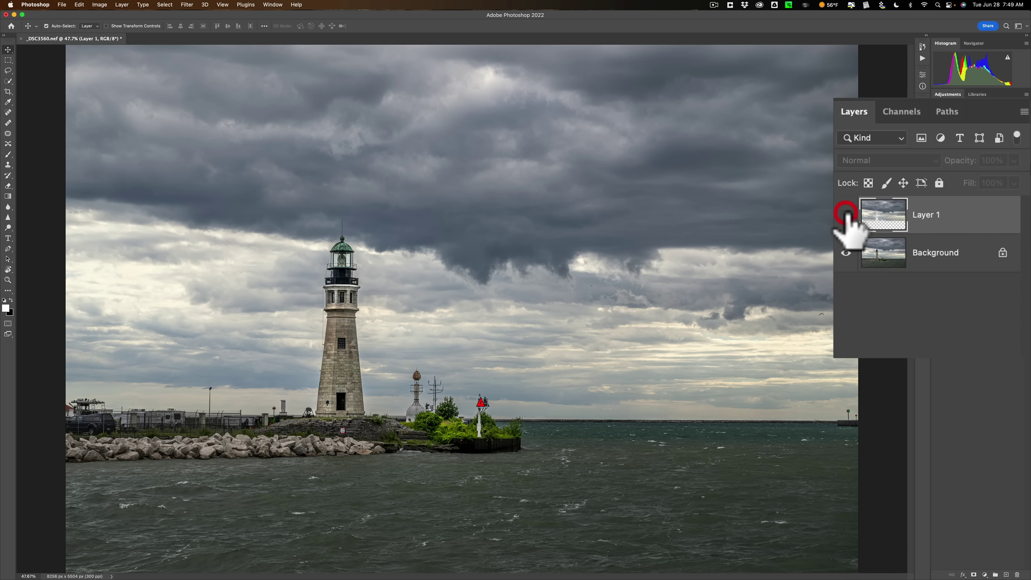
{"action": "left_click", "coordinate": [846, 214]}
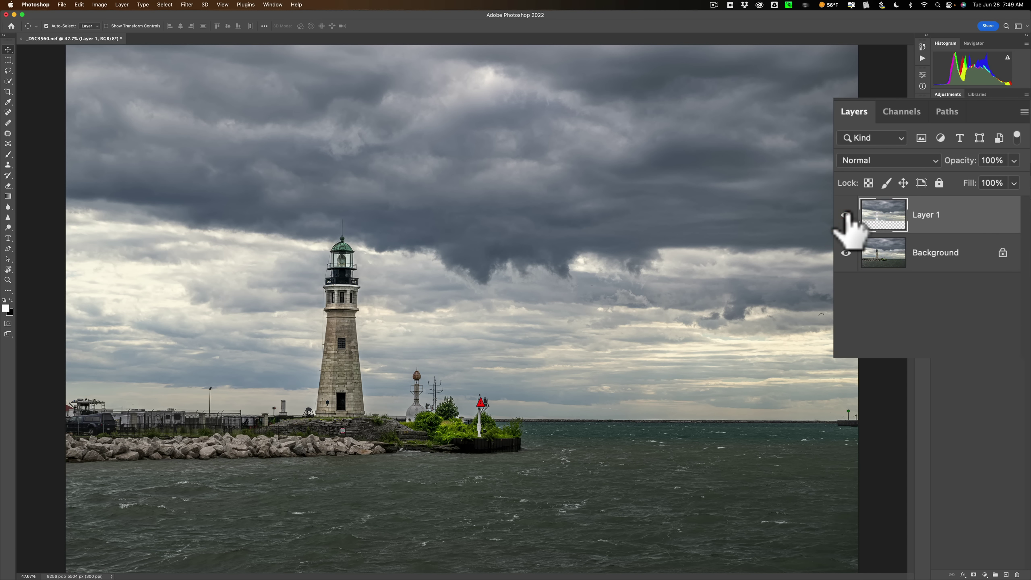
{"action": "left_click", "coordinate": [877, 162]}
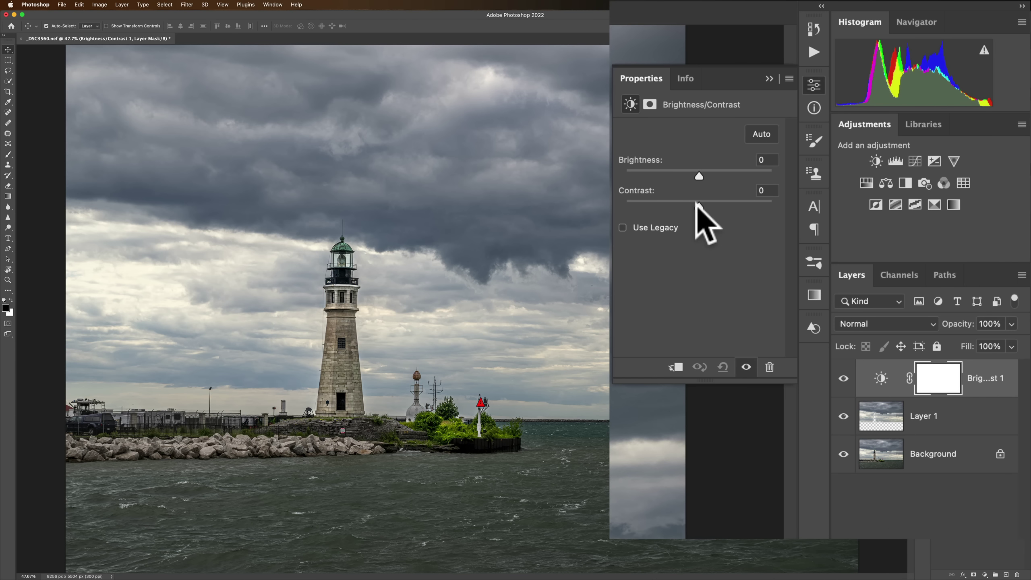
Step: Trial Contrast values and clip the Brightness/Contrast layer to Layer 1, ending at 0
{"action": "left_click_drag", "start_coordinate": [698, 203], "coordinate": [771, 228]}
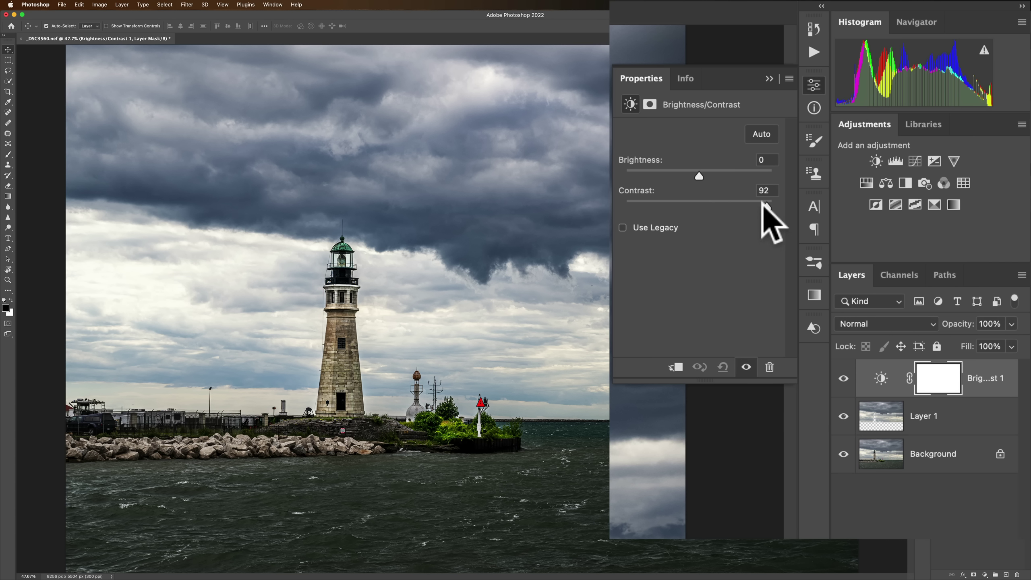
{"action": "left_click_drag", "start_coordinate": [767, 206], "coordinate": [795, 208]}
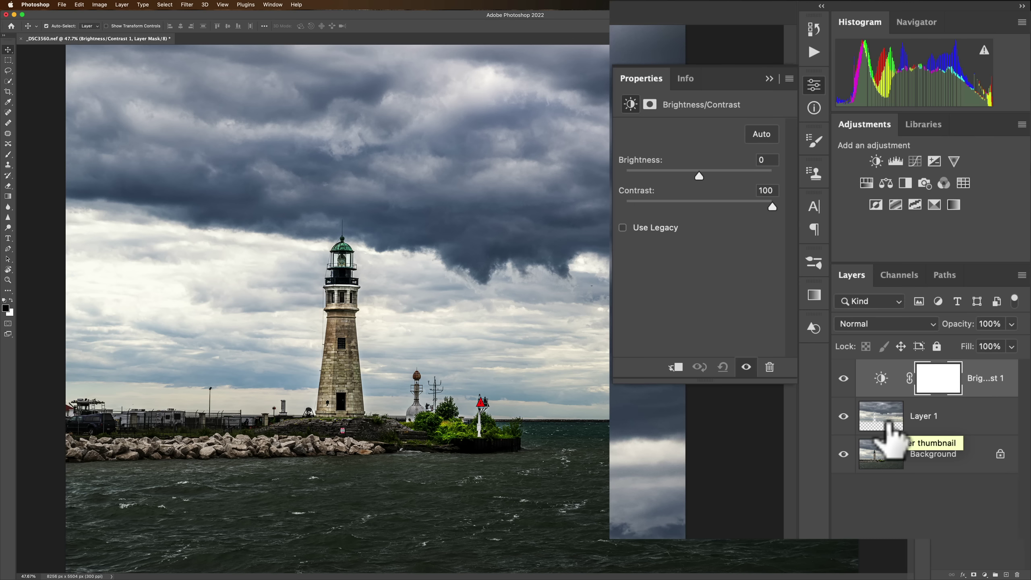
{"action": "left_click", "coordinate": [676, 369]}
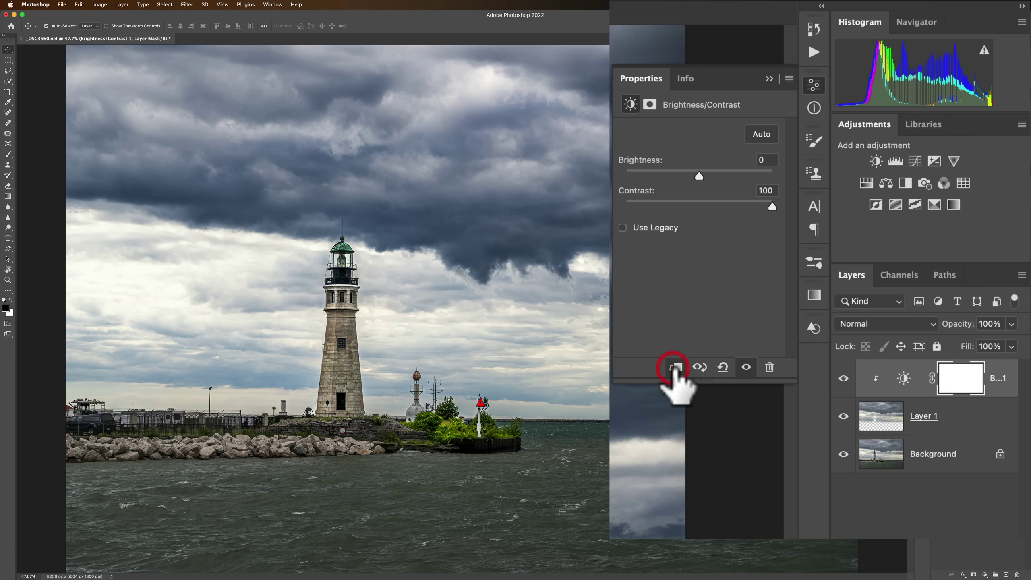
{"action": "left_click_drag", "start_coordinate": [774, 212], "coordinate": [698, 207]}
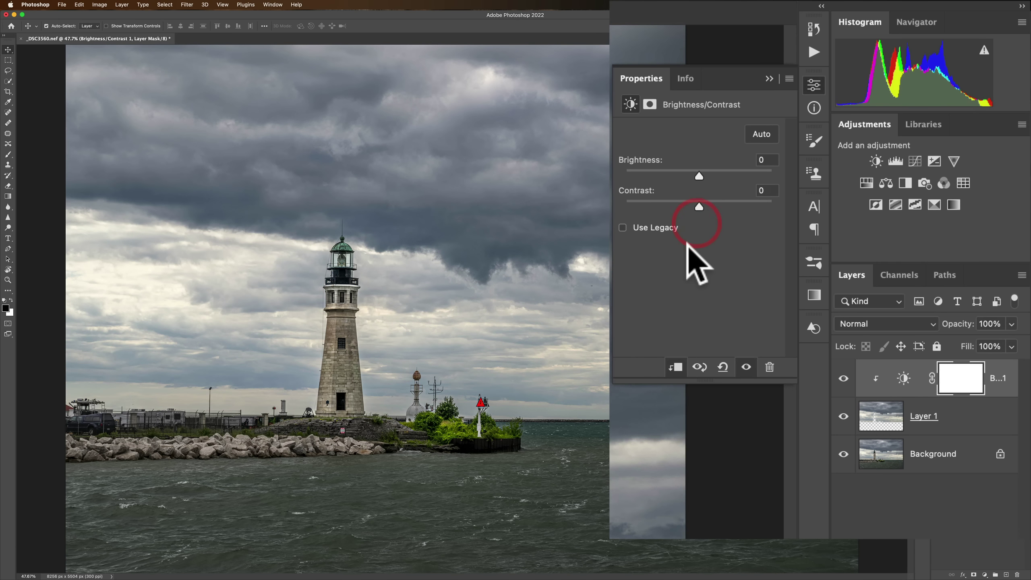
Step: Unclip the Brightness/Contrast adjustment and raise its Contrast to 100
{"action": "left_click", "coordinate": [676, 367]}
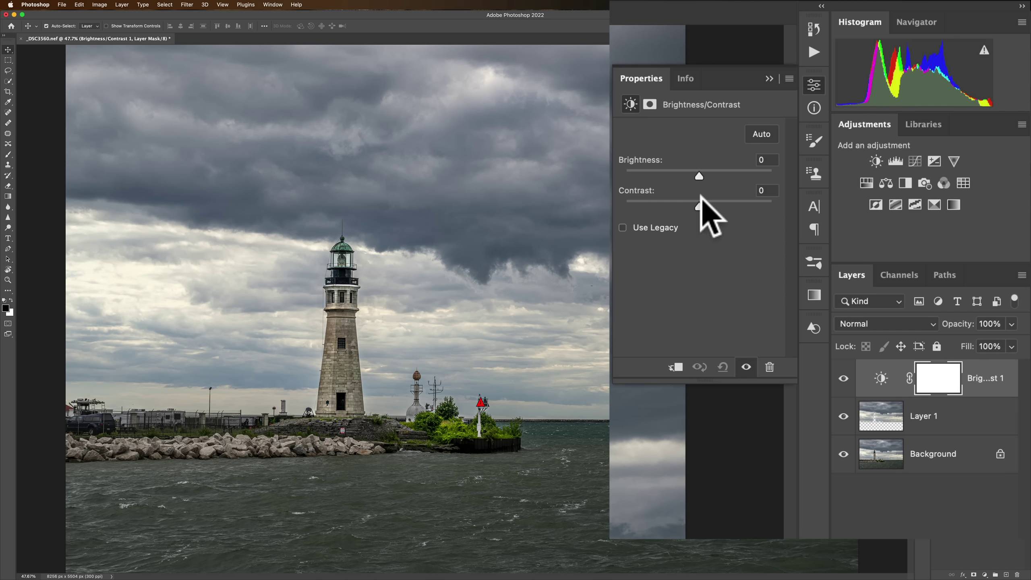
{"action": "left_click_drag", "start_coordinate": [698, 199], "coordinate": [783, 203]}
{"action": "left_click", "coordinate": [783, 205]}
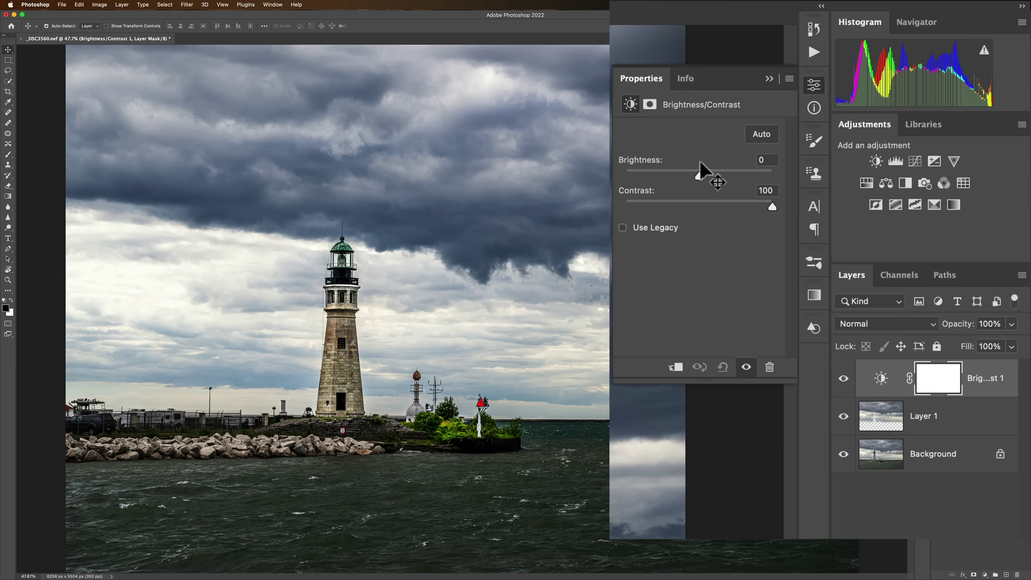
Step: Paint the water black on the adjustment mask with a 1000 px soft brush
{"action": "left_click", "coordinate": [939, 379]}
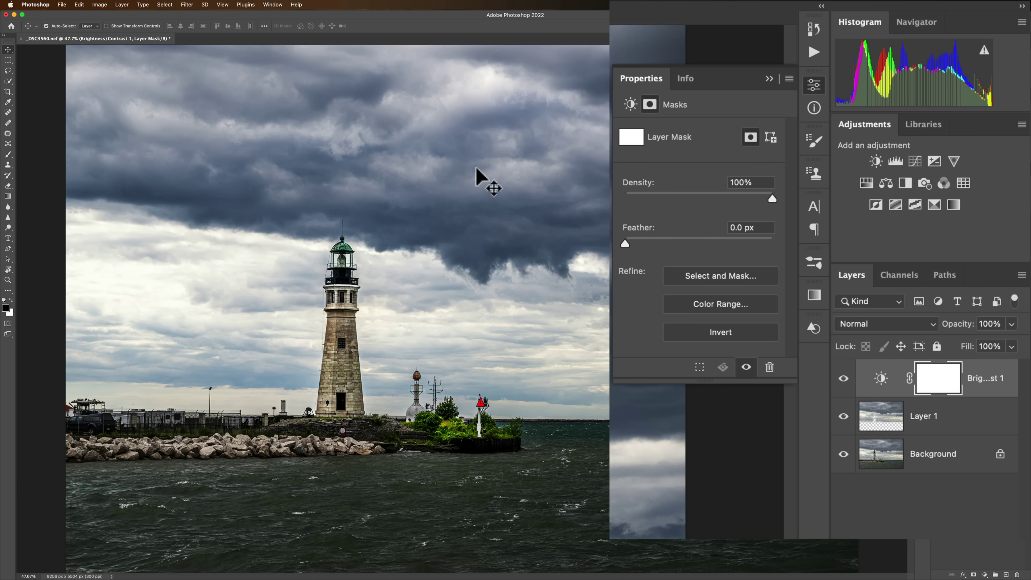
{"action": "key", "text": "b"}
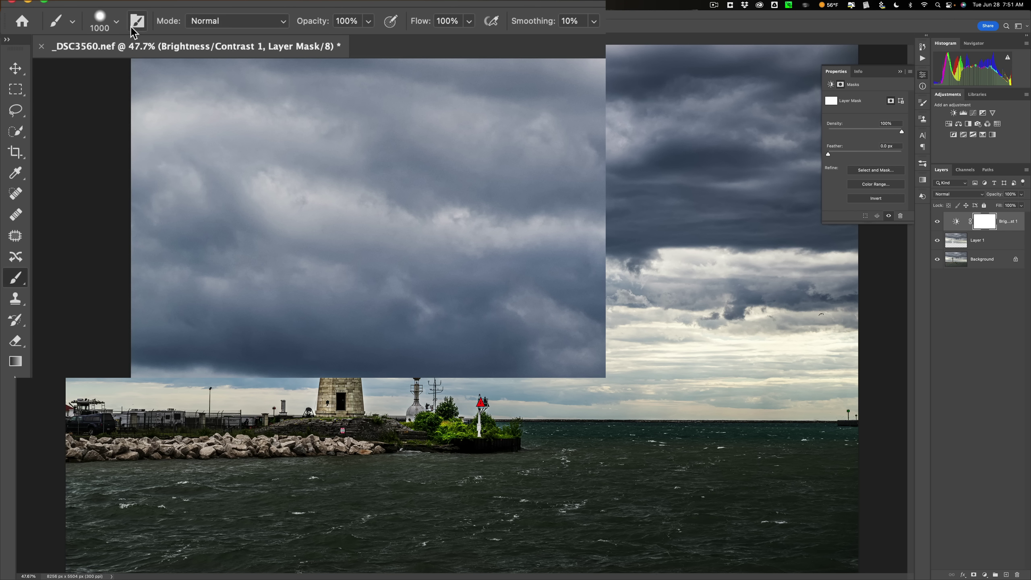
{"action": "left_click", "coordinate": [116, 22]}
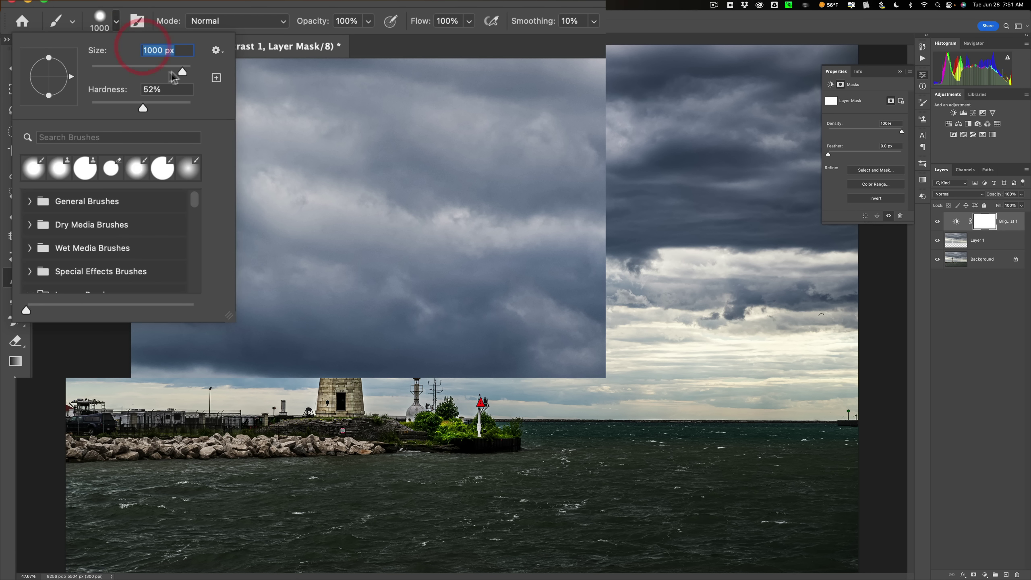
{"action": "left_click", "coordinate": [119, 24]}
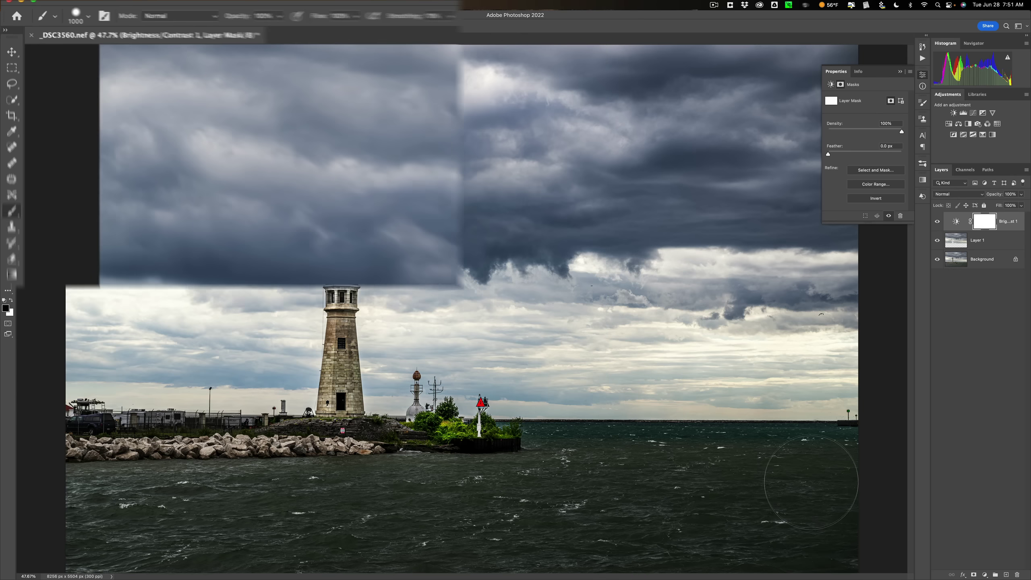
{"action": "mouse_move", "coordinate": [830, 470]}
{"action": "left_mouse_down"}
{"action": "mouse_move", "coordinate": [471, 469]}
{"action": "mouse_move", "coordinate": [915, 535]}
{"action": "mouse_move", "coordinate": [761, 532]}
{"action": "mouse_move", "coordinate": [838, 524]}
{"action": "mouse_move", "coordinate": [545, 534]}
{"action": "mouse_move", "coordinate": [564, 540]}
{"action": "mouse_move", "coordinate": [463, 526]}
{"action": "mouse_move", "coordinate": [488, 501]}
{"action": "mouse_move", "coordinate": [155, 489]}
{"action": "mouse_move", "coordinate": [84, 497]}
{"action": "mouse_move", "coordinate": [414, 540]}
{"action": "left_mouse_up"}
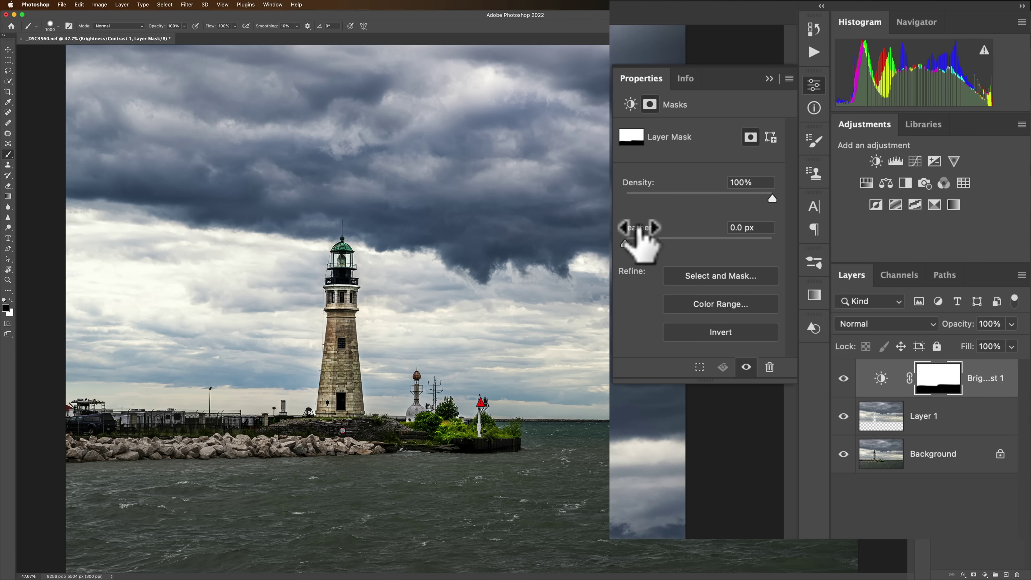
Step: Compare low and full contrast and try a slight brightness increase on the adjustment
{"action": "left_click", "coordinate": [881, 380]}
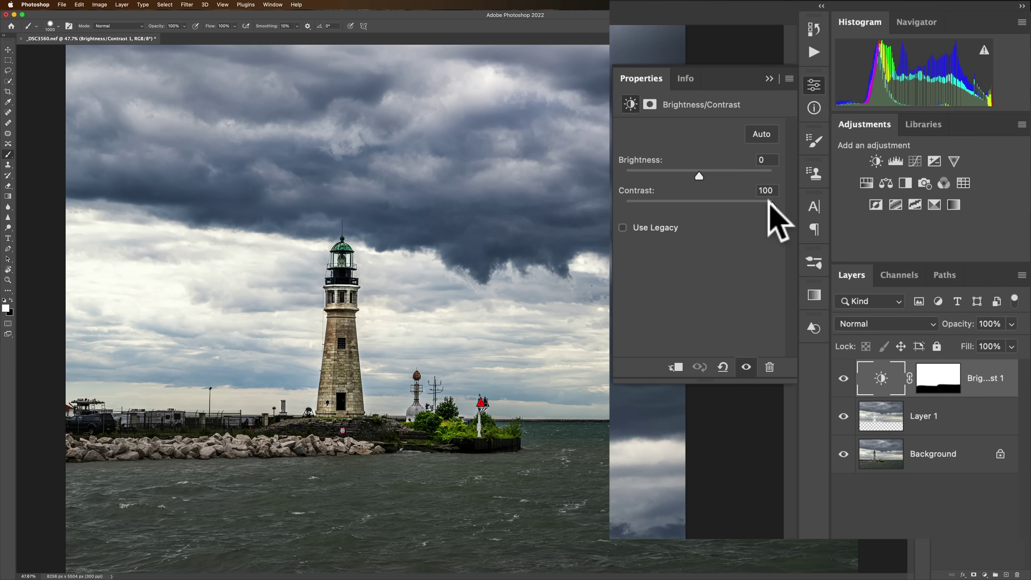
{"action": "mouse_move", "coordinate": [768, 202]}
{"action": "left_mouse_down"}
{"action": "mouse_move", "coordinate": [686, 203]}
{"action": "mouse_move", "coordinate": [798, 200]}
{"action": "left_mouse_up"}
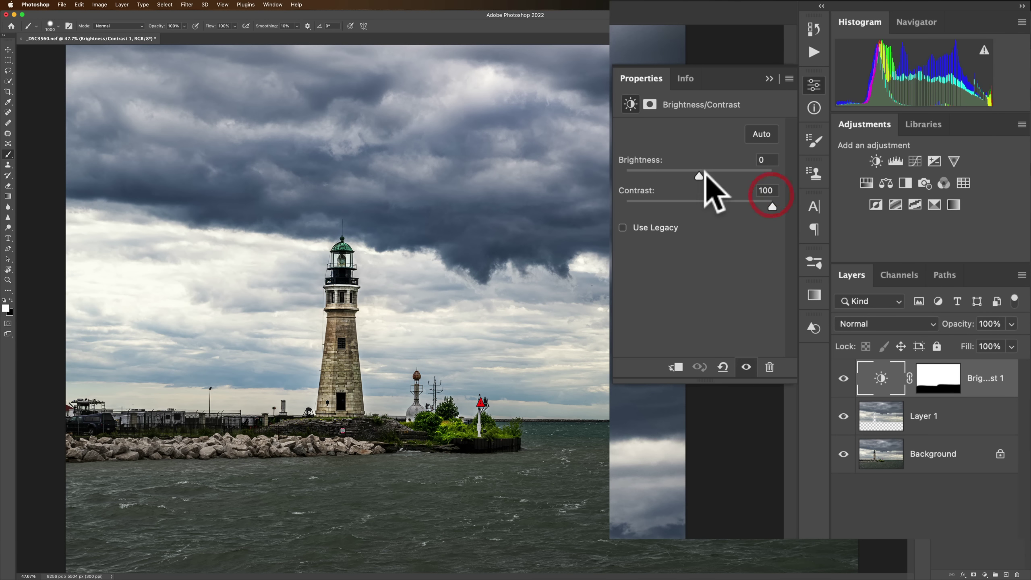
{"action": "mouse_move", "coordinate": [706, 174]}
{"action": "left_mouse_down"}
{"action": "mouse_move", "coordinate": [723, 174]}
{"action": "mouse_move", "coordinate": [707, 176]}
{"action": "left_mouse_up"}
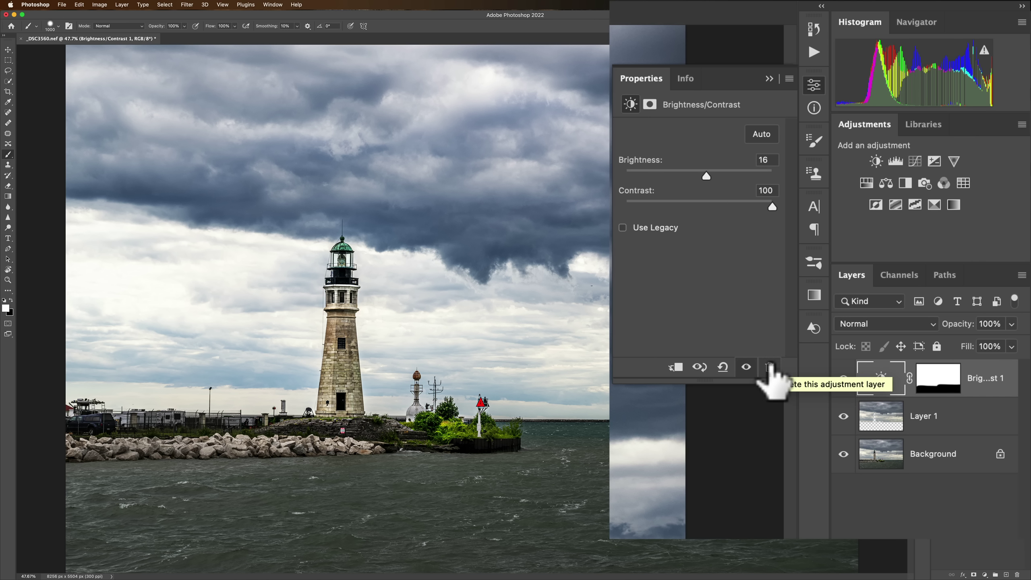
Step: Delete the Brightness/Contrast adjustment layer and the sky copy Layer 1
{"action": "left_click", "coordinate": [769, 367]}
{"action": "left_click", "coordinate": [769, 79]}
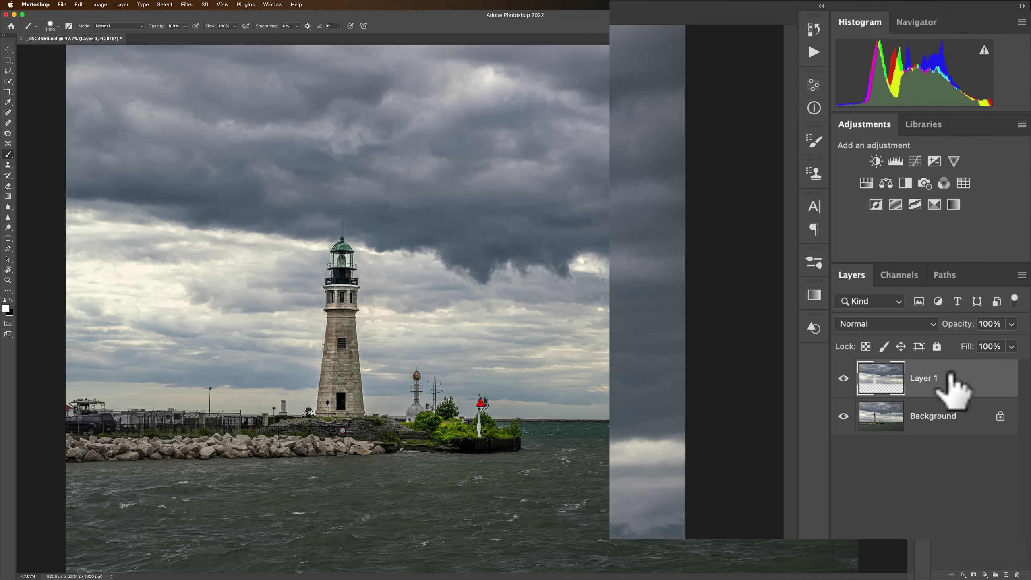
{"action": "left_click_drag", "start_coordinate": [951, 376], "coordinate": [1019, 567]}
{"action": "left_click_drag", "start_coordinate": [1016, 573], "coordinate": [1018, 574]}
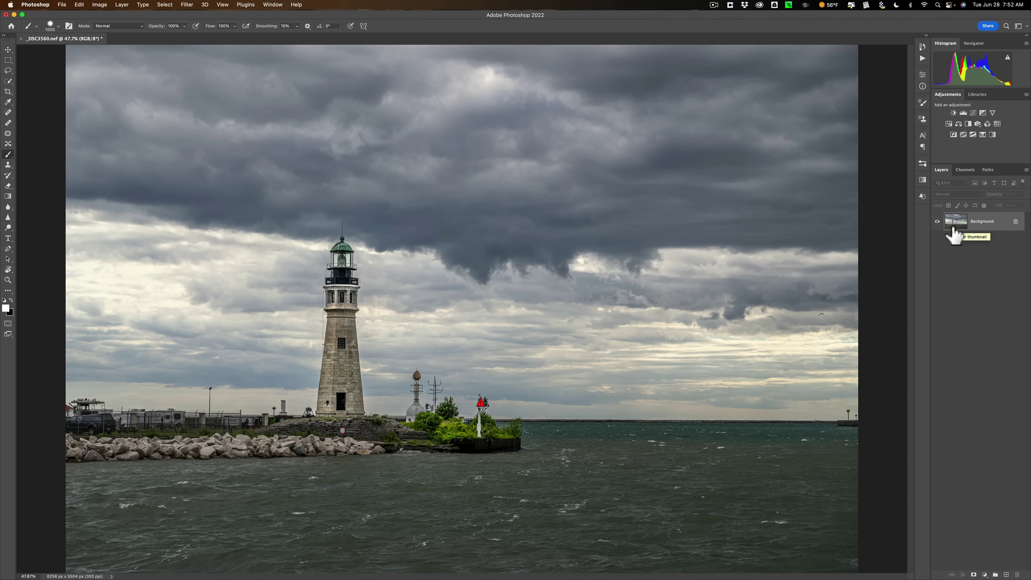
Step: Reselect the sky and add a sky-masked Brightness/Contrast layer with Contrast at 100
{"action": "left_click", "coordinate": [164, 5]}
{"action": "left_click", "coordinate": [157, 126]}
{"action": "left_click", "coordinate": [953, 113]}
{"action": "left_click_drag", "start_coordinate": [865, 136], "coordinate": [869, 136]}
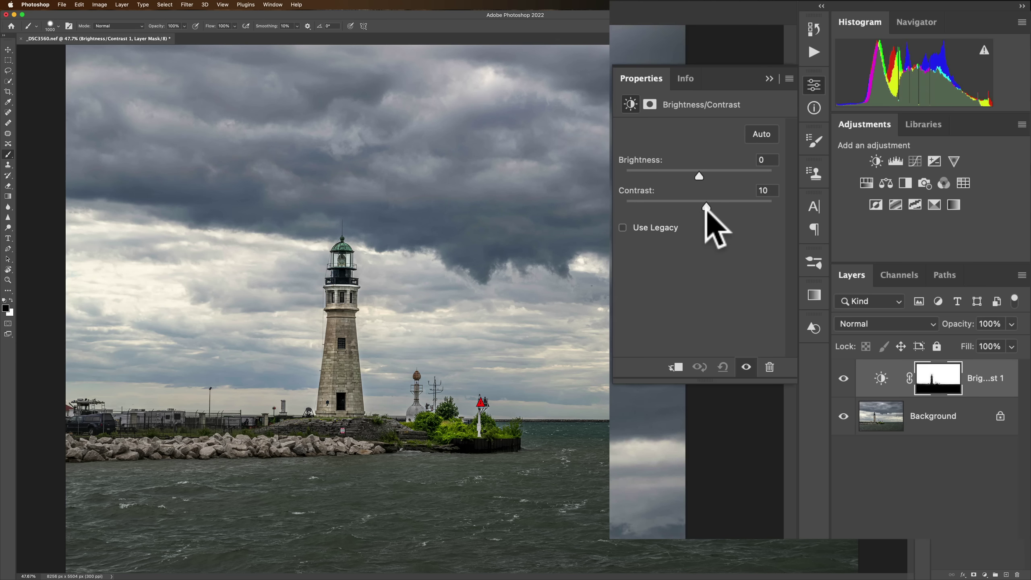
{"action": "left_click_drag", "start_coordinate": [707, 208], "coordinate": [778, 212]}
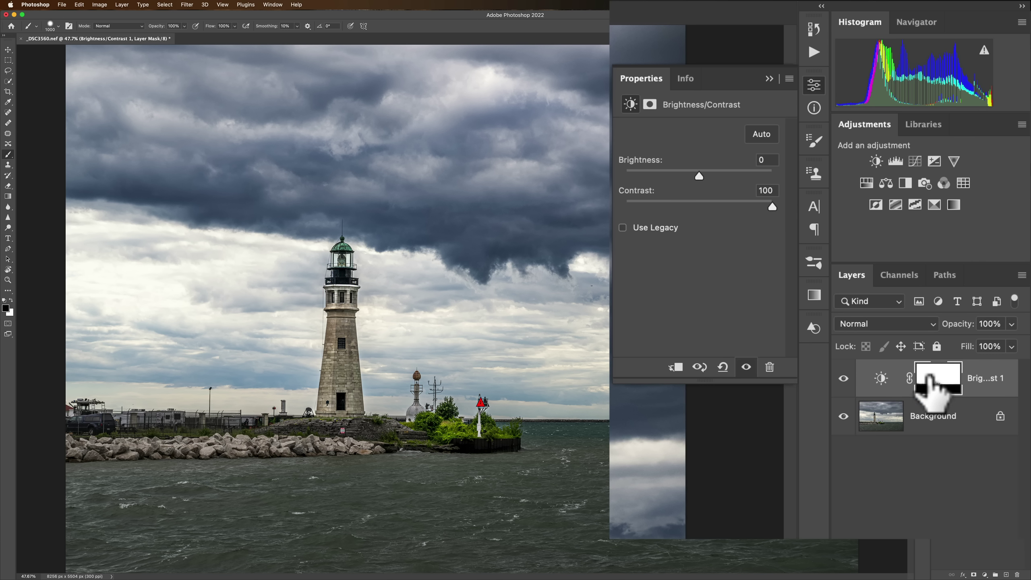
Step: Review the mask and settings, then delete the Brightness/Contrast 1 adjustment layer
{"action": "left_click", "coordinate": [930, 377]}
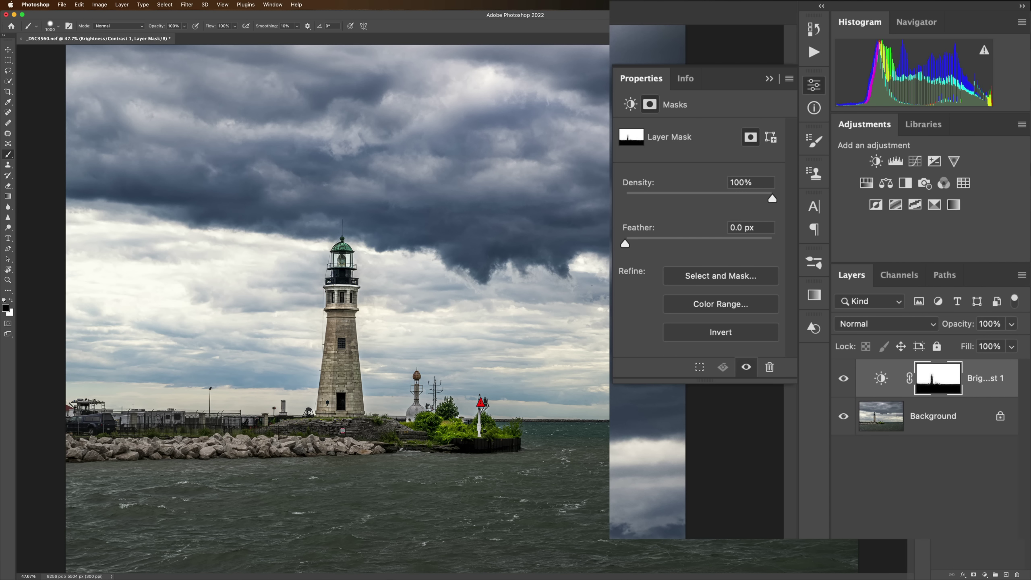
{"action": "left_click", "coordinate": [879, 380]}
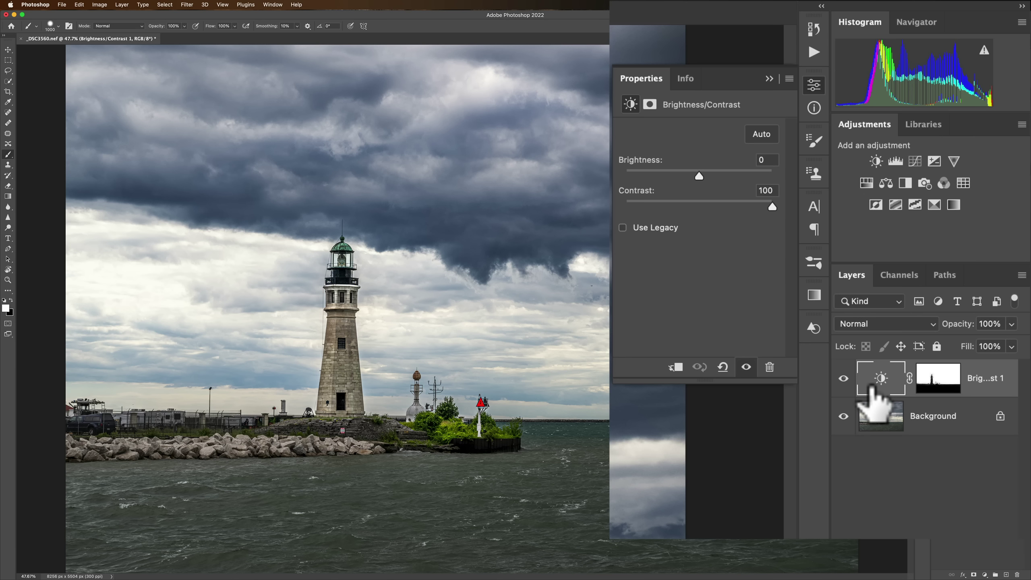
{"action": "left_click_drag", "start_coordinate": [873, 388], "coordinate": [773, 245]}
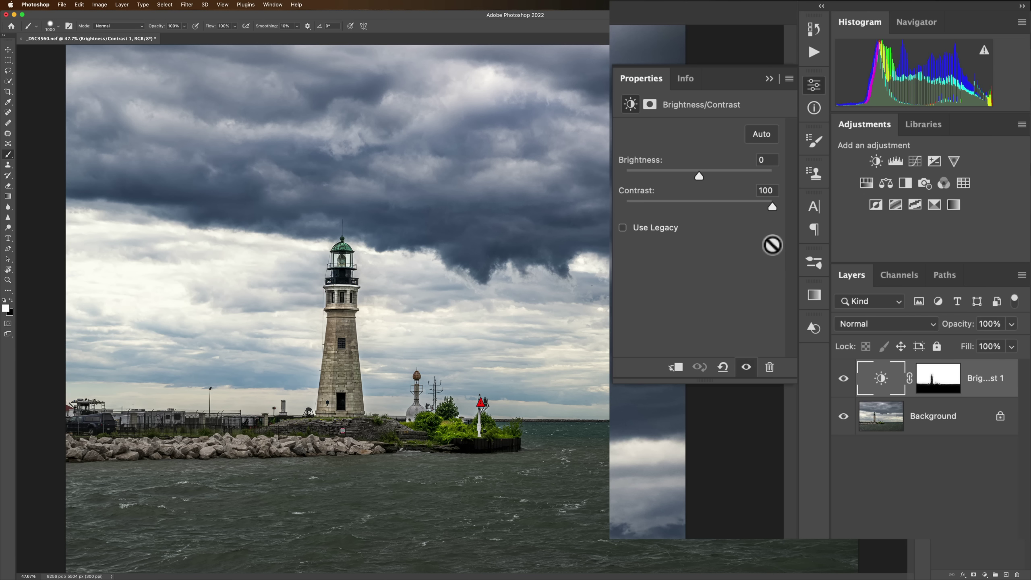
{"action": "left_click_drag", "start_coordinate": [773, 245], "coordinate": [1007, 392]}
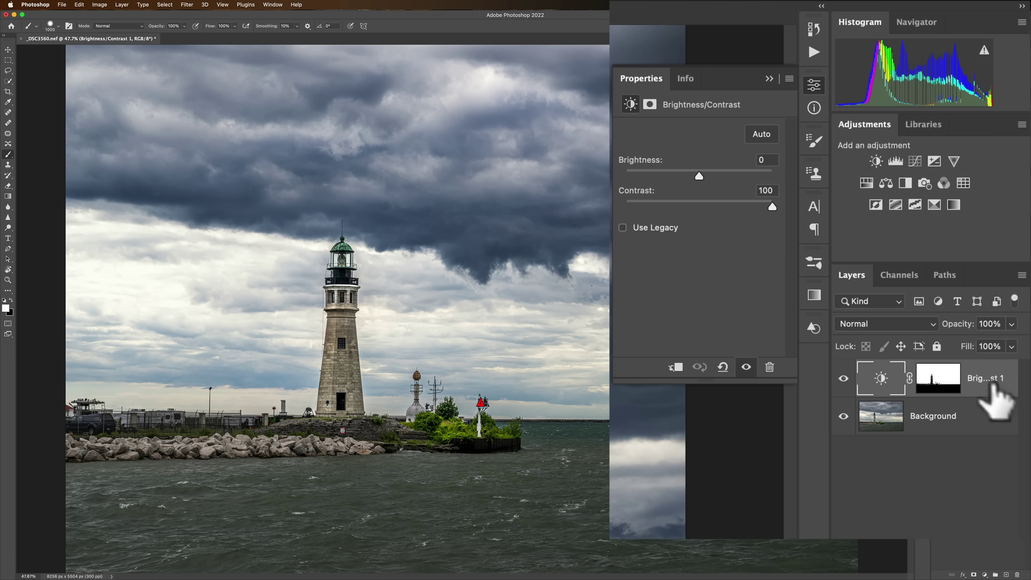
{"action": "left_click_drag", "start_coordinate": [942, 373], "coordinate": [770, 368]}
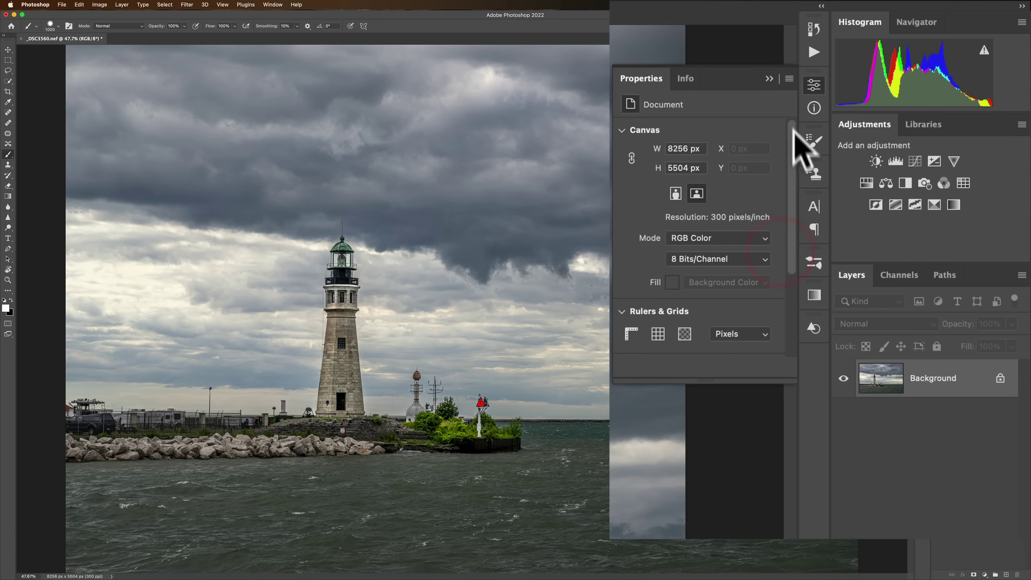
{"action": "left_click", "coordinate": [769, 79]}
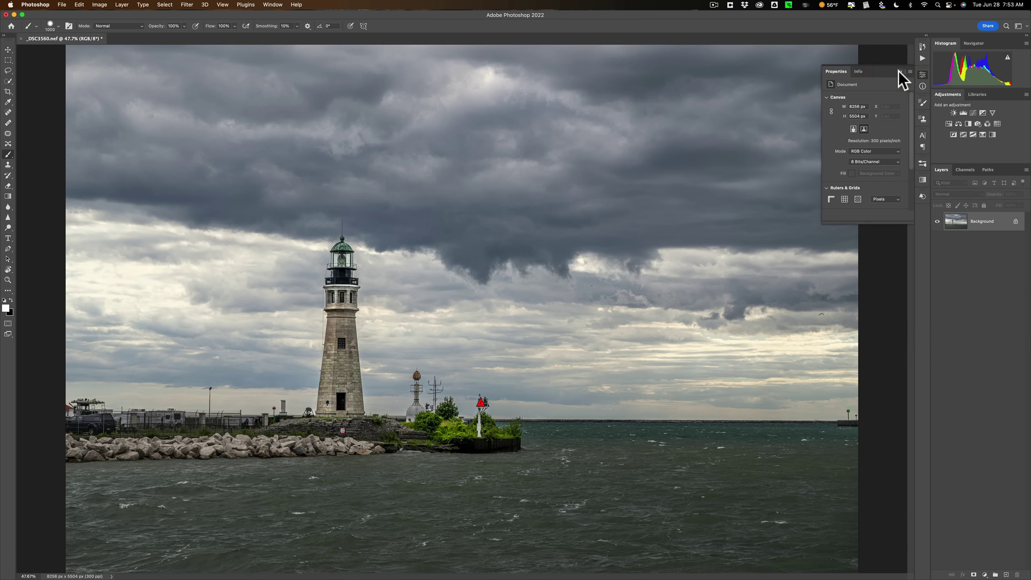
Step: Close the floating Properties panel, reselect the sky and copy it to Layer 1
{"action": "left_click", "coordinate": [899, 73]}
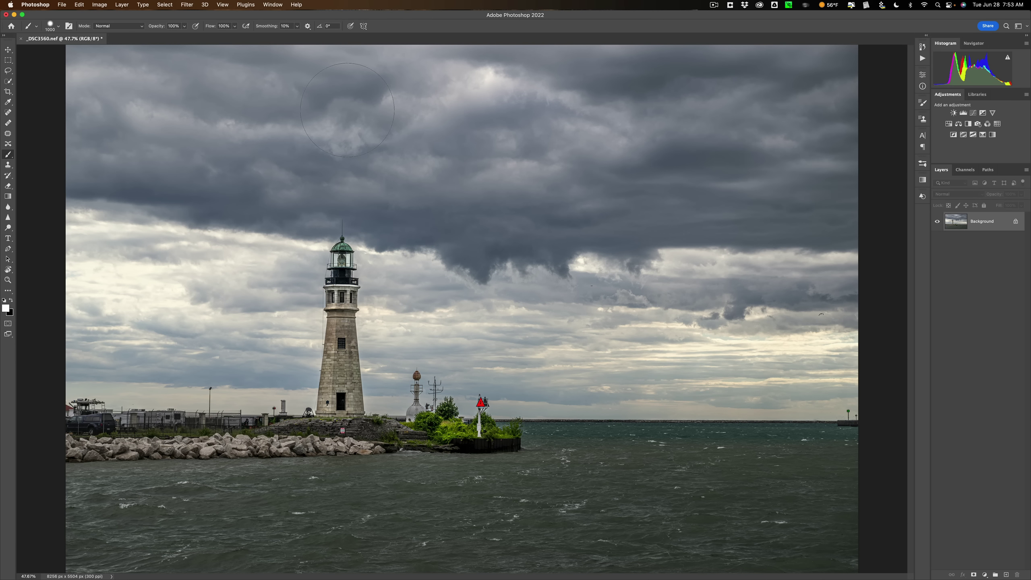
{"action": "left_click", "coordinate": [164, 4]}
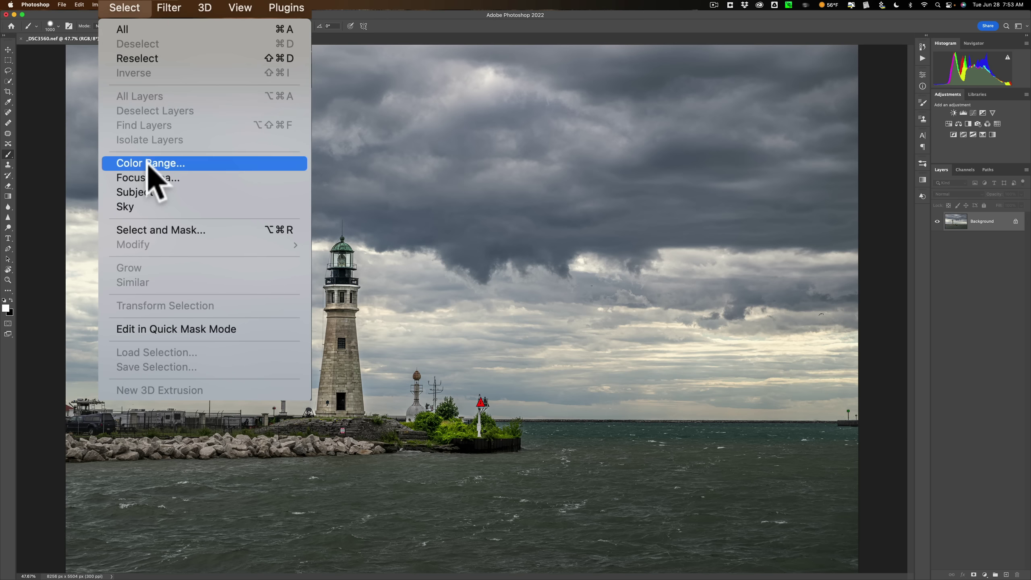
{"action": "left_click", "coordinate": [139, 205]}
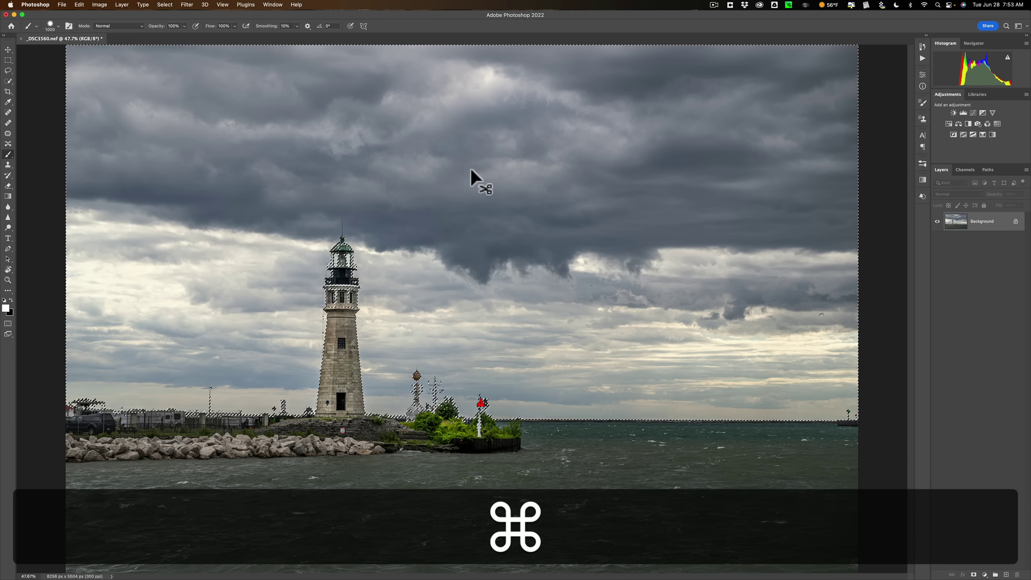
{"action": "key", "text": "super+j"}
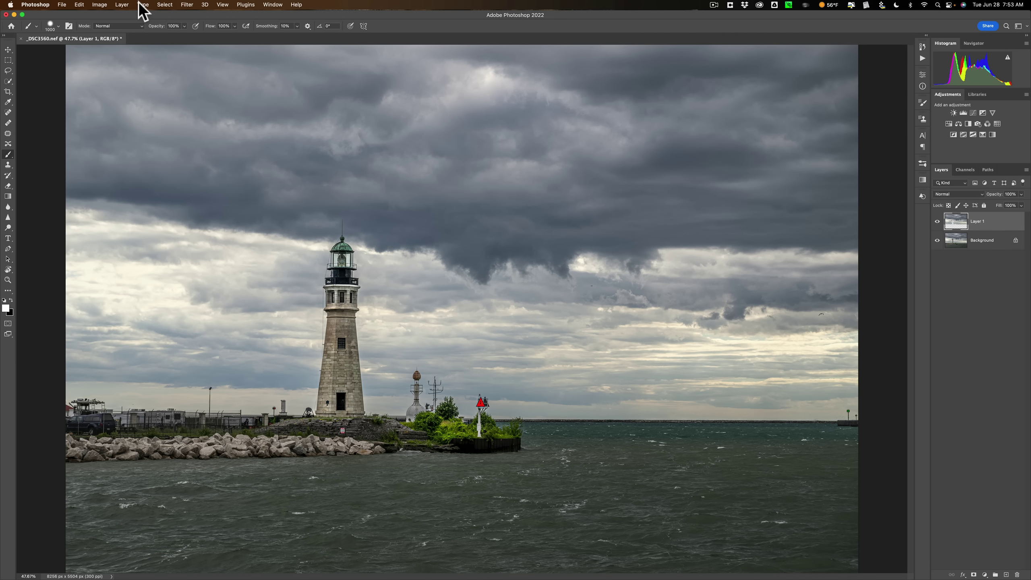
Step: Apply Image > Adjustments > Brightness/Contrast to Layer 1 and raise the Contrast
{"action": "left_click", "coordinate": [99, 4]}
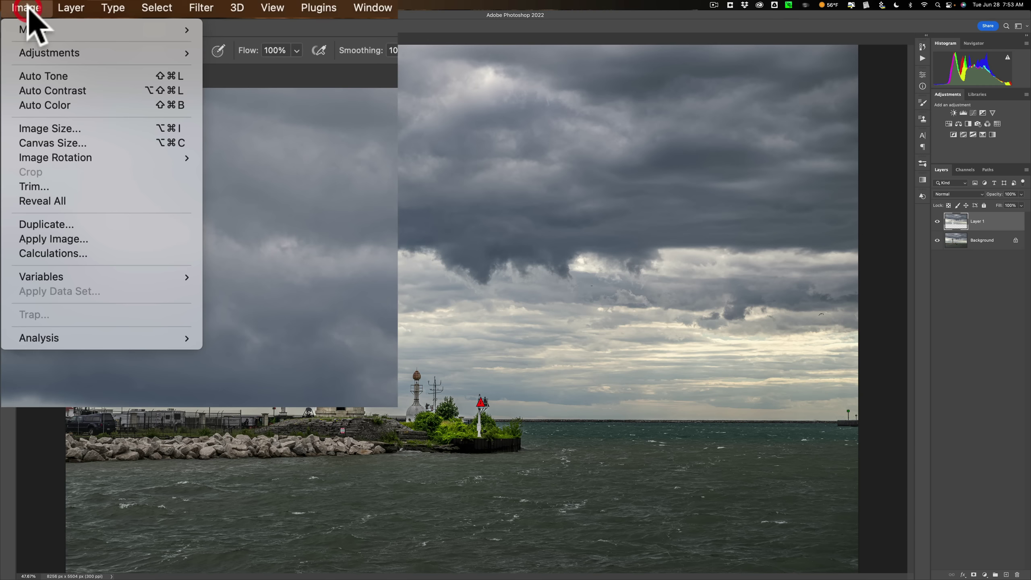
{"action": "mouse_move", "coordinate": [48, 44]}
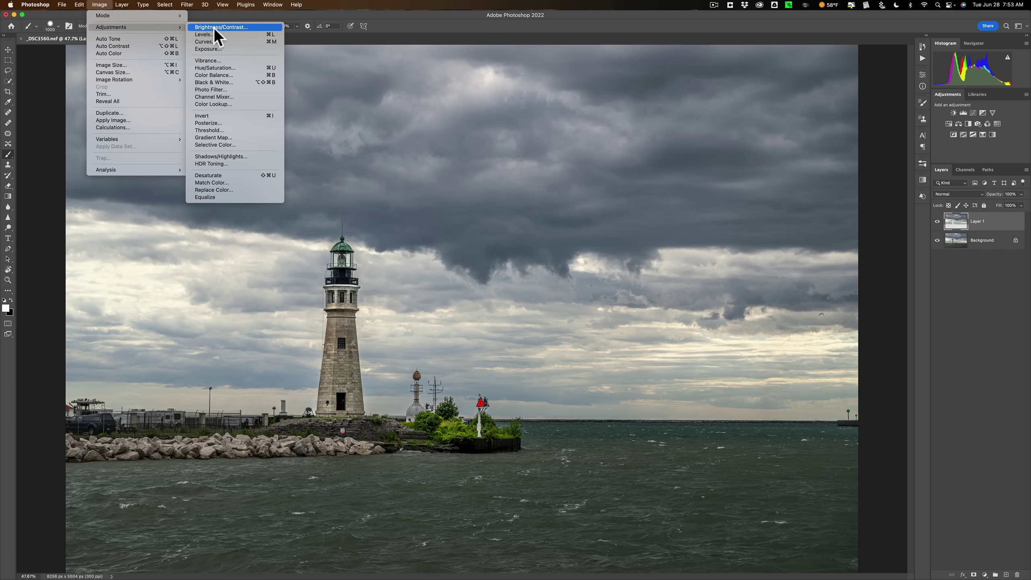
{"action": "left_click", "coordinate": [214, 27]}
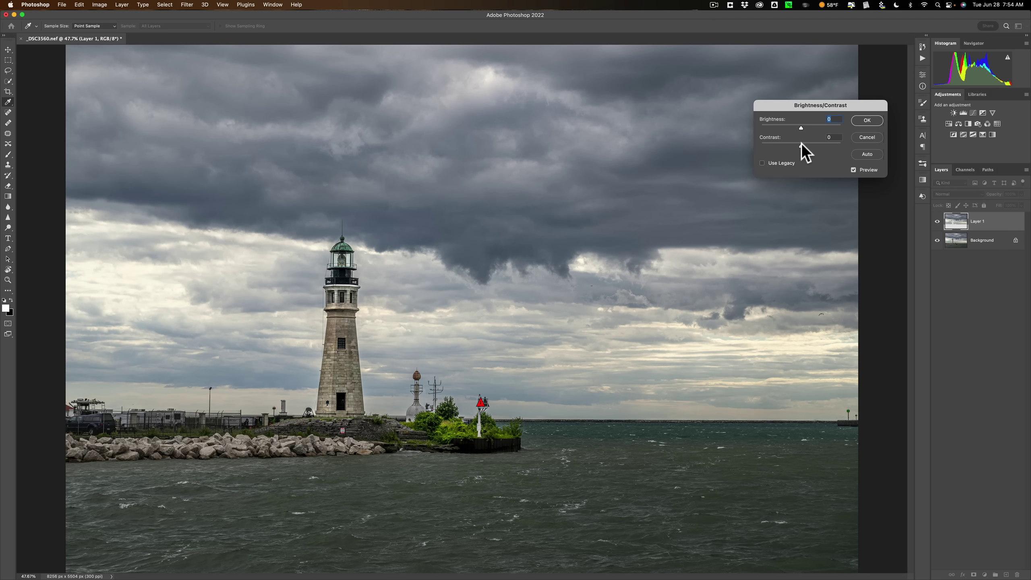
{"action": "left_click_drag", "start_coordinate": [802, 143], "coordinate": [839, 147]}
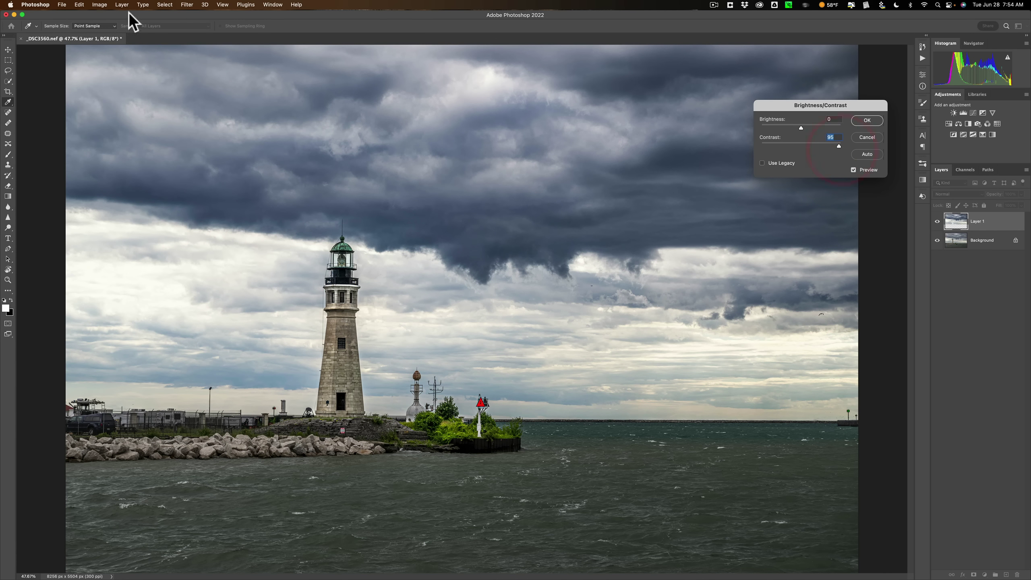
Step: Fine-tune Contrast to about 94, then reduce it to 1 and close the dialog
{"action": "left_click", "coordinate": [104, 6]}
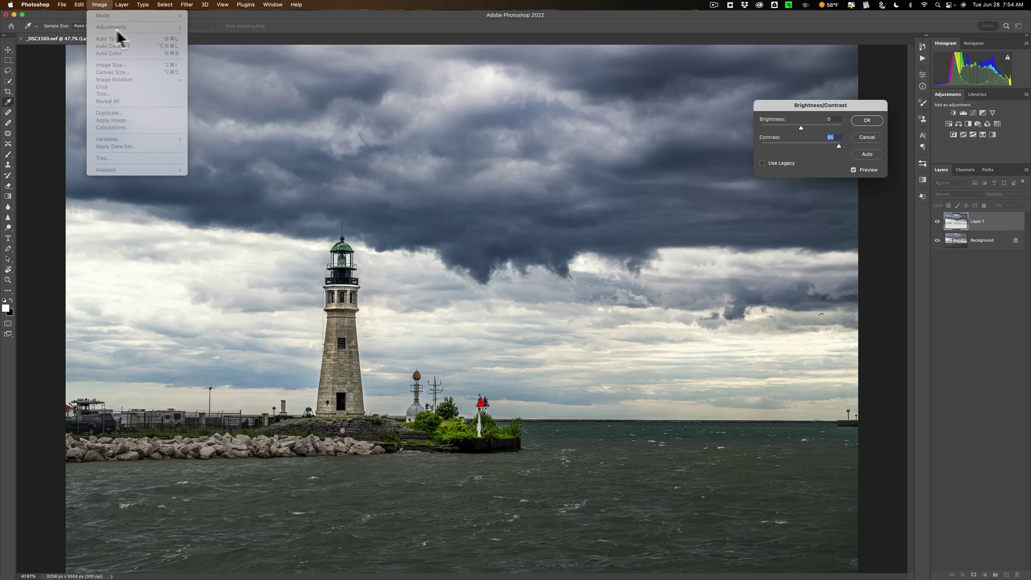
{"action": "left_click", "coordinate": [355, 23]}
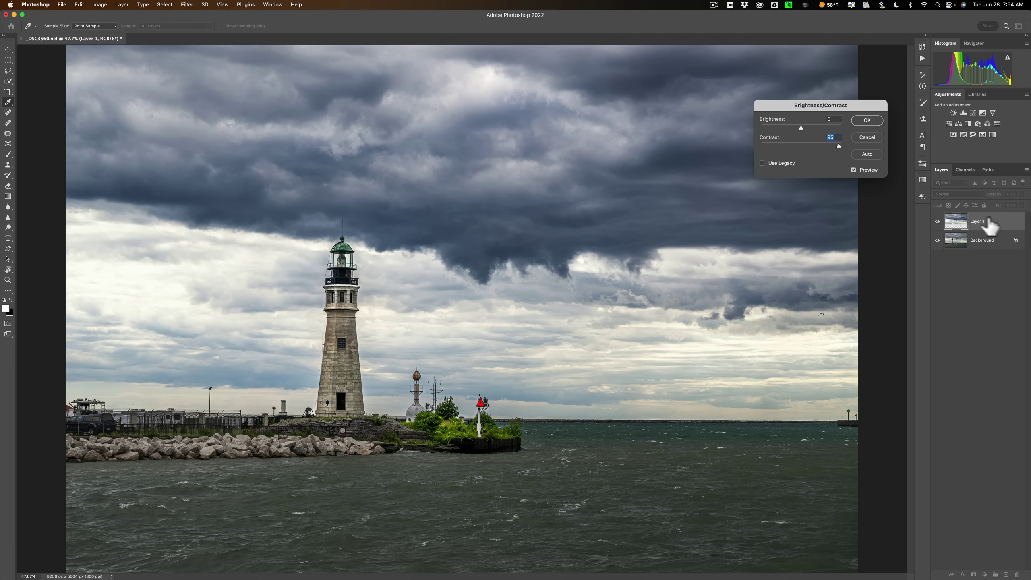
{"action": "mouse_move", "coordinate": [838, 145]}
{"action": "left_mouse_down"}
{"action": "mouse_move", "coordinate": [788, 144]}
{"action": "mouse_move", "coordinate": [839, 147]}
{"action": "left_mouse_up"}
{"action": "left_click_drag", "start_coordinate": [839, 146], "coordinate": [802, 146]}
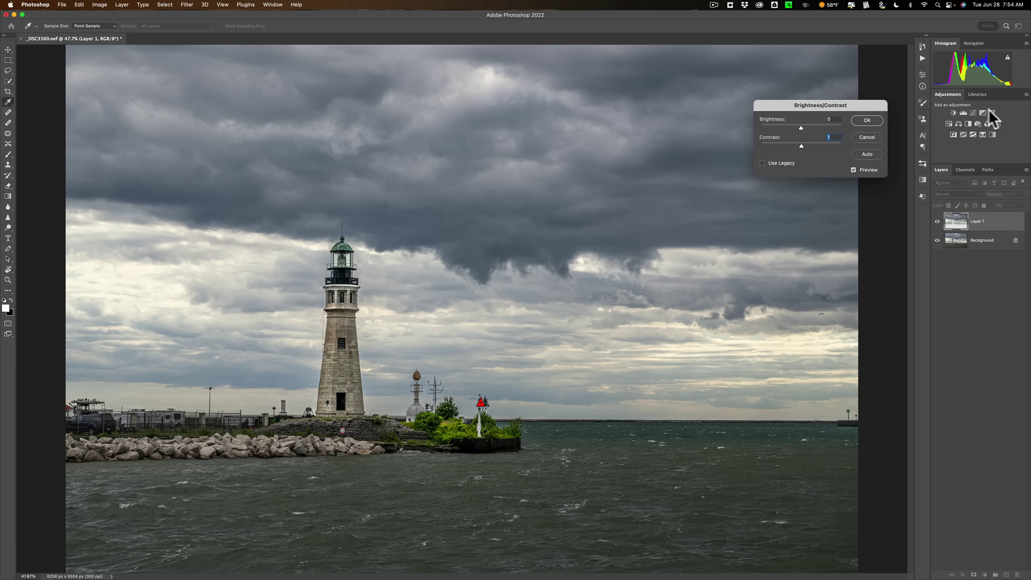
{"action": "left_click", "coordinate": [868, 137]}
{"action": "key", "text": "b"}
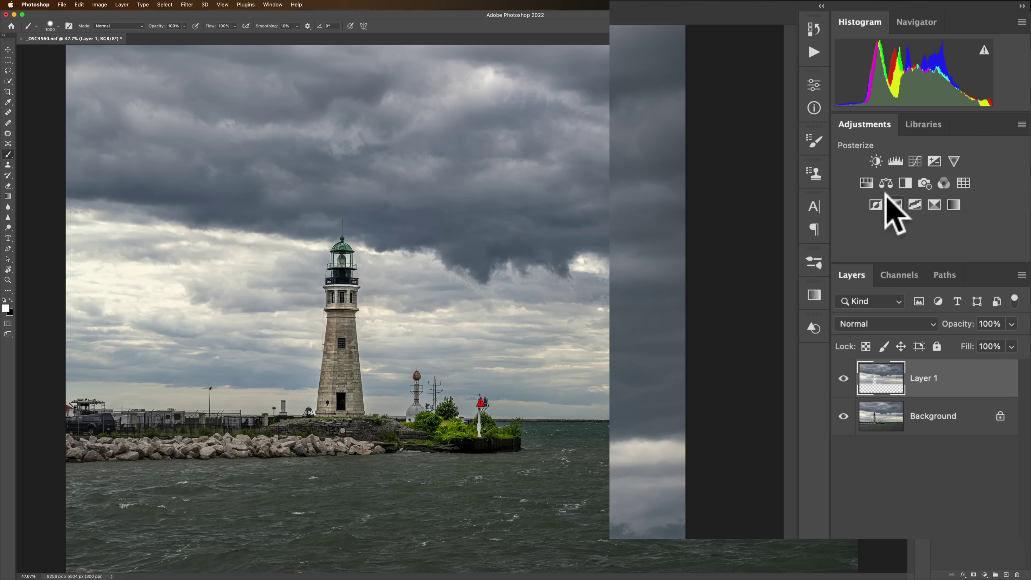
Step: Add a Levels layer above Layer 1, test the other sliders, and set midtones to 1.18
{"action": "left_click", "coordinate": [895, 162]}
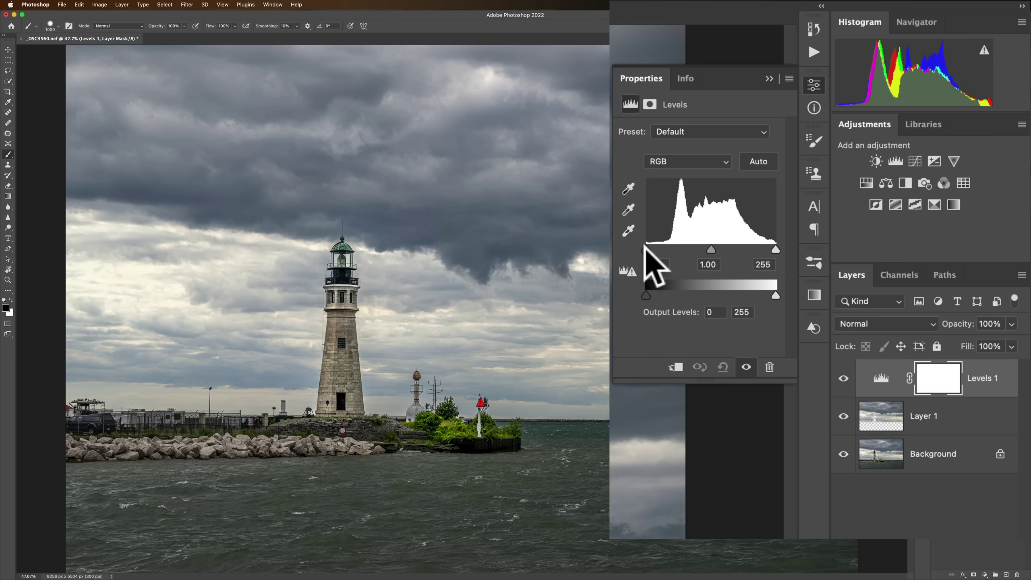
{"action": "mouse_move", "coordinate": [646, 250]}
{"action": "left_mouse_down"}
{"action": "mouse_move", "coordinate": [668, 249]}
{"action": "mouse_move", "coordinate": [646, 250]}
{"action": "left_mouse_up"}
{"action": "mouse_move", "coordinate": [712, 249]}
{"action": "left_mouse_down"}
{"action": "mouse_move", "coordinate": [731, 250]}
{"action": "mouse_move", "coordinate": [703, 249]}
{"action": "left_mouse_up"}
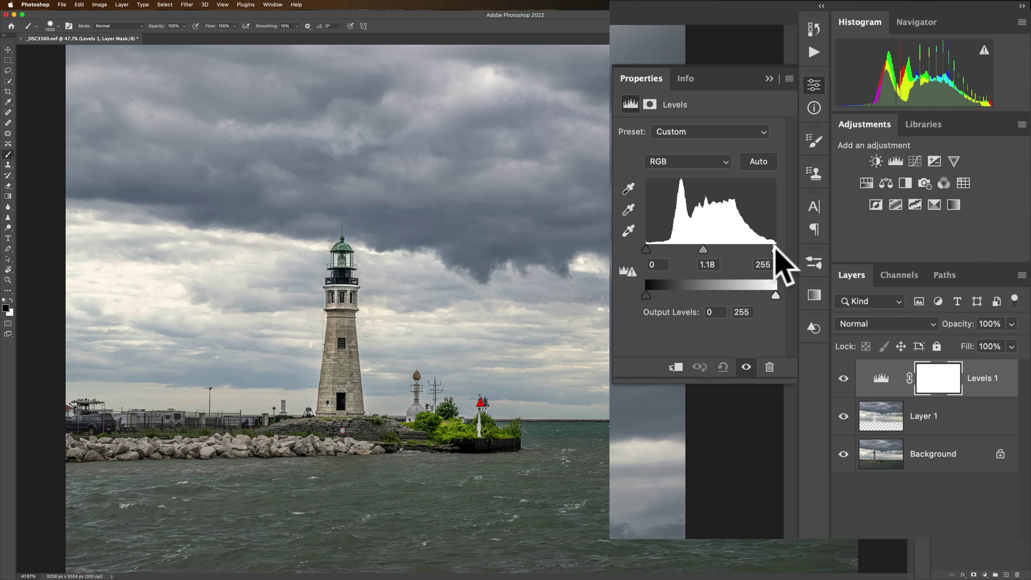
{"action": "mouse_move", "coordinate": [776, 250]}
{"action": "left_mouse_down"}
{"action": "mouse_move", "coordinate": [747, 249]}
{"action": "mouse_move", "coordinate": [785, 247]}
{"action": "left_mouse_up"}
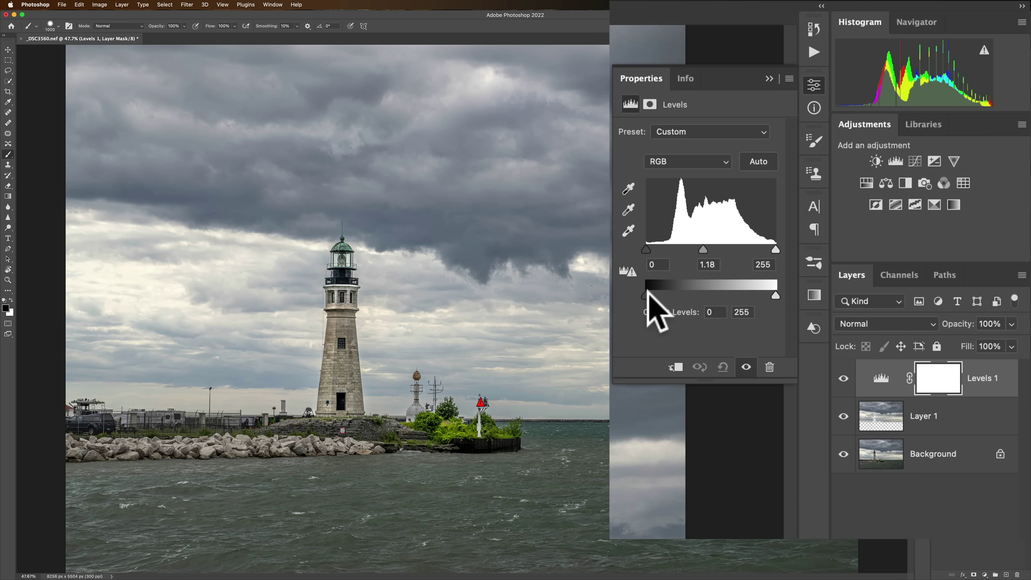
{"action": "left_click_drag", "start_coordinate": [651, 295], "coordinate": [646, 295]}
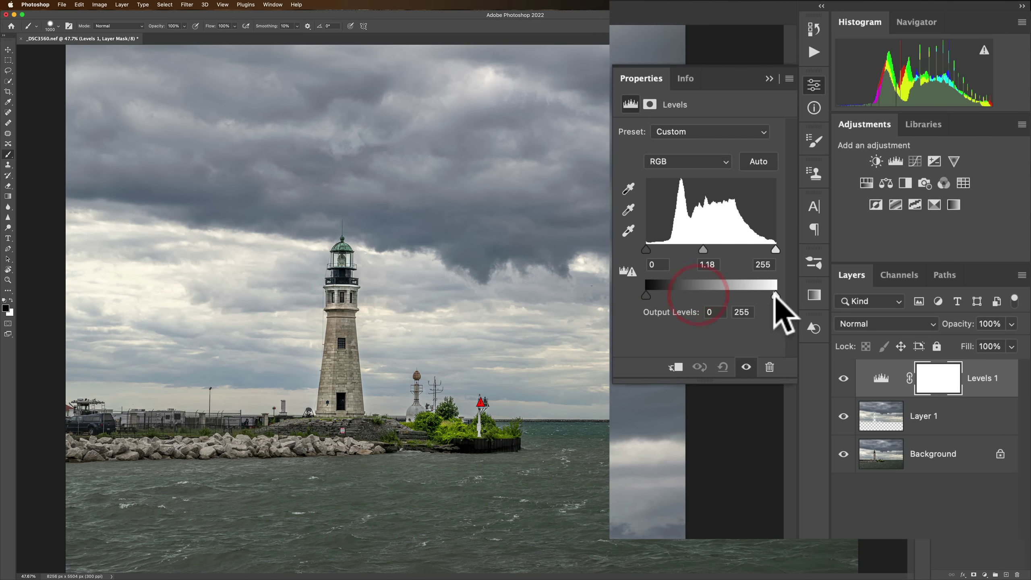
{"action": "mouse_move", "coordinate": [775, 296]}
{"action": "left_mouse_down"}
{"action": "mouse_move", "coordinate": [758, 297]}
{"action": "mouse_move", "coordinate": [791, 293]}
{"action": "left_mouse_up"}
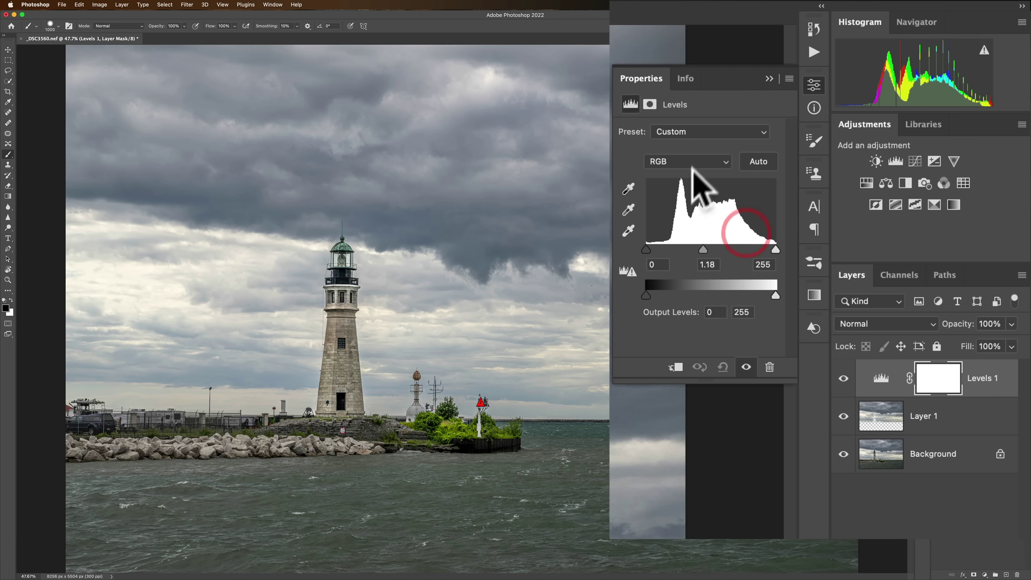
{"action": "left_click", "coordinate": [701, 129]}
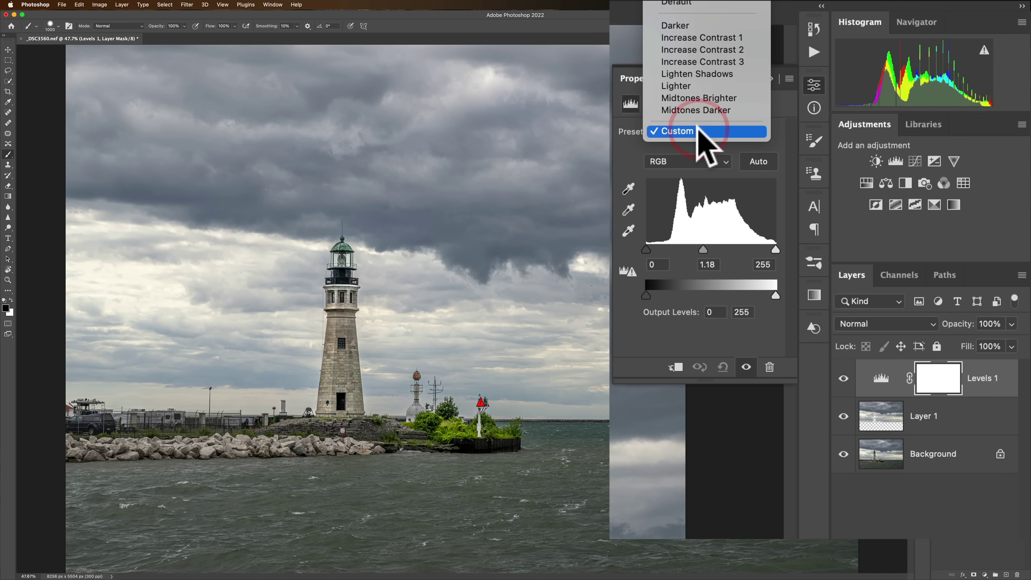
Step: Apply the Increase Contrast 2 Levels preset, then switch to the Darker preset (15, 1.00, 255)
{"action": "left_click", "coordinate": [697, 49]}
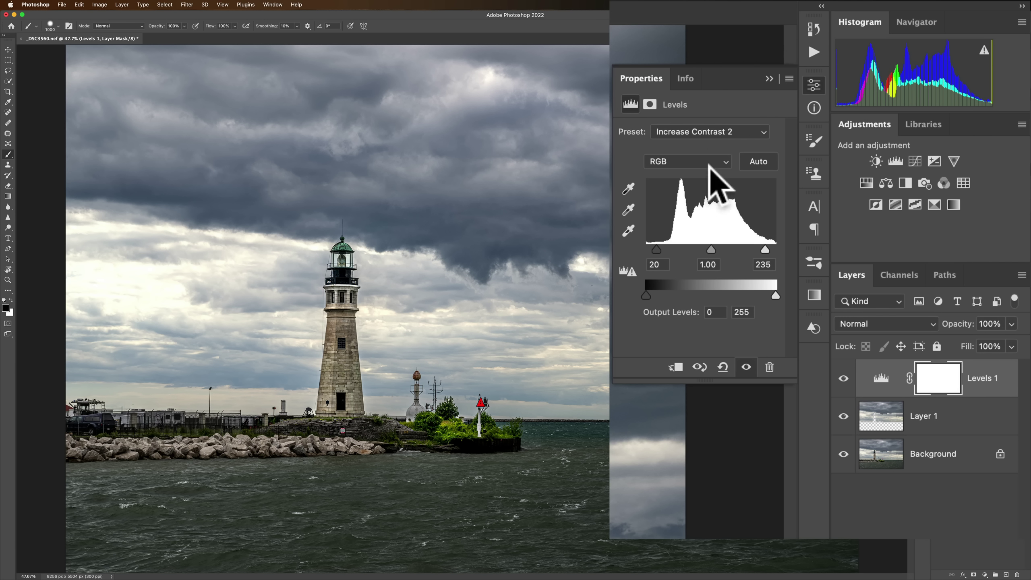
{"action": "left_click", "coordinate": [690, 132]}
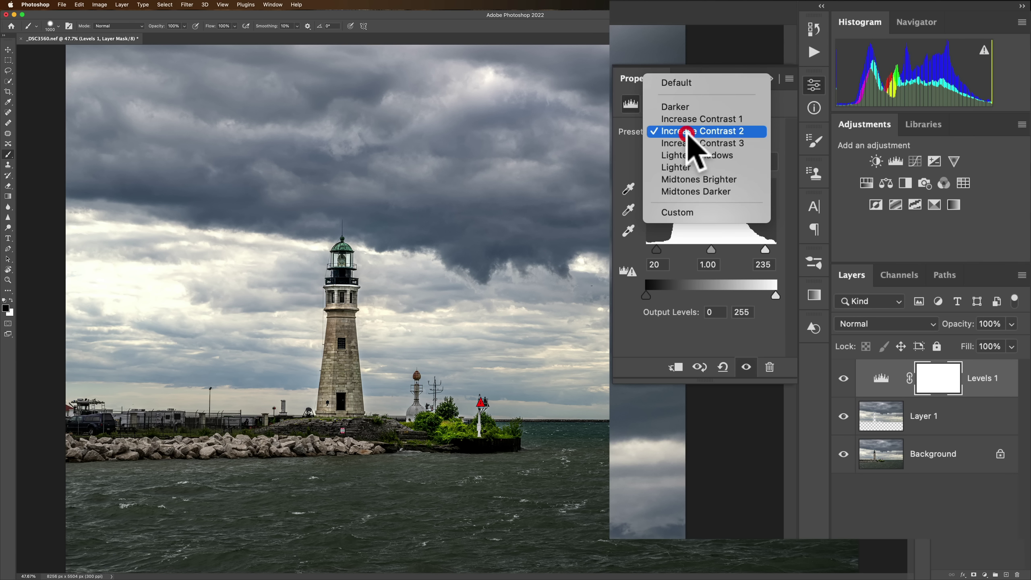
{"action": "left_click", "coordinate": [685, 107]}
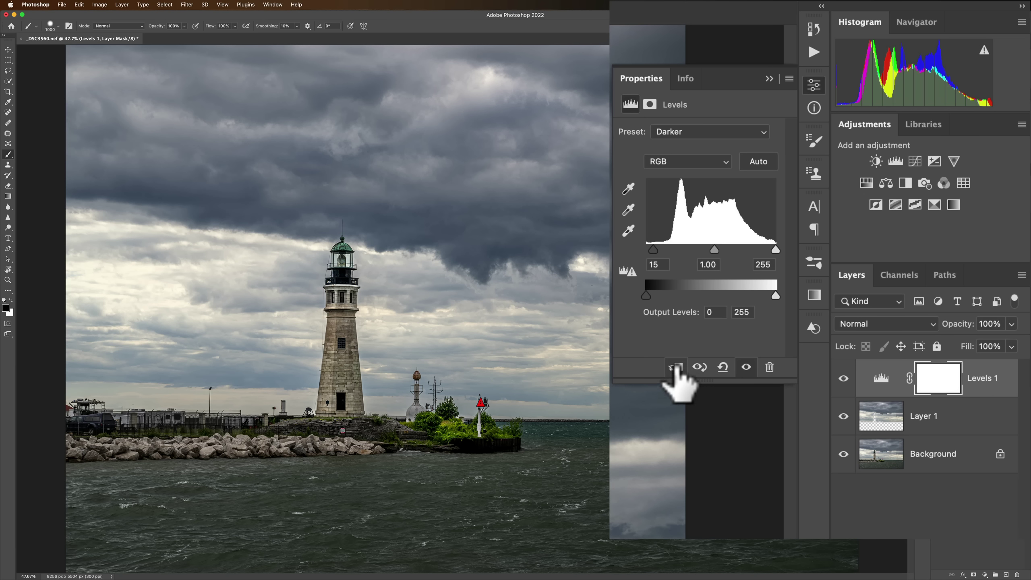
Step: Reset Levels, sample black, white and gray points from lantern, sky and rocks, then delete Levels 1
{"action": "left_click", "coordinate": [723, 367]}
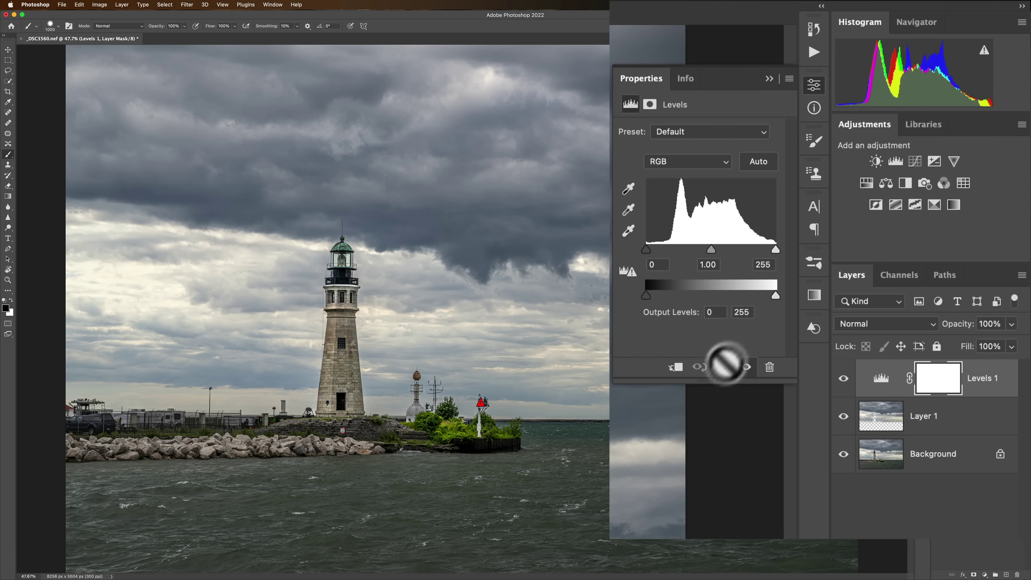
{"action": "left_click", "coordinate": [629, 188]}
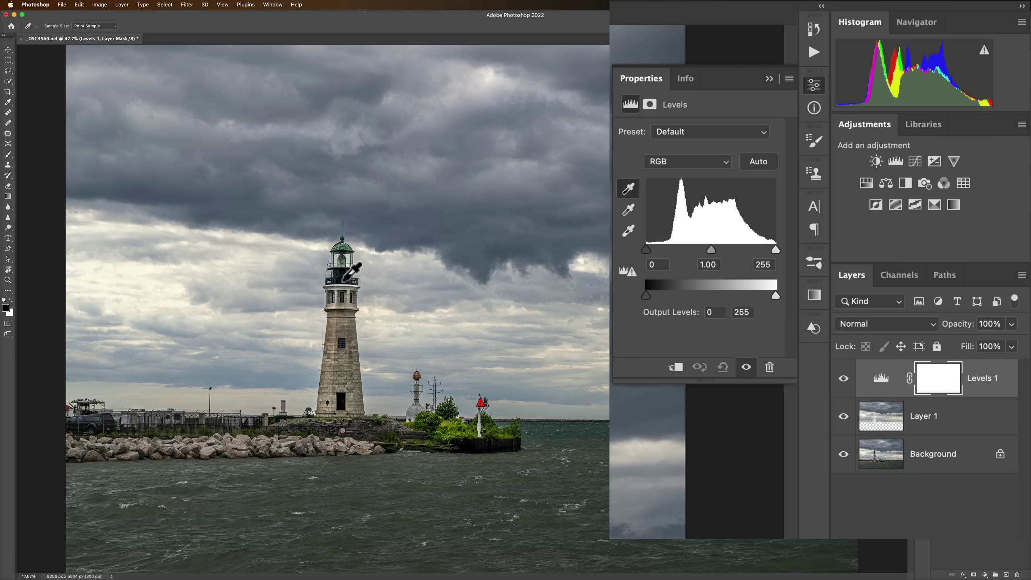
{"action": "left_click", "coordinate": [343, 281]}
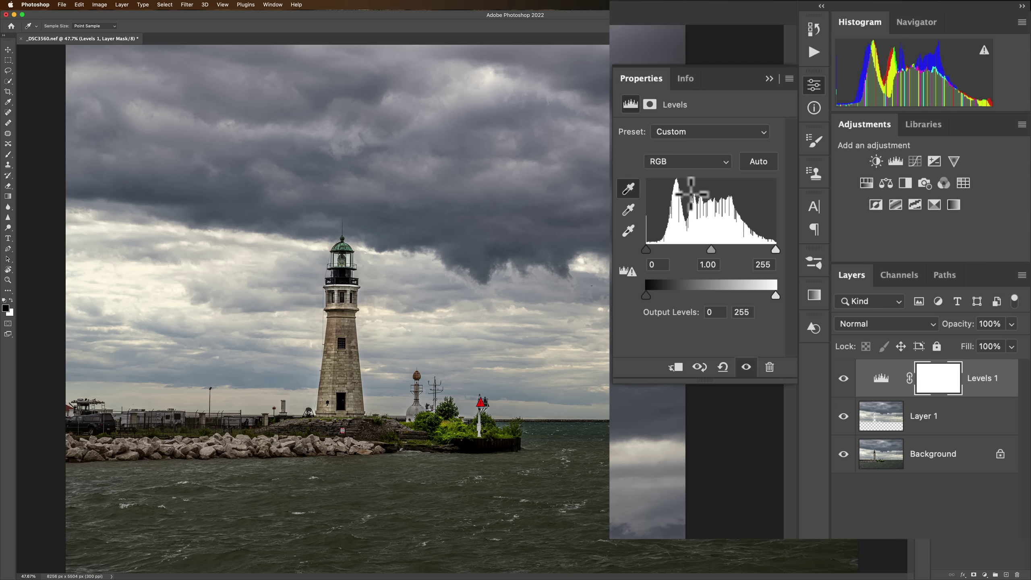
{"action": "left_click", "coordinate": [629, 232]}
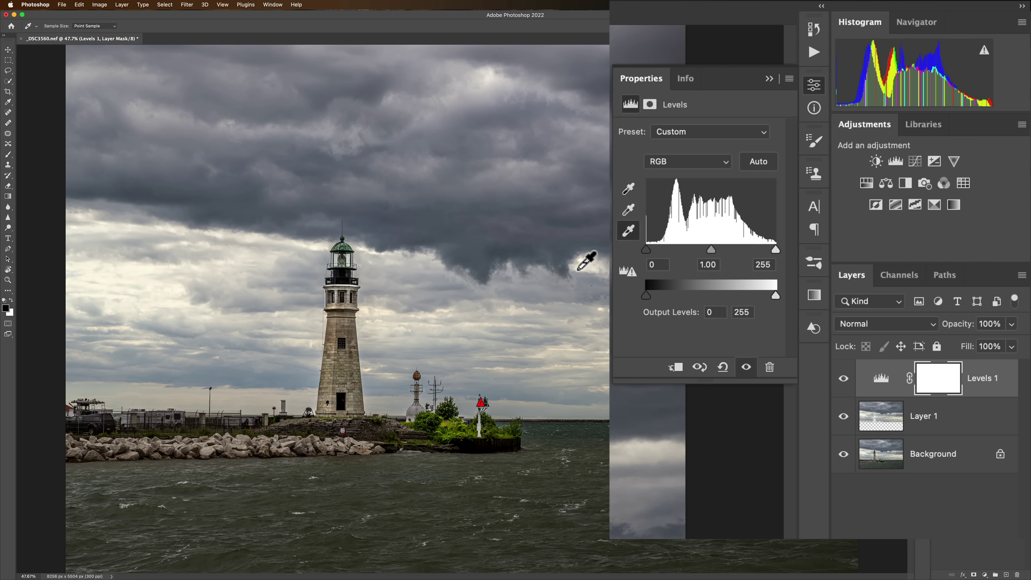
{"action": "left_click", "coordinate": [128, 266]}
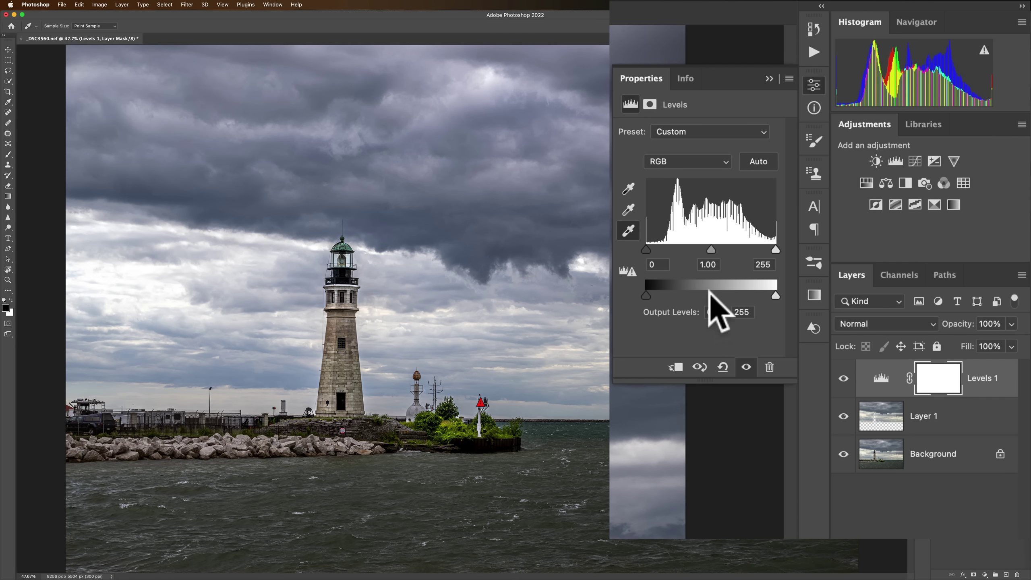
{"action": "left_click", "coordinate": [629, 211]}
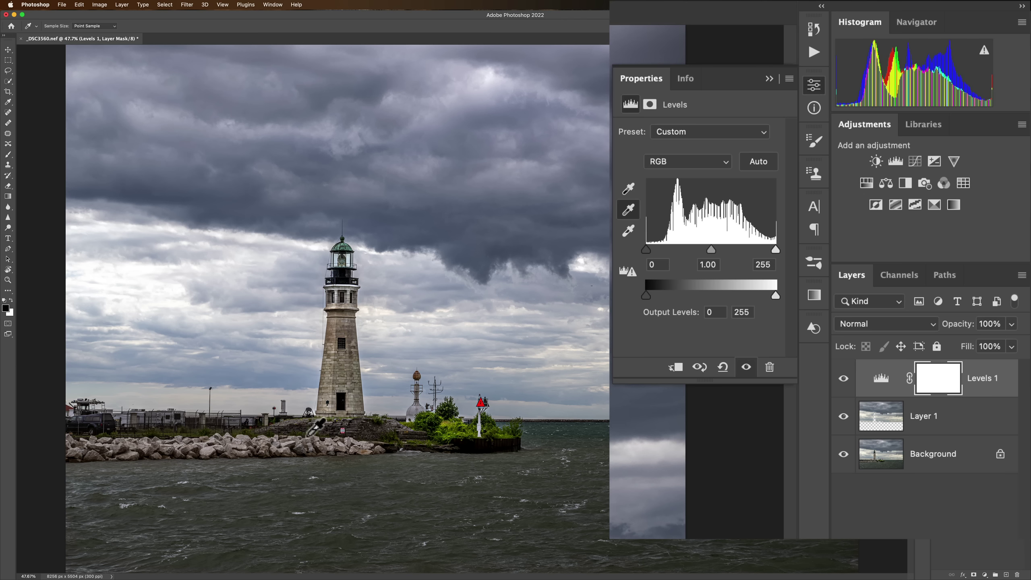
{"action": "left_click", "coordinate": [288, 446]}
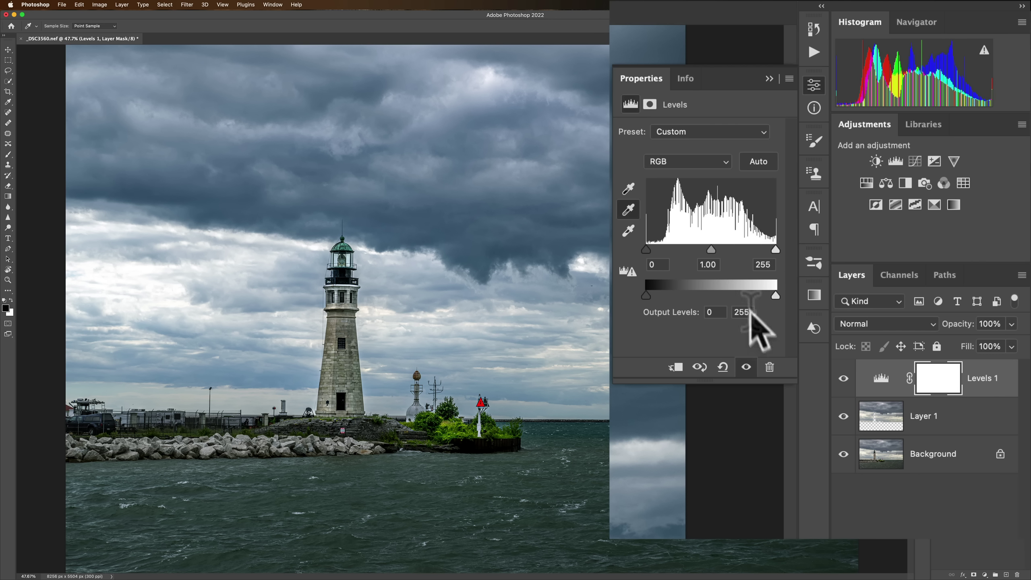
{"action": "left_click", "coordinate": [770, 367]}
{"action": "left_click", "coordinate": [769, 79]}
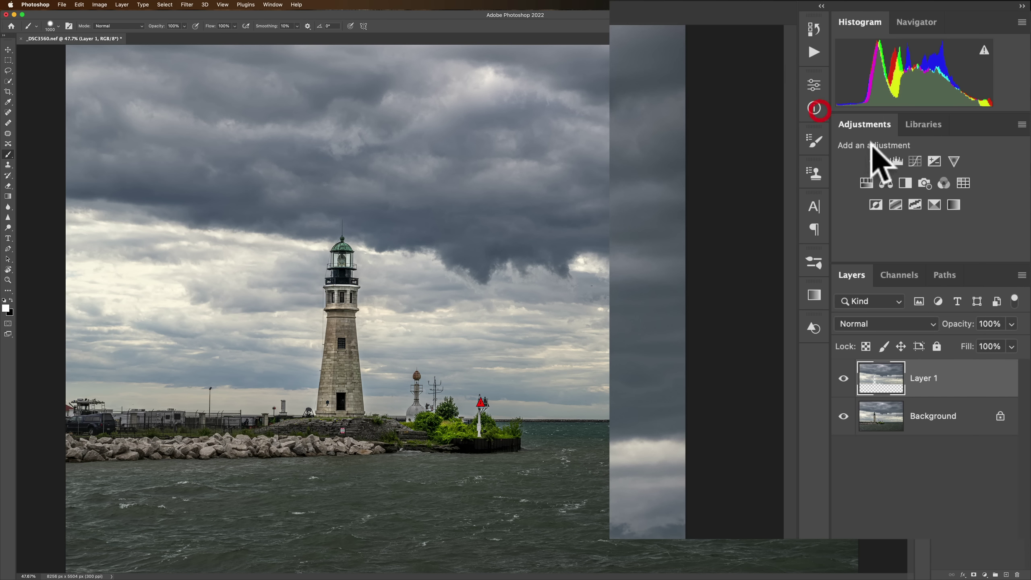
{"action": "left_click", "coordinate": [916, 162]}
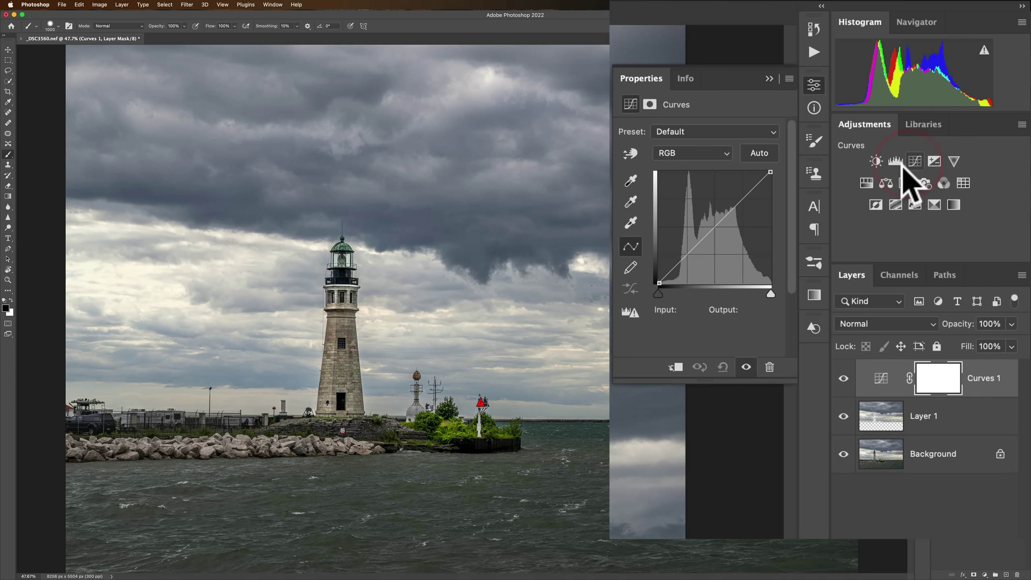
{"action": "left_click", "coordinate": [755, 131]}
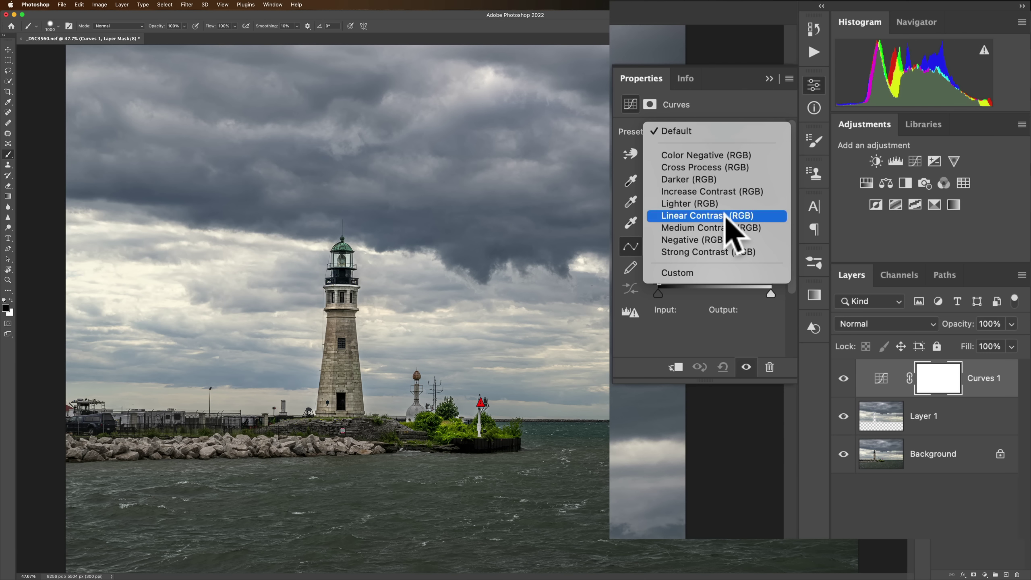
{"action": "left_click", "coordinate": [722, 228]}
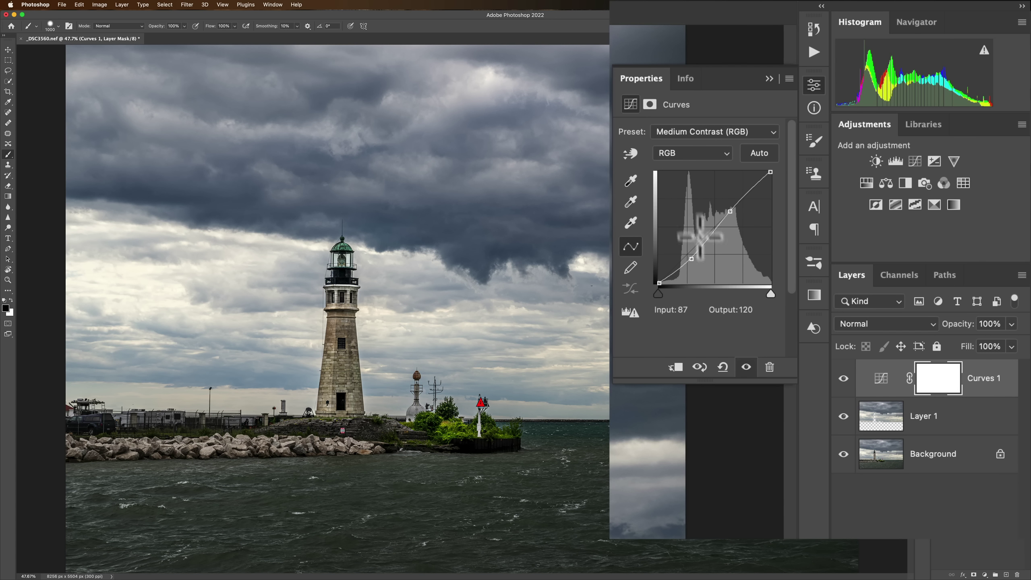
{"action": "left_click", "coordinate": [722, 367]}
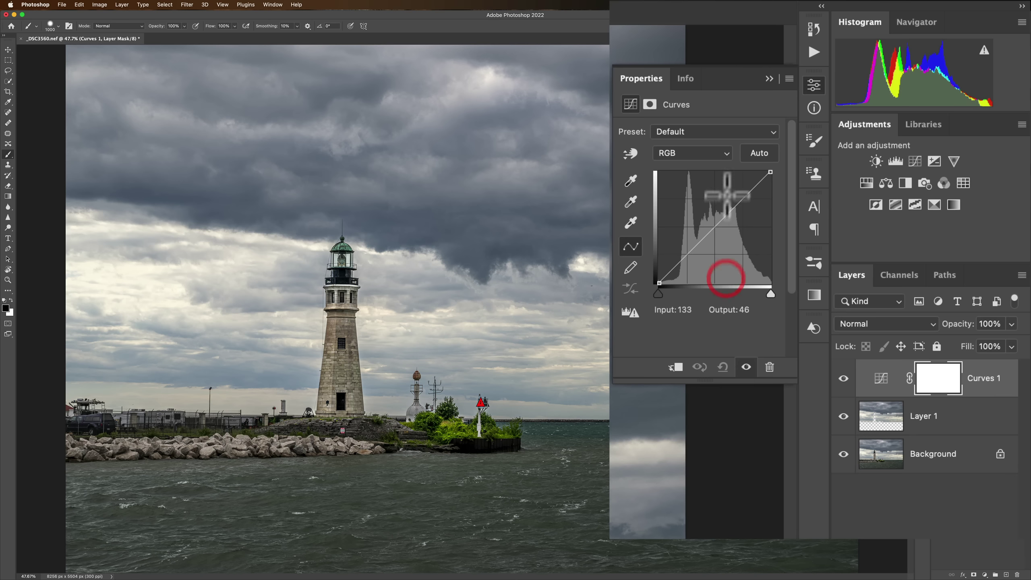
{"action": "left_click", "coordinate": [714, 228]}
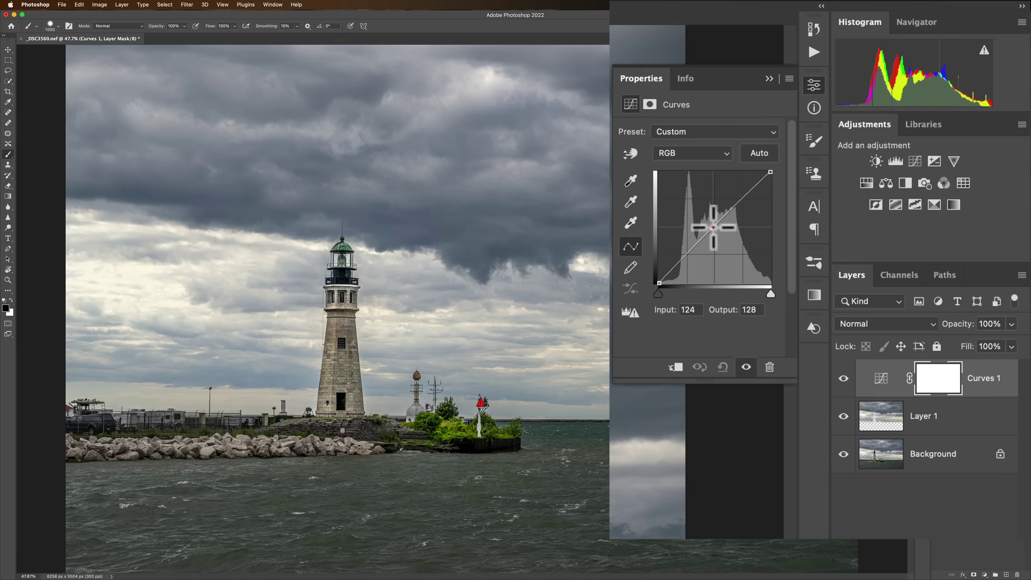
{"action": "left_click_drag", "start_coordinate": [715, 228], "coordinate": [709, 220]}
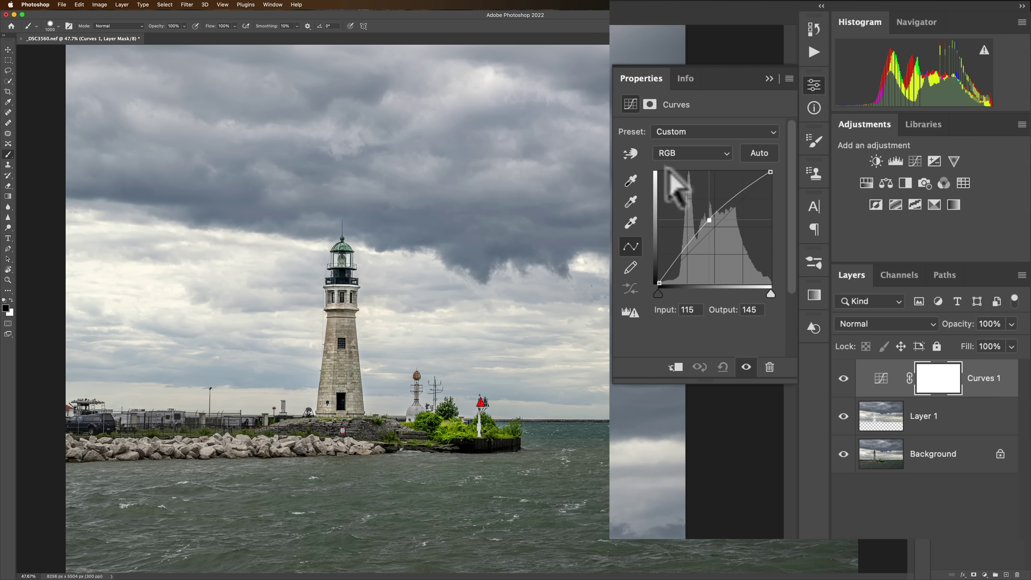
{"action": "left_click", "coordinate": [629, 153]}
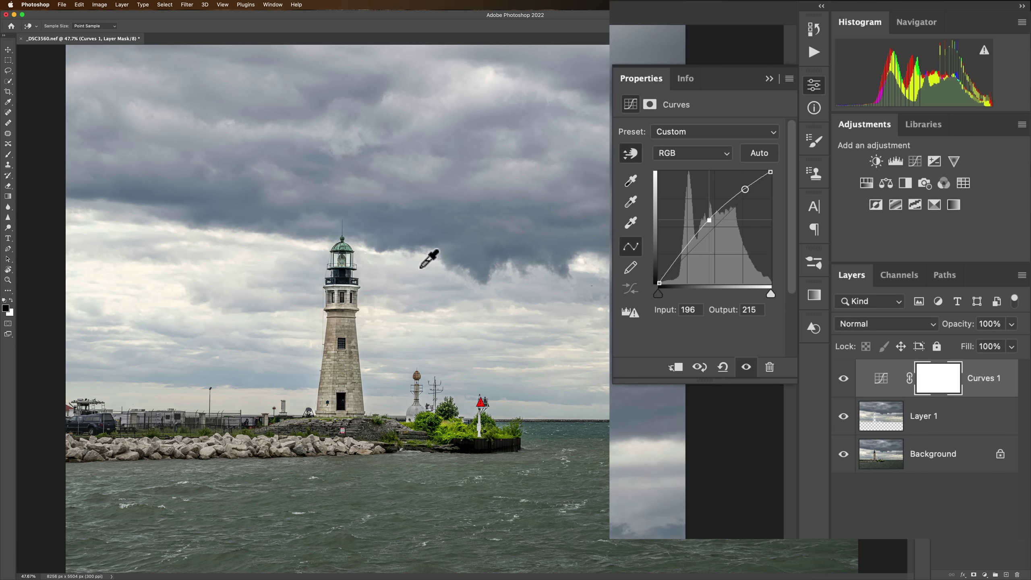
{"action": "mouse_move", "coordinate": [427, 260]}
{"action": "left_mouse_down"}
{"action": "mouse_move", "coordinate": [438, 256]}
{"action": "mouse_move", "coordinate": [437, 283]}
{"action": "mouse_move", "coordinate": [437, 249]}
{"action": "mouse_move", "coordinate": [438, 276]}
{"action": "mouse_move", "coordinate": [437, 268]}
{"action": "left_mouse_up"}
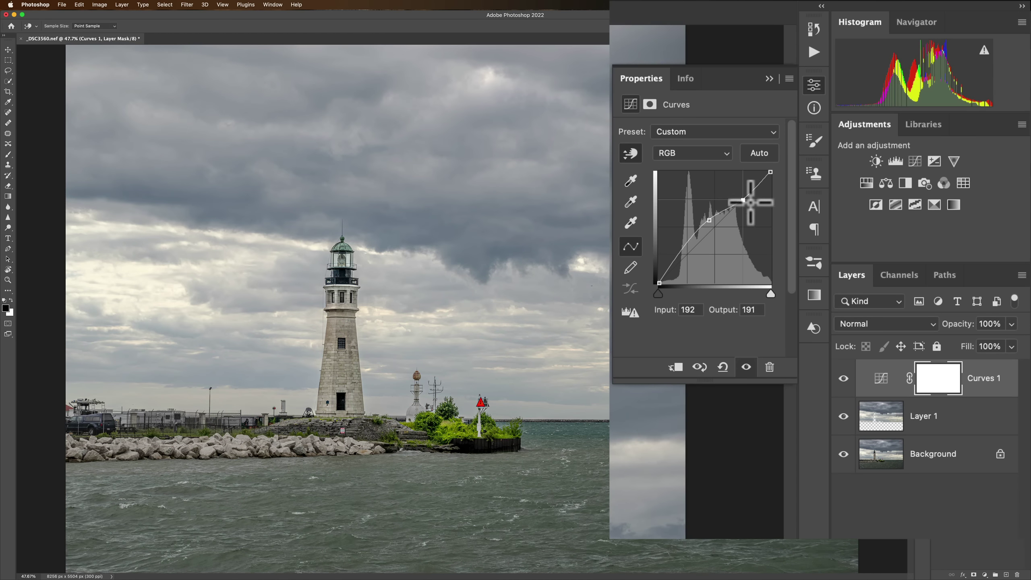
{"action": "left_click", "coordinate": [724, 367]}
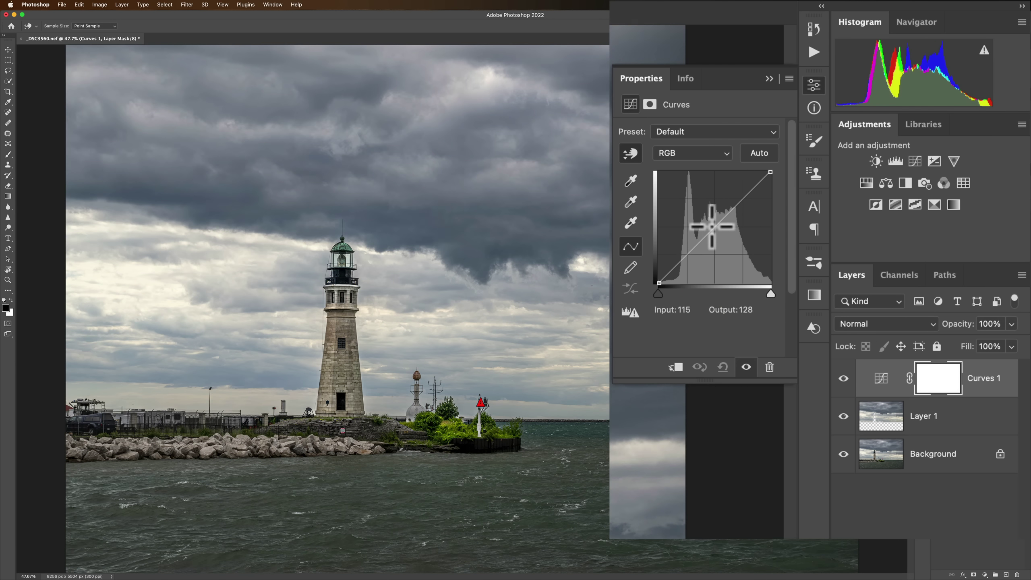
{"action": "left_click_drag", "start_coordinate": [715, 228], "coordinate": [716, 232]}
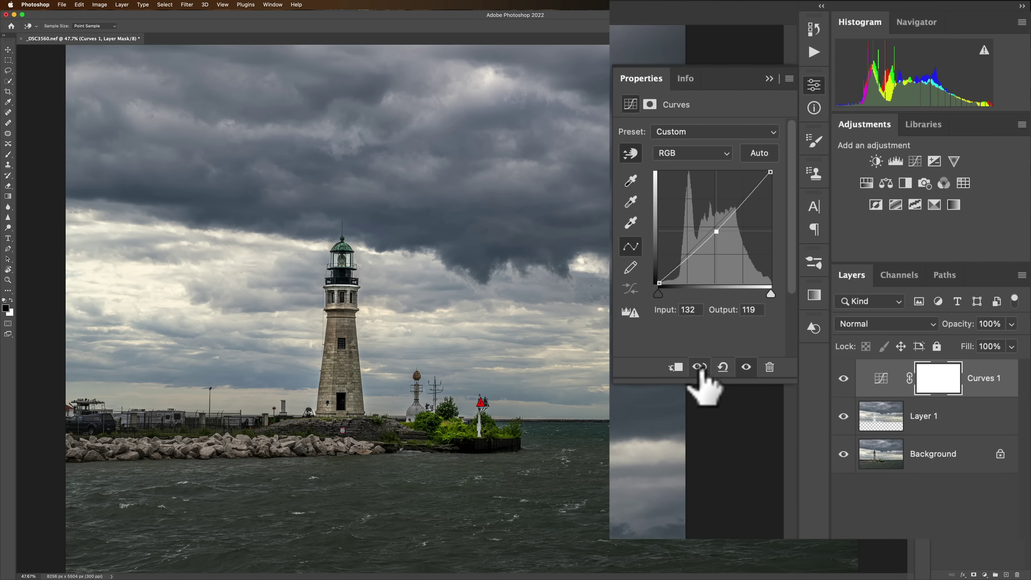
{"action": "left_click", "coordinate": [700, 367]}
{"action": "left_click", "coordinate": [699, 367]}
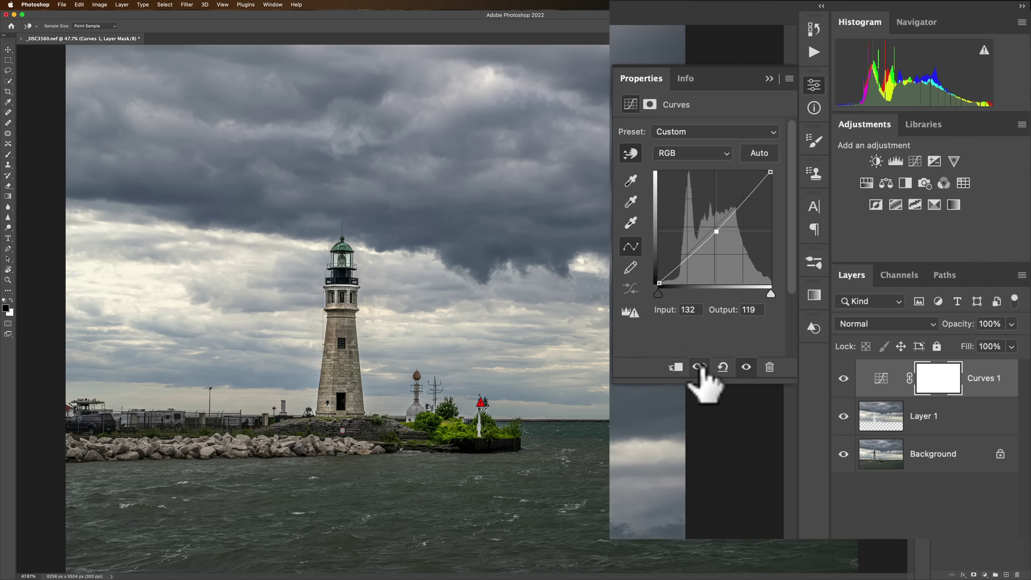
{"action": "left_click", "coordinate": [699, 367]}
{"action": "left_click", "coordinate": [699, 367]}
{"action": "left_click", "coordinate": [699, 367]}
{"action": "left_click", "coordinate": [700, 367]}
{"action": "left_click", "coordinate": [699, 367]}
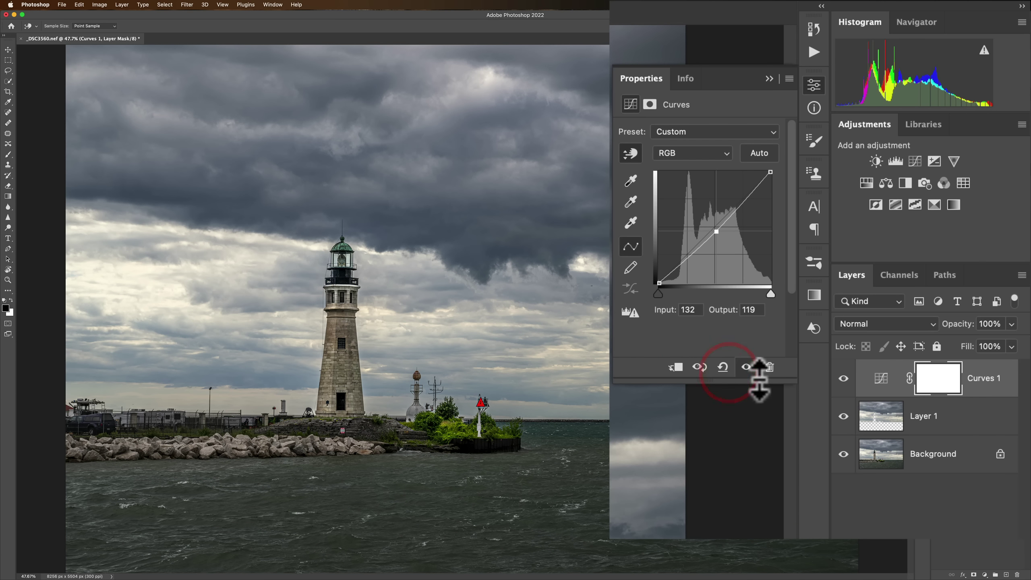
{"action": "left_click", "coordinate": [770, 367]}
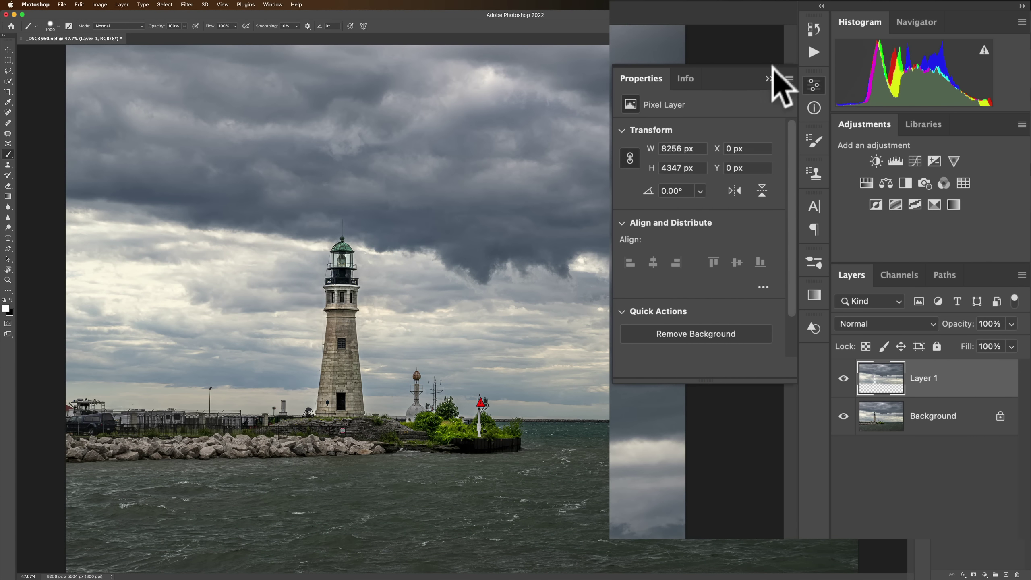
{"action": "left_click", "coordinate": [799, 101]}
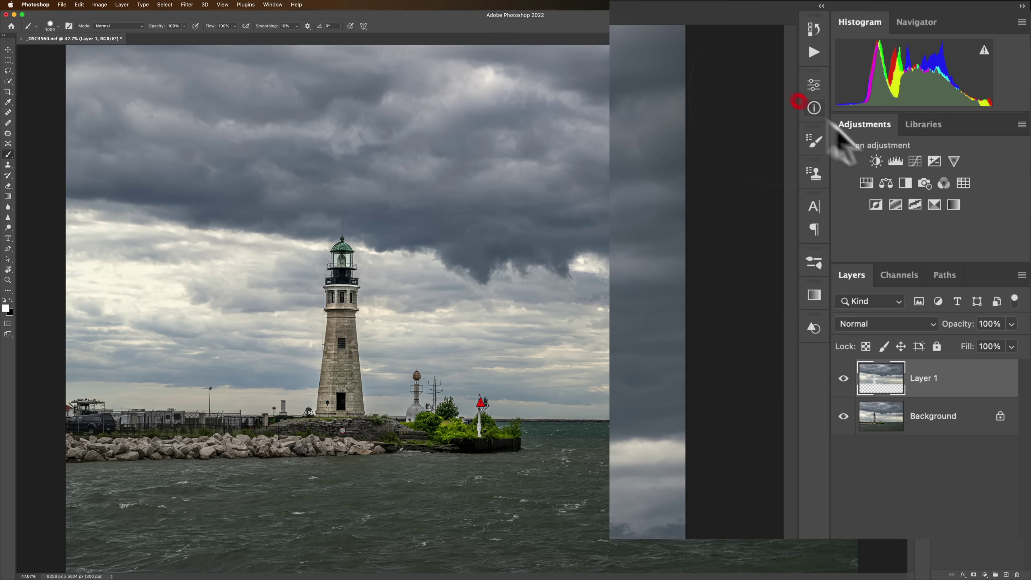
{"action": "left_click", "coordinate": [935, 161]}
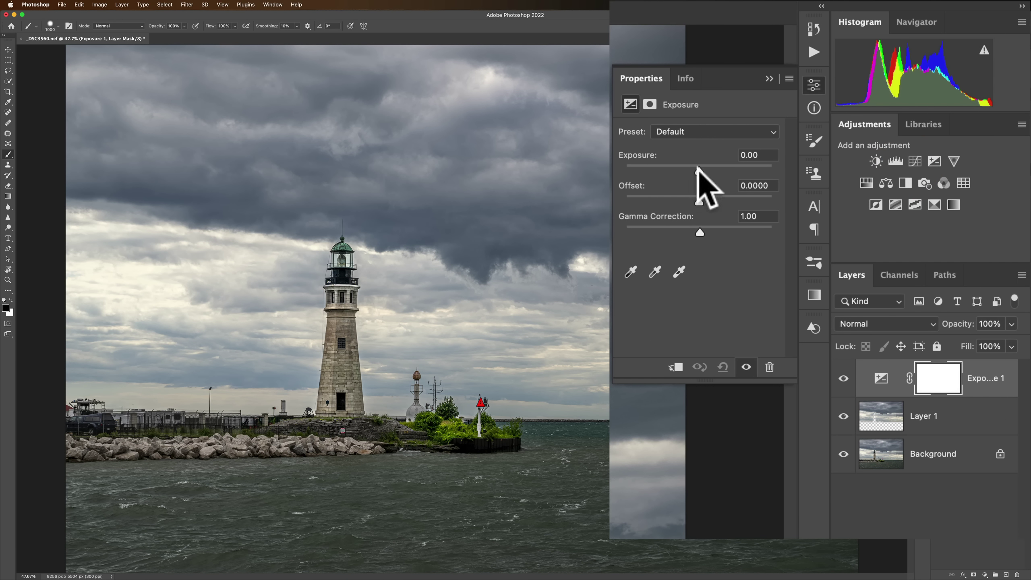
{"action": "mouse_move", "coordinate": [698, 170]}
{"action": "left_mouse_down"}
{"action": "mouse_move", "coordinate": [721, 171]}
{"action": "mouse_move", "coordinate": [693, 170]}
{"action": "left_mouse_up"}
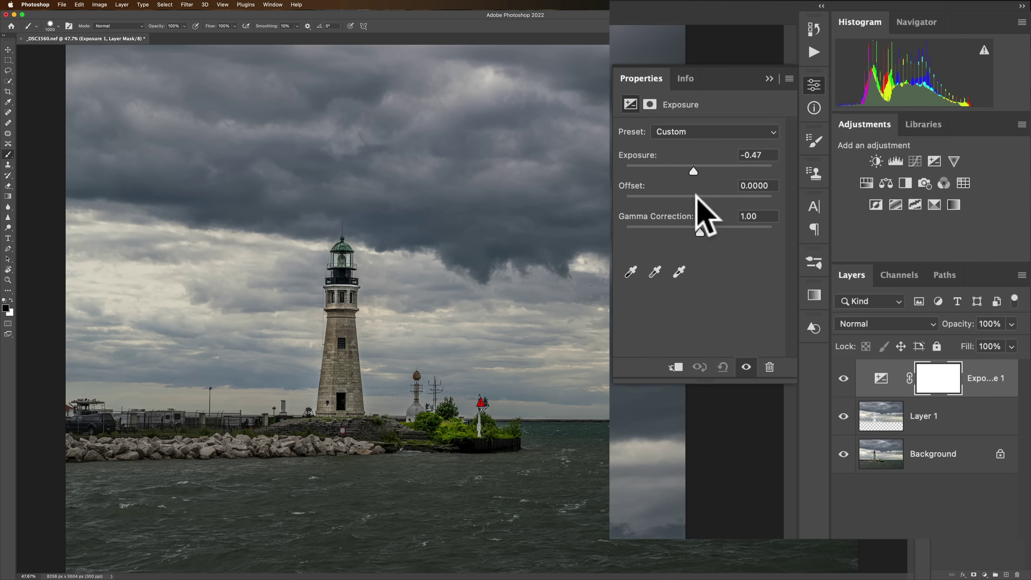
{"action": "left_click_drag", "start_coordinate": [697, 197], "coordinate": [691, 235]}
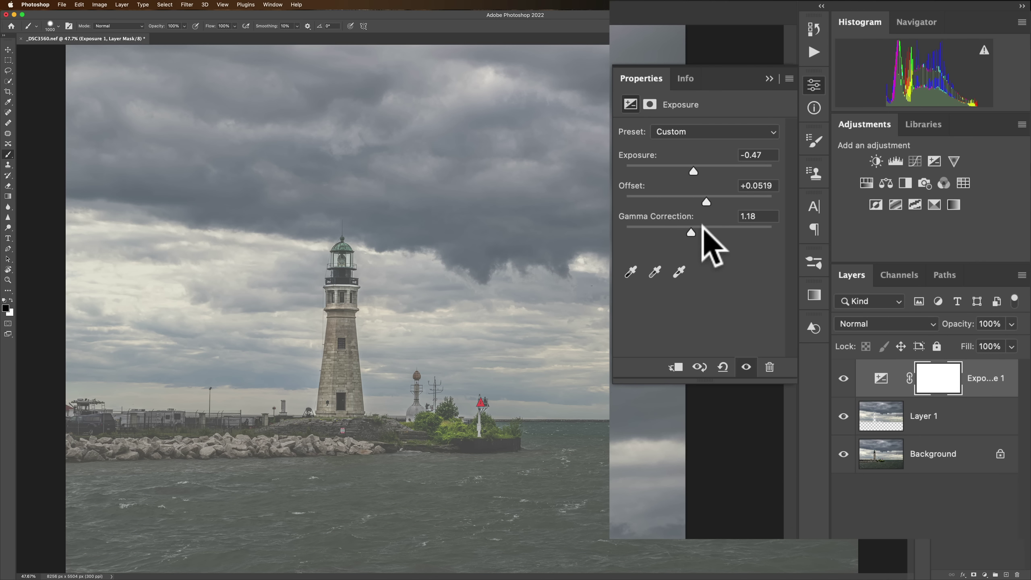
{"action": "left_click", "coordinate": [770, 367]}
{"action": "left_click", "coordinate": [770, 78]}
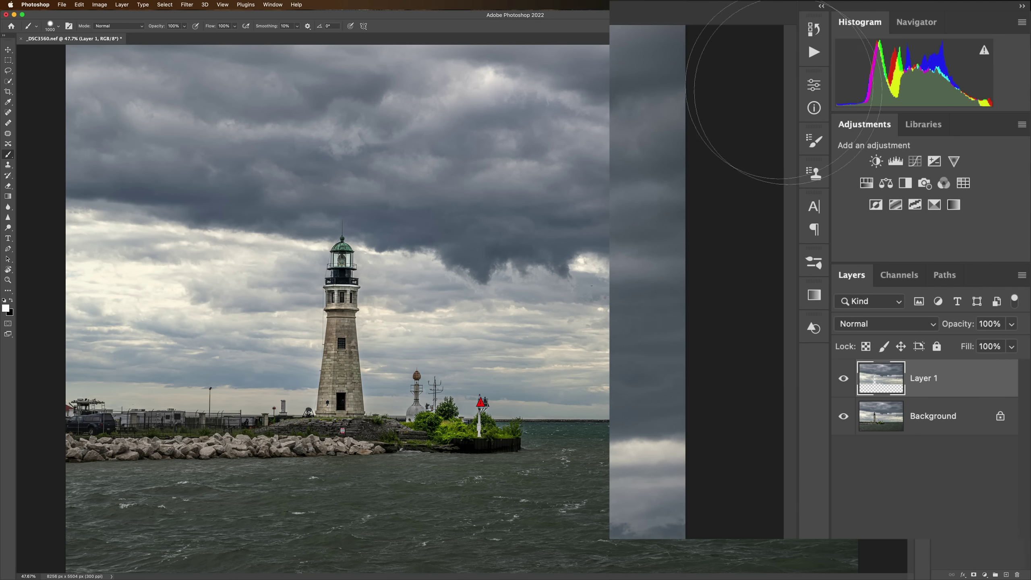
Step: Try a Vibrance layer with raised vibrance, delete it, and add a Hue/Saturation layer instead
{"action": "left_click", "coordinate": [955, 162]}
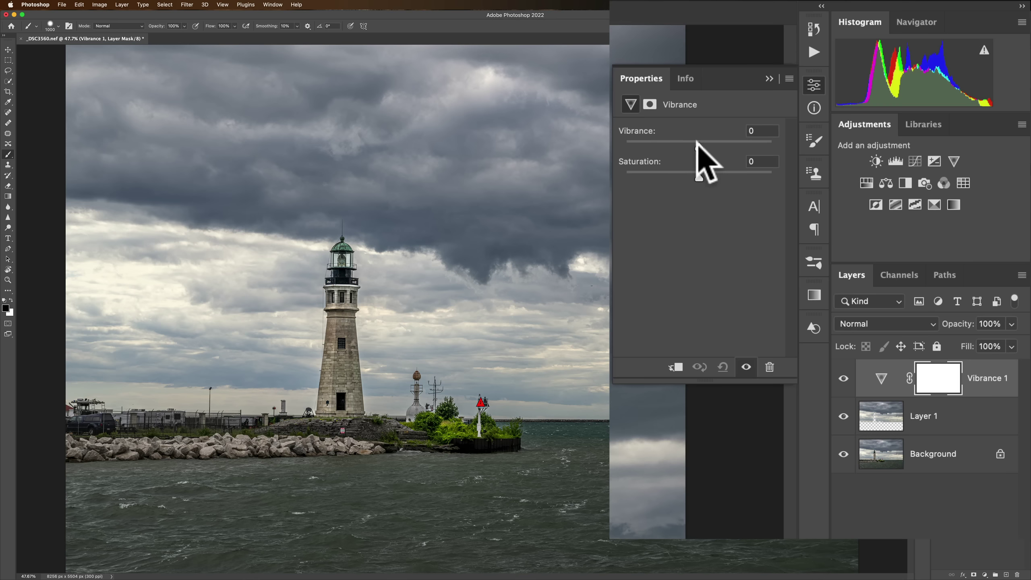
{"action": "left_click_drag", "start_coordinate": [699, 147], "coordinate": [707, 175]}
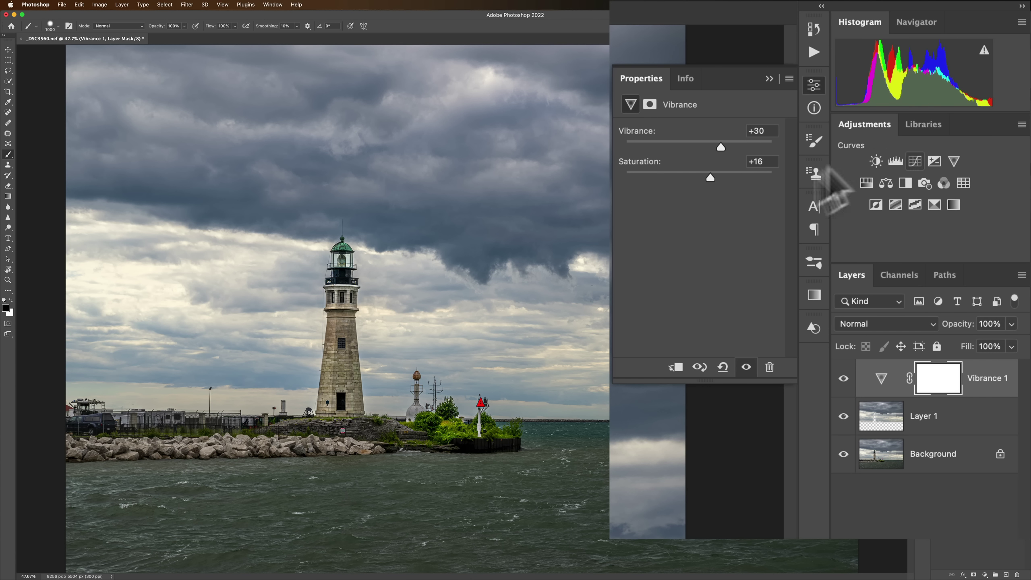
{"action": "left_click", "coordinate": [767, 367]}
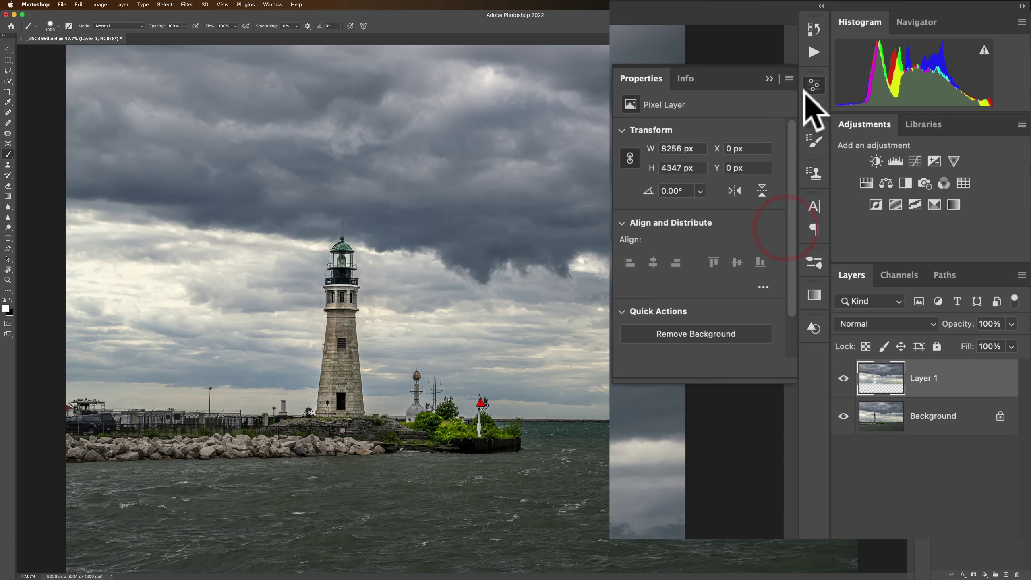
{"action": "left_click", "coordinate": [867, 184]}
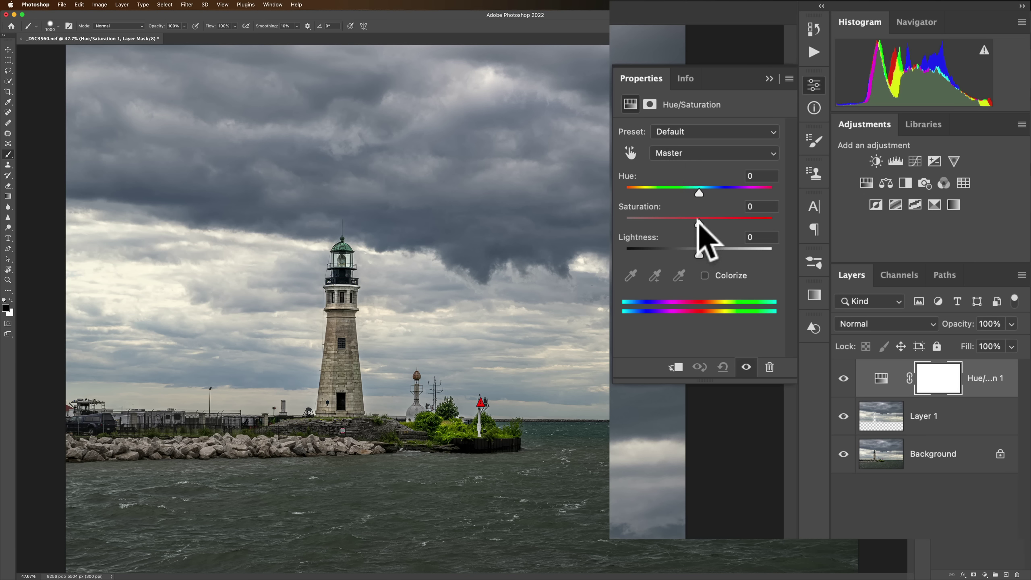
{"action": "mouse_move", "coordinate": [700, 224]}
{"action": "left_mouse_down"}
{"action": "mouse_move", "coordinate": [776, 227]}
{"action": "mouse_move", "coordinate": [699, 223]}
{"action": "left_mouse_up"}
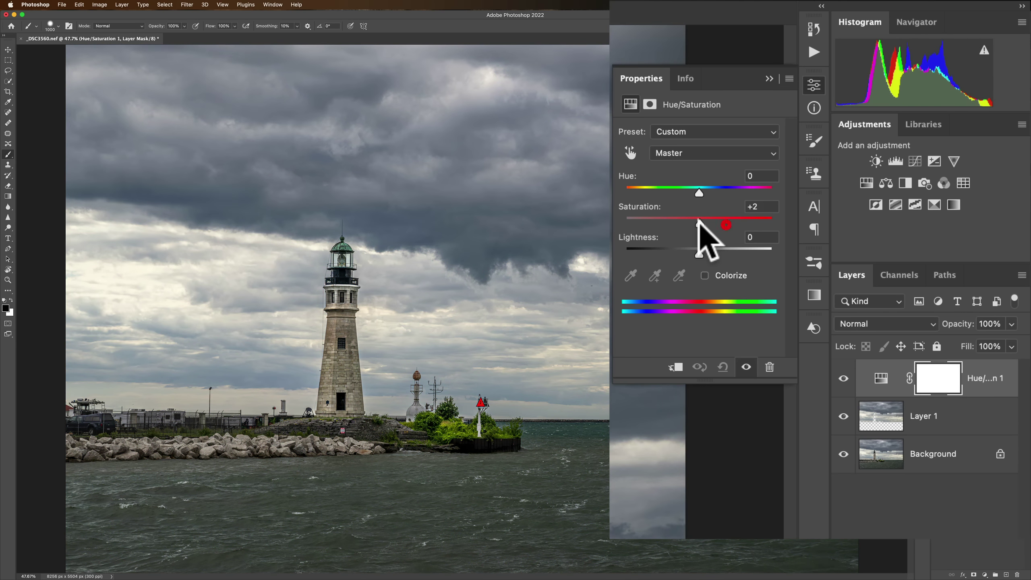
{"action": "left_click", "coordinate": [711, 156]}
{"action": "left_click", "coordinate": [711, 184]}
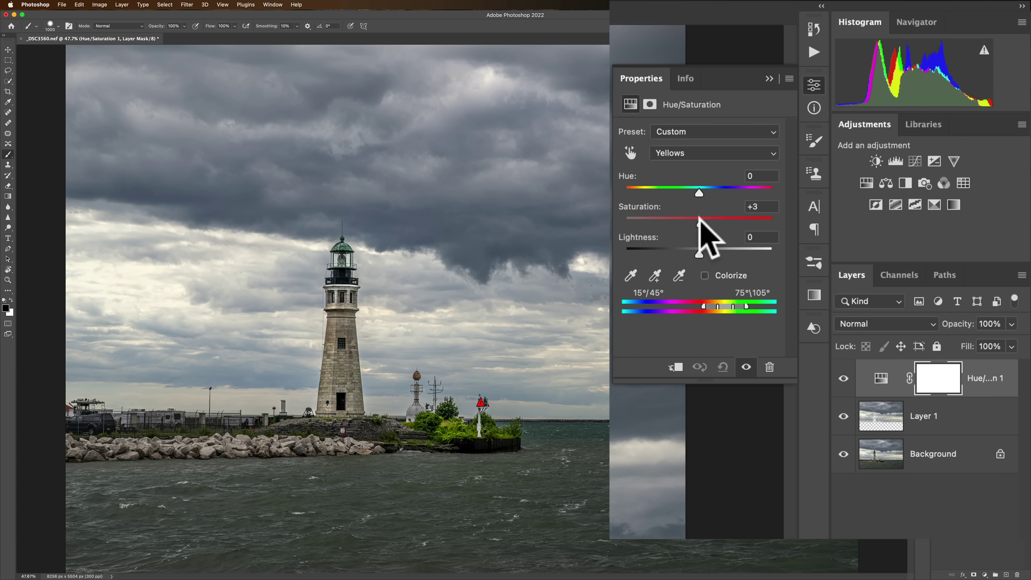
{"action": "left_click_drag", "start_coordinate": [699, 222], "coordinate": [765, 237]}
{"action": "mouse_move", "coordinate": [699, 250]}
{"action": "left_mouse_down"}
{"action": "mouse_move", "coordinate": [661, 251]}
{"action": "mouse_move", "coordinate": [721, 251]}
{"action": "mouse_move", "coordinate": [687, 252]}
{"action": "mouse_move", "coordinate": [708, 253]}
{"action": "left_mouse_up"}
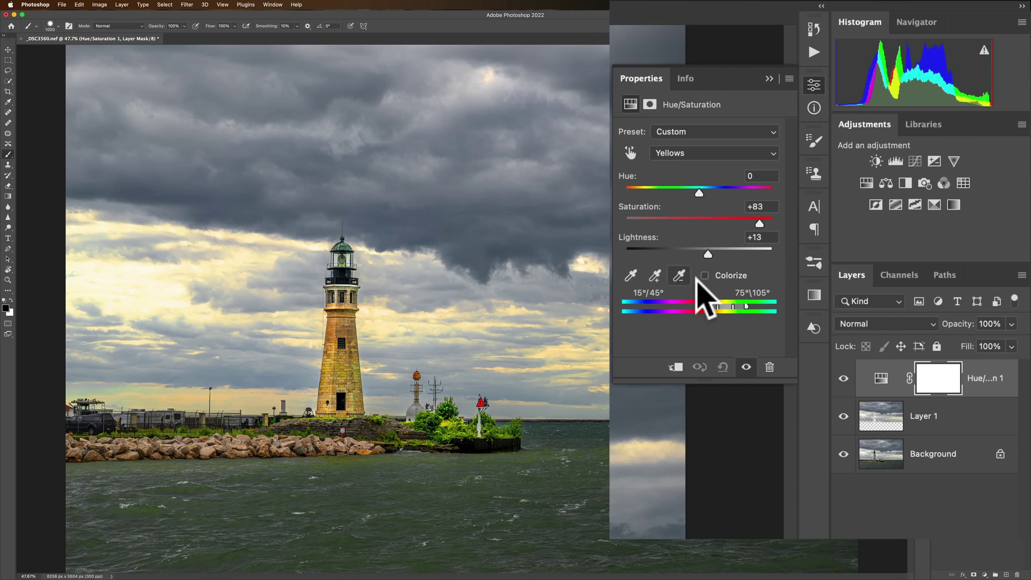
{"action": "left_click", "coordinate": [654, 276]}
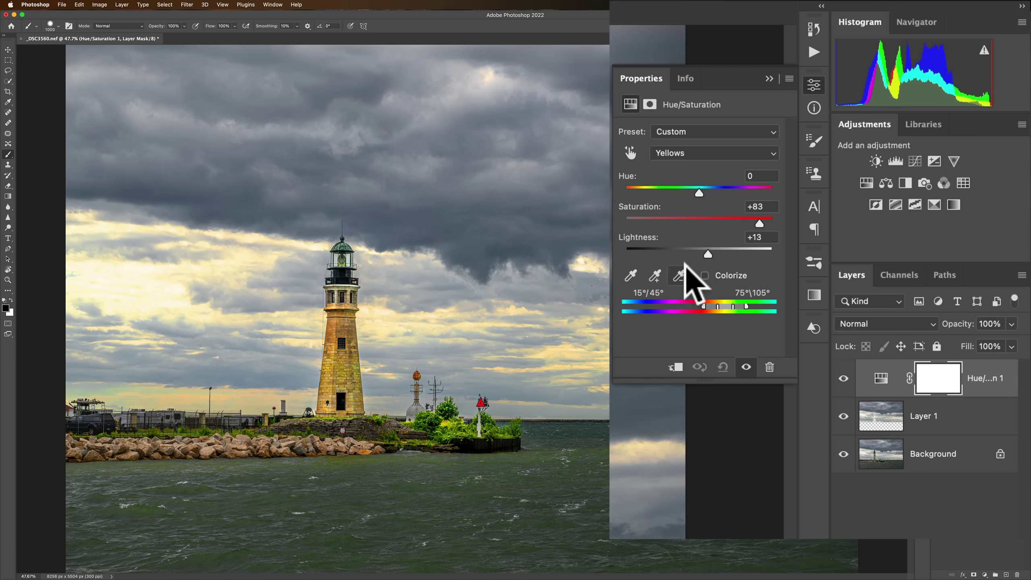
{"action": "left_click", "coordinate": [724, 367]}
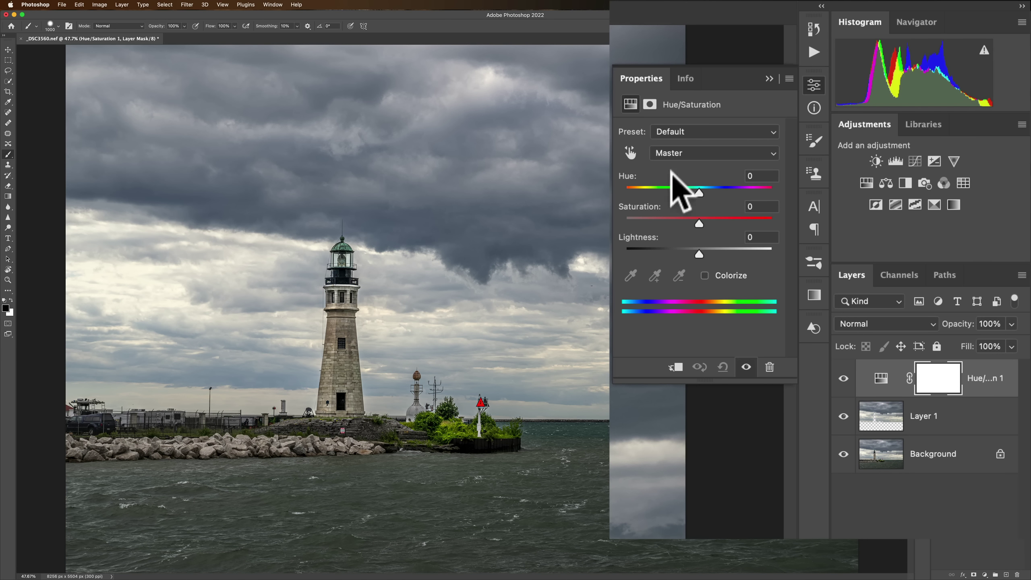
Step: Target the Yellows, sample the dark clouds, and trial the sky saturation at -5
{"action": "left_click", "coordinate": [677, 153]}
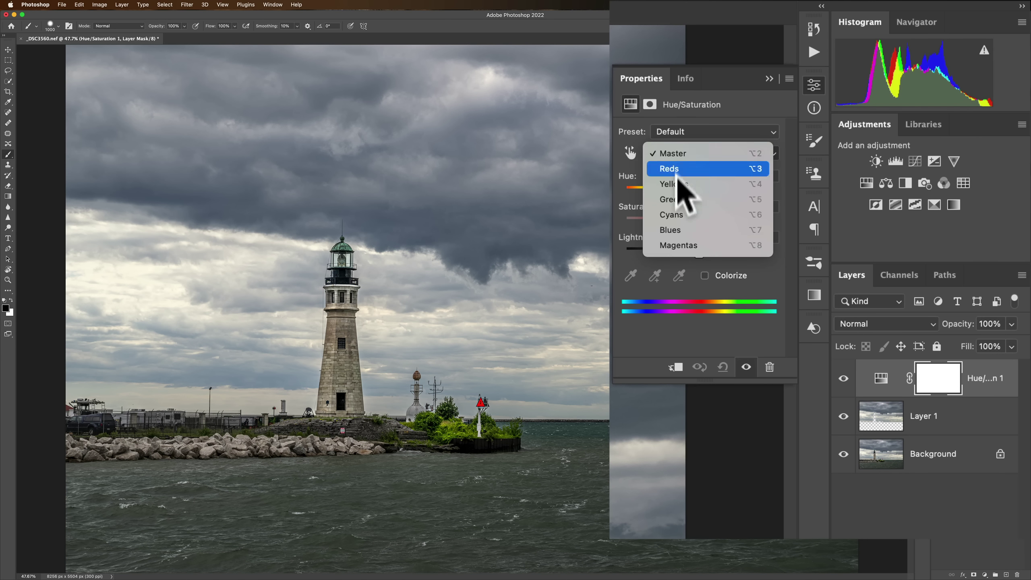
{"action": "left_click", "coordinate": [678, 183]}
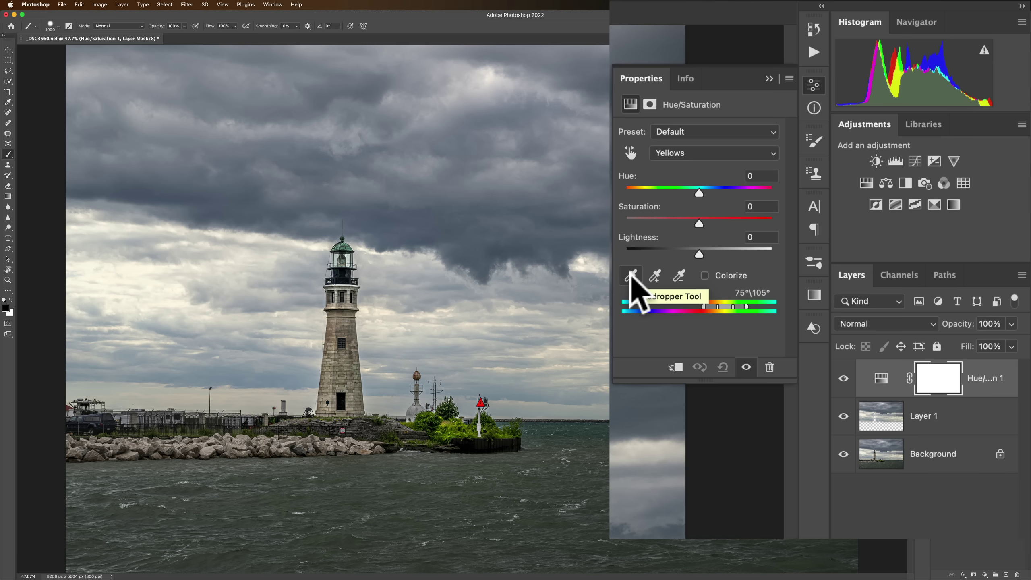
{"action": "left_click", "coordinate": [631, 276]}
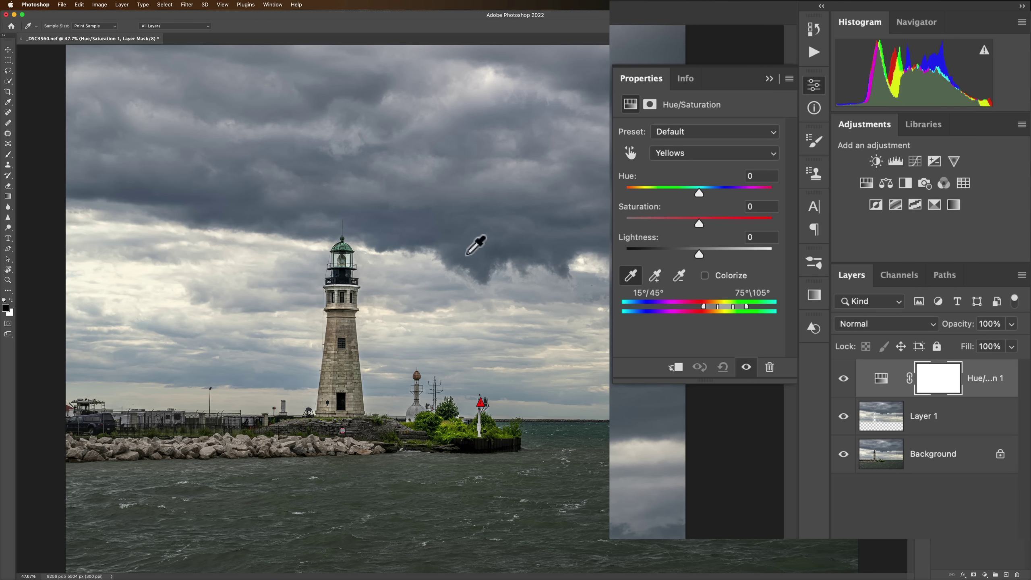
{"action": "left_click", "coordinate": [425, 232]}
{"action": "mouse_move", "coordinate": [700, 224]}
{"action": "left_mouse_down"}
{"action": "mouse_move", "coordinate": [778, 216]}
{"action": "mouse_move", "coordinate": [695, 220]}
{"action": "left_mouse_up"}
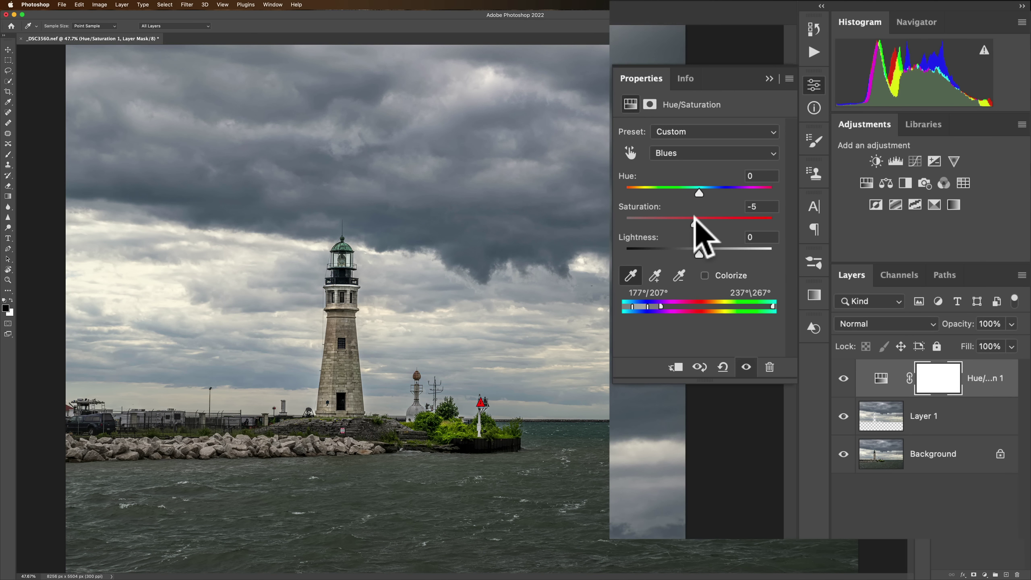
Step: Widen the colour range by sampling more sky and push saturation to +93
{"action": "left_click", "coordinate": [655, 275]}
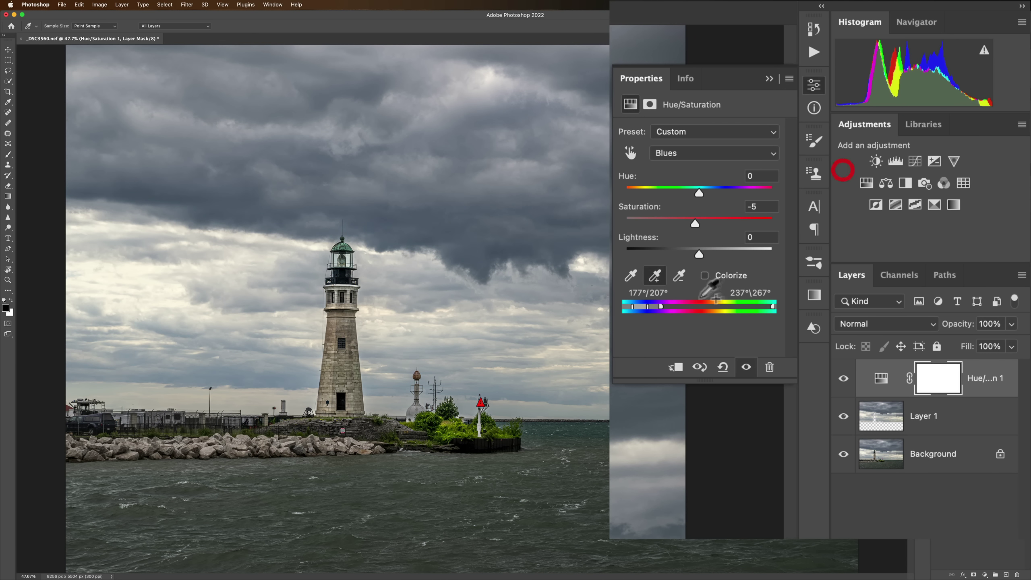
{"action": "left_click", "coordinate": [471, 323]}
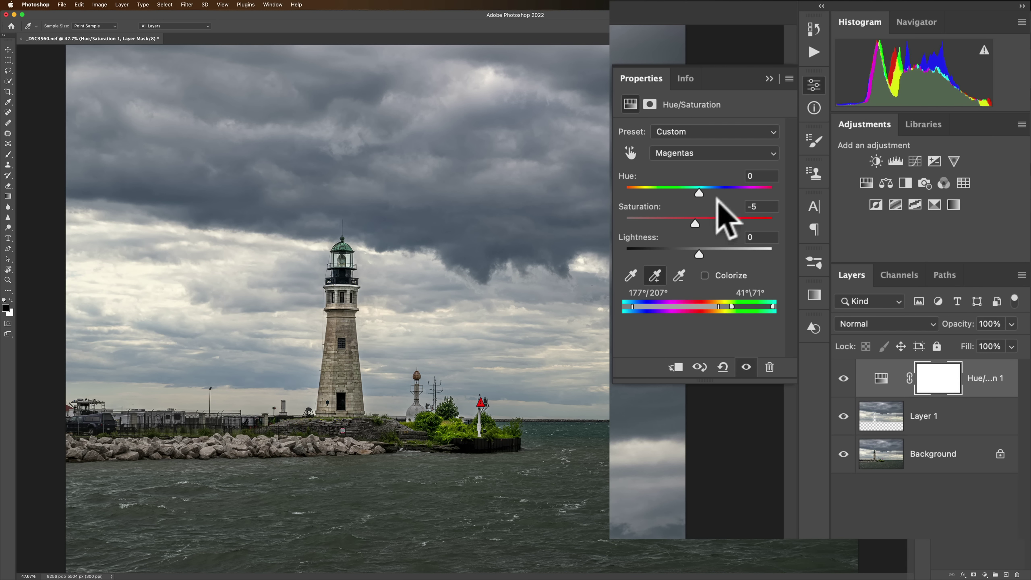
{"action": "left_click_drag", "start_coordinate": [693, 224], "coordinate": [762, 223]}
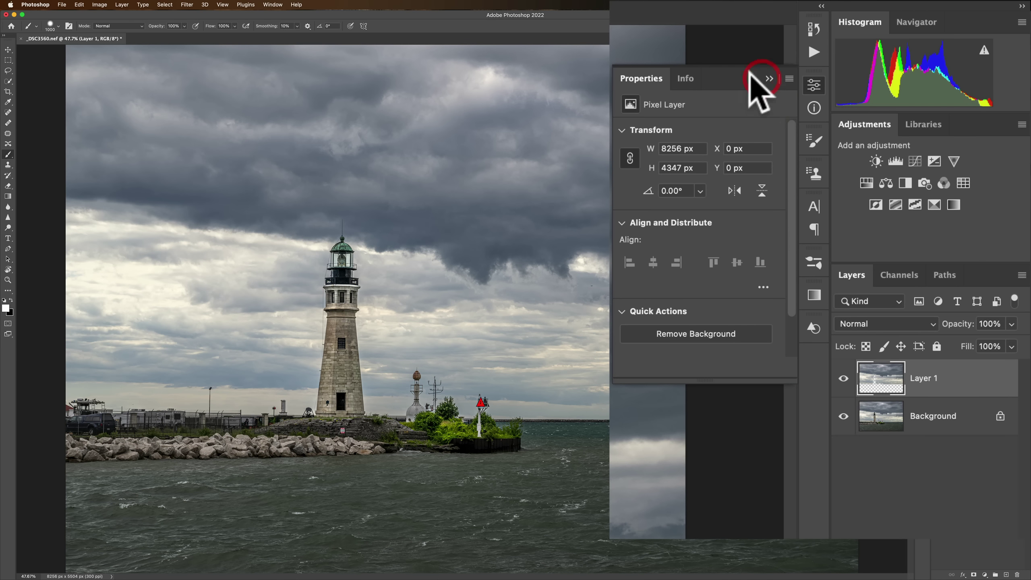
{"action": "left_click", "coordinate": [768, 78]}
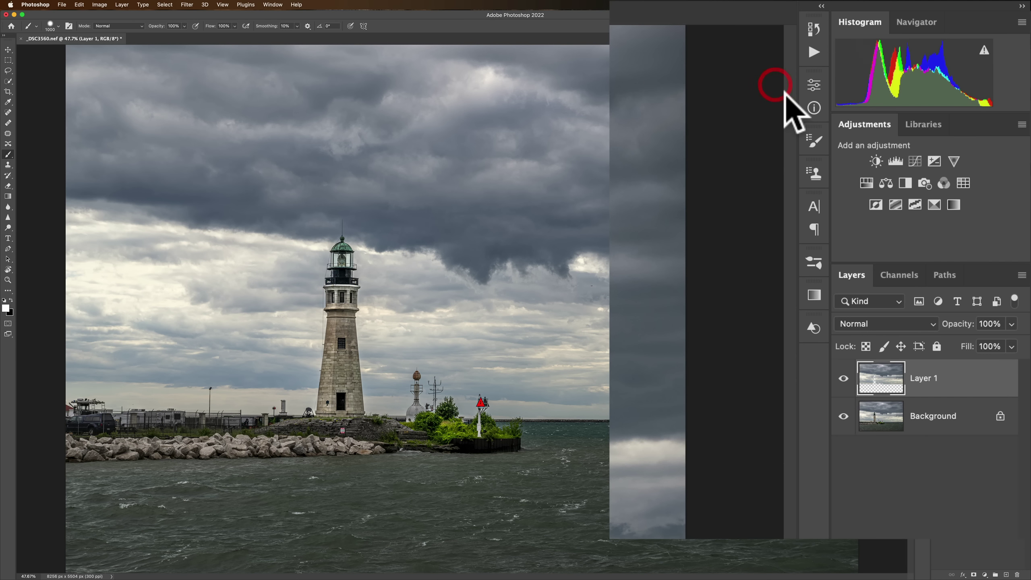
{"action": "left_click", "coordinate": [886, 184]}
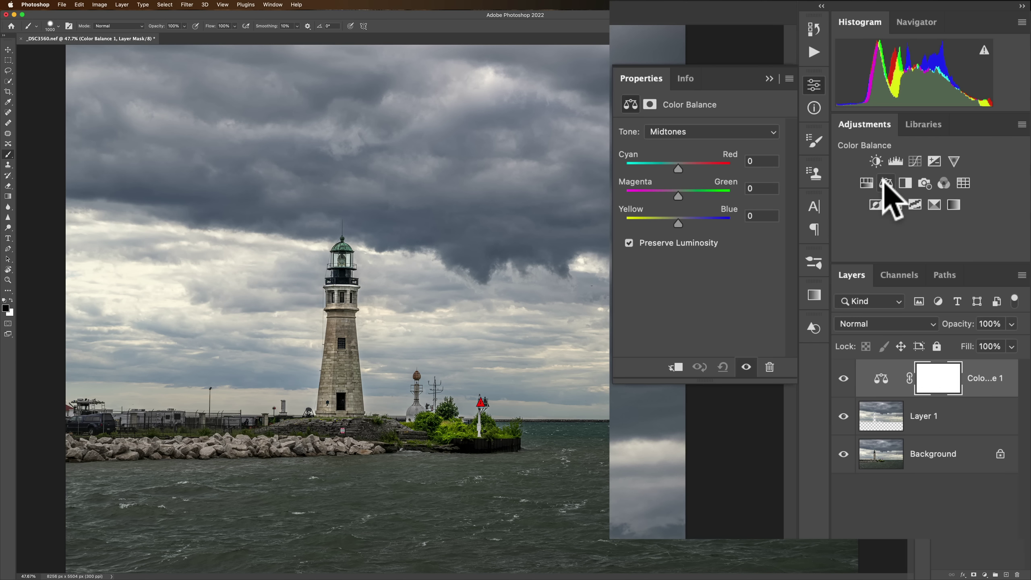
{"action": "left_click", "coordinate": [712, 132]}
{"action": "left_click", "coordinate": [690, 147]}
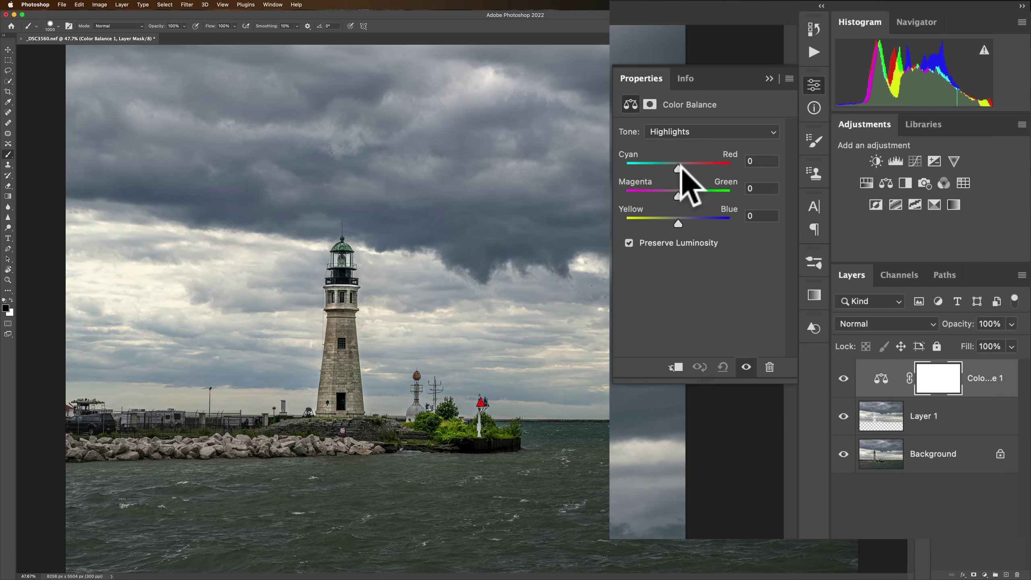
{"action": "left_click_drag", "start_coordinate": [678, 223], "coordinate": [660, 224]}
{"action": "left_click", "coordinate": [629, 243]}
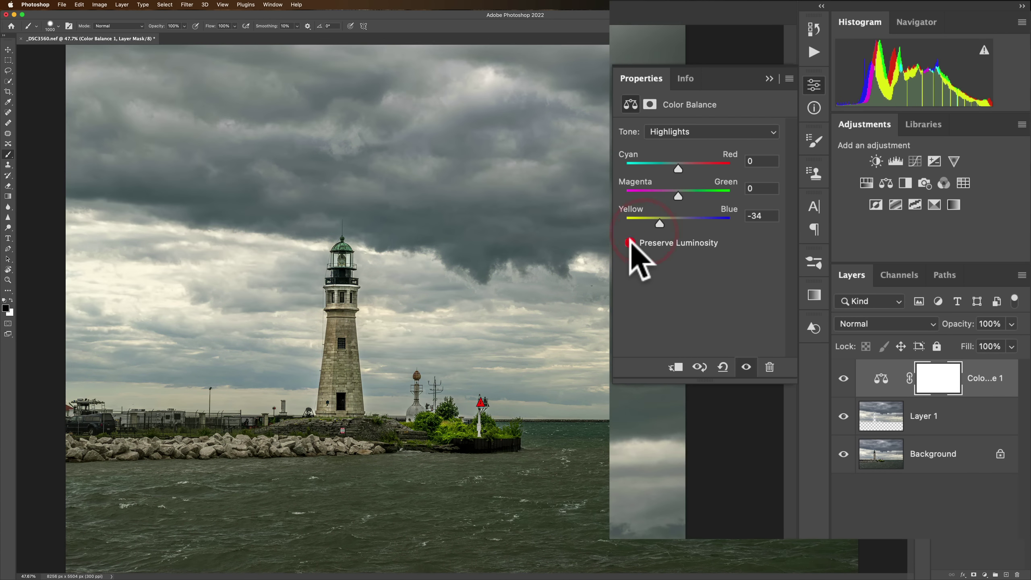
{"action": "left_click", "coordinate": [629, 243]}
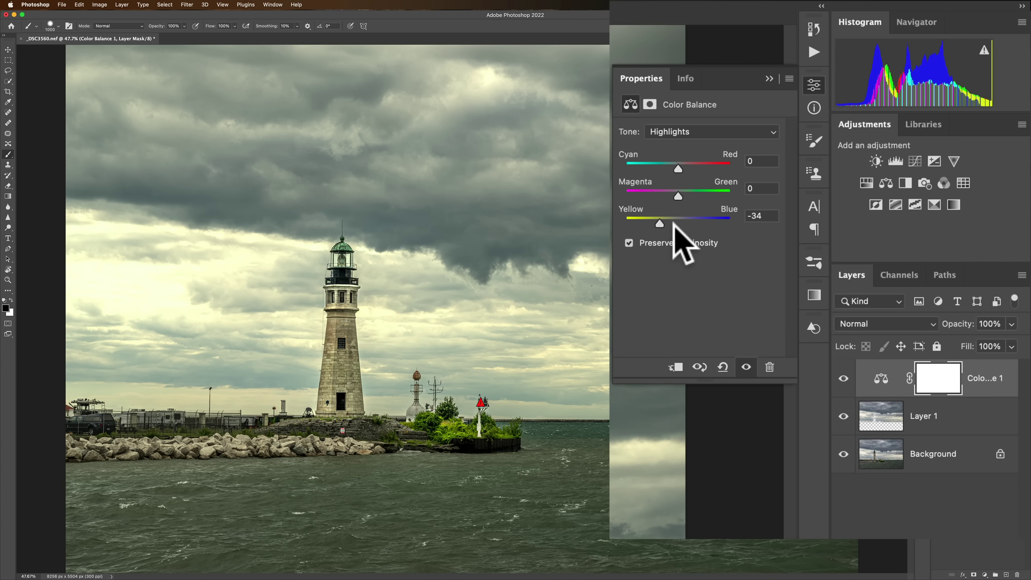
{"action": "left_click", "coordinate": [705, 130]}
{"action": "left_click", "coordinate": [701, 102]}
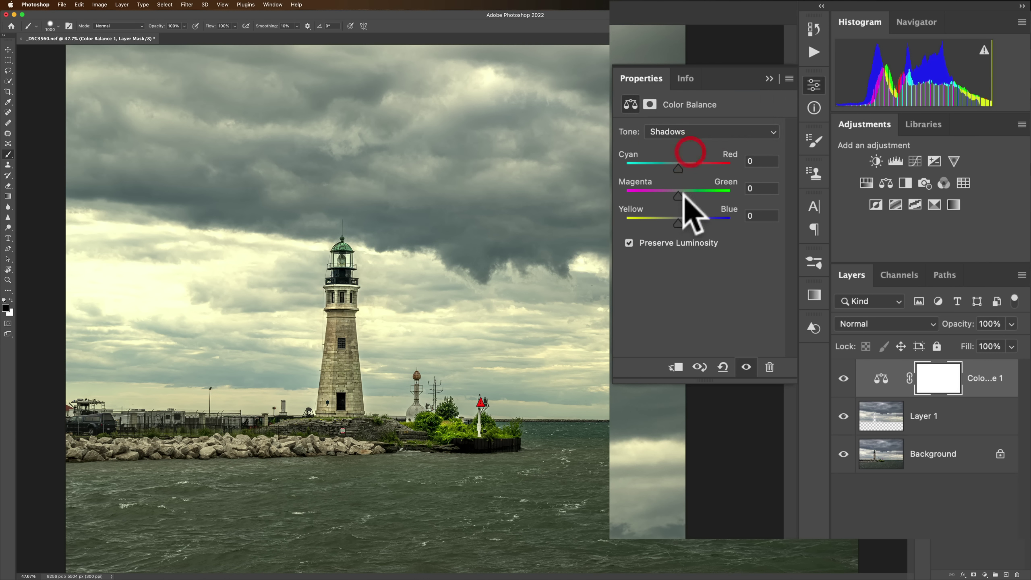
{"action": "mouse_move", "coordinate": [679, 224]}
{"action": "left_mouse_down"}
{"action": "mouse_move", "coordinate": [703, 224]}
{"action": "mouse_move", "coordinate": [694, 225]}
{"action": "left_mouse_up"}
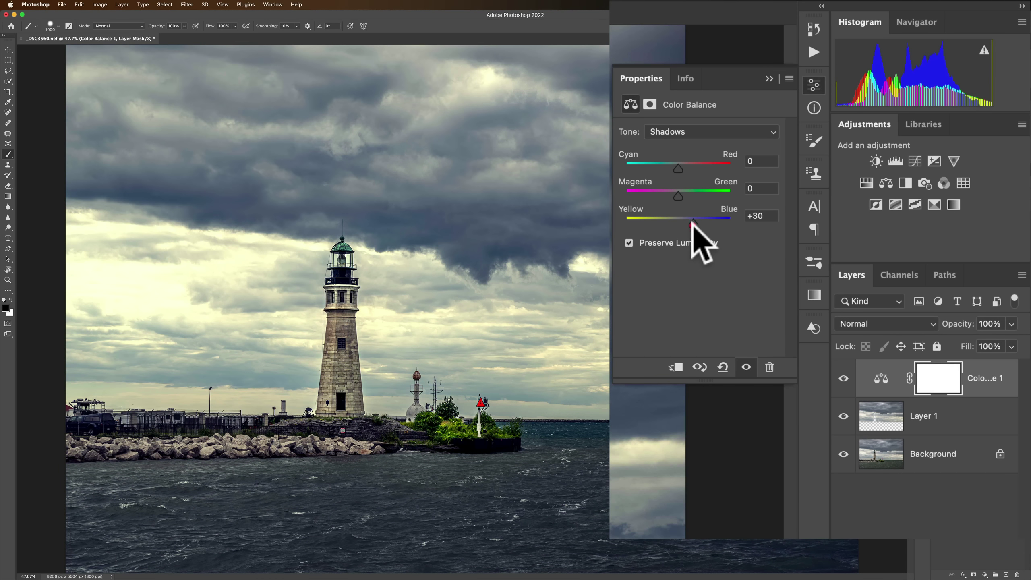
{"action": "left_click", "coordinate": [770, 368]}
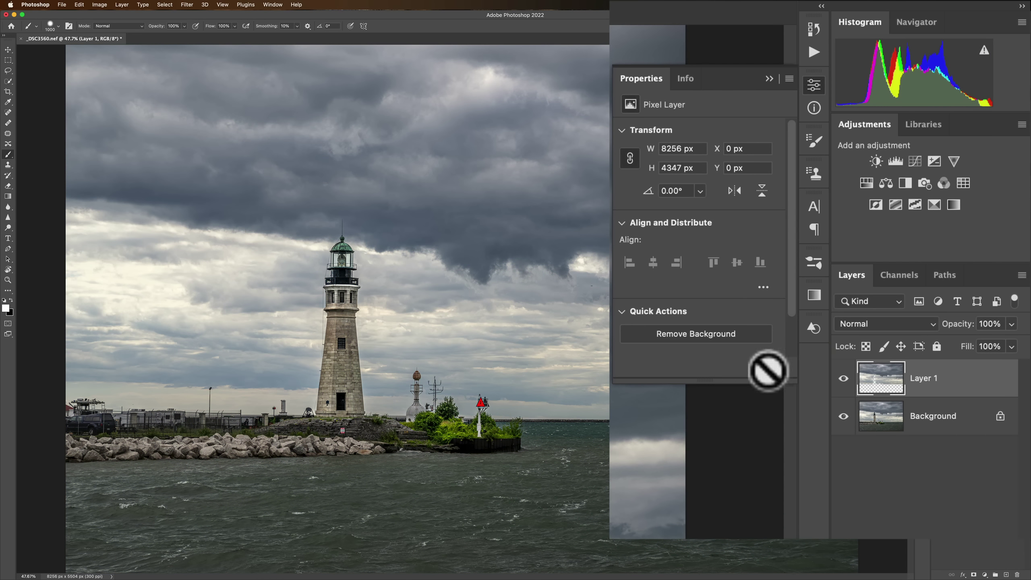
{"action": "left_click", "coordinate": [814, 109]}
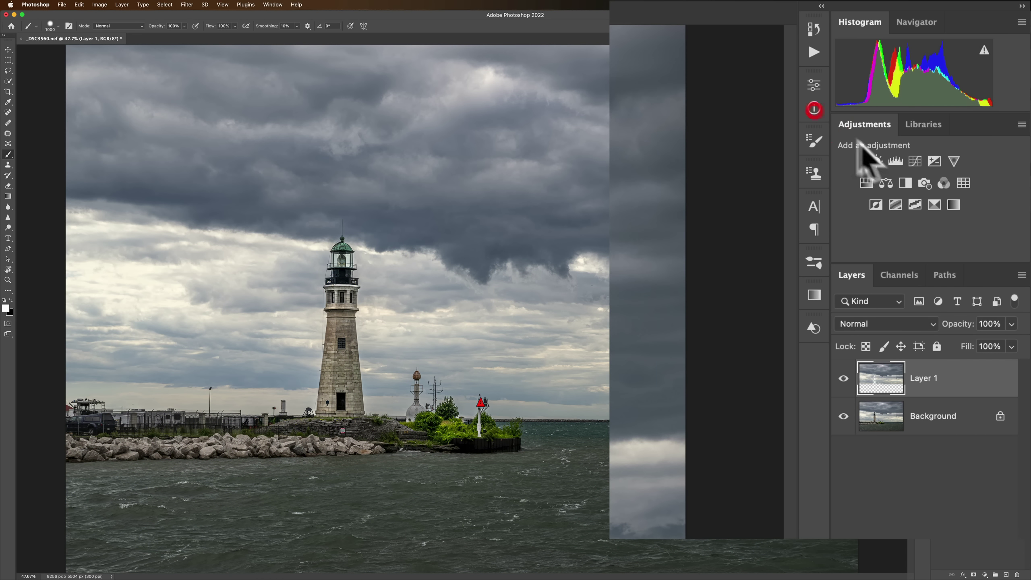
{"action": "left_click", "coordinate": [906, 183]}
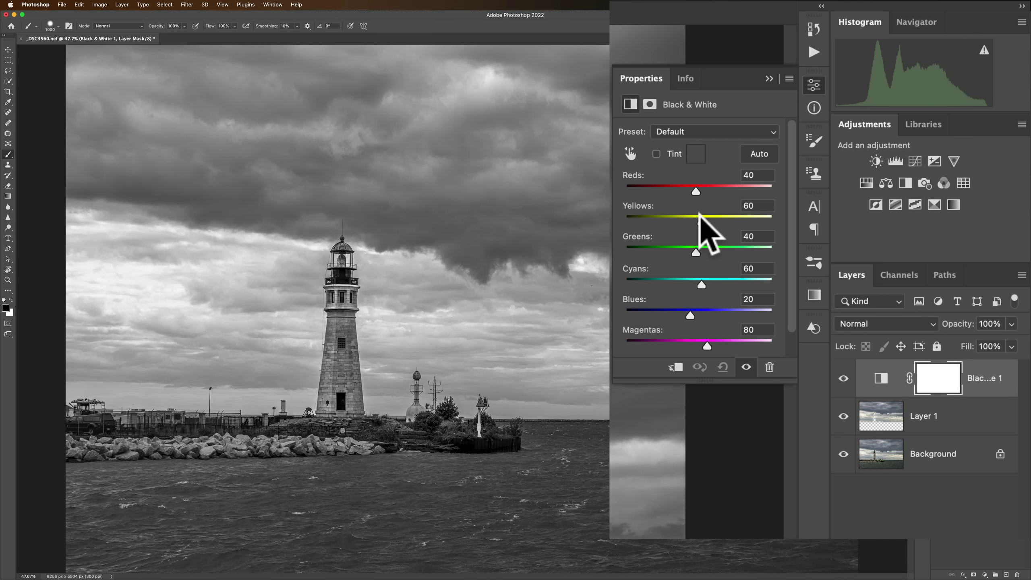
{"action": "left_click", "coordinate": [728, 131]}
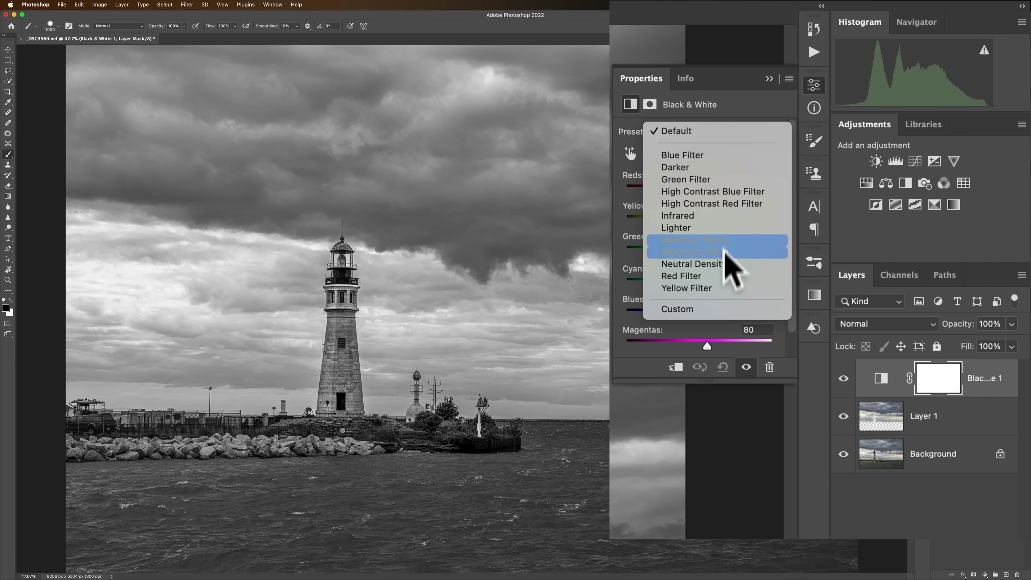
{"action": "left_click", "coordinate": [727, 305]}
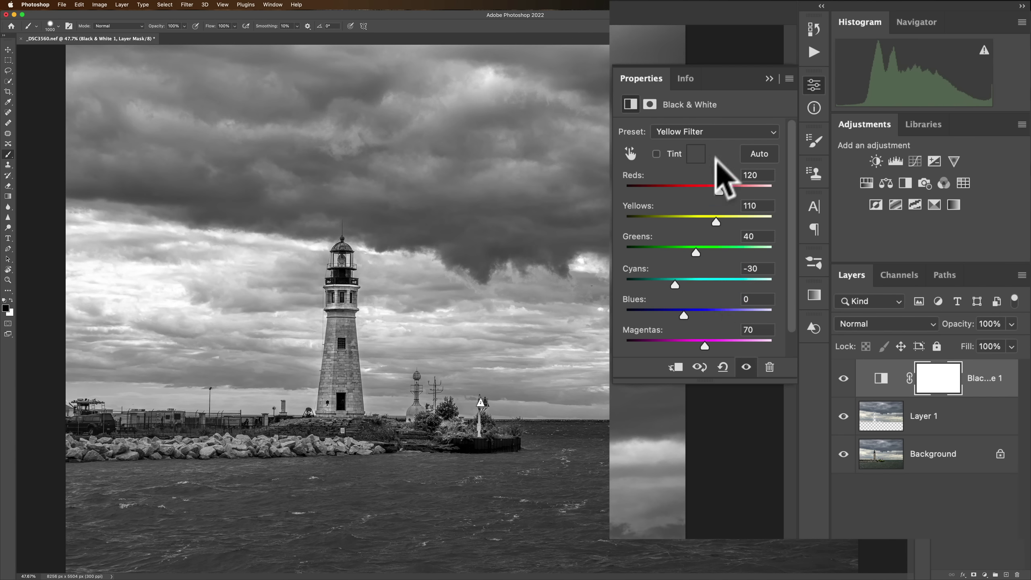
{"action": "left_click", "coordinate": [718, 128]}
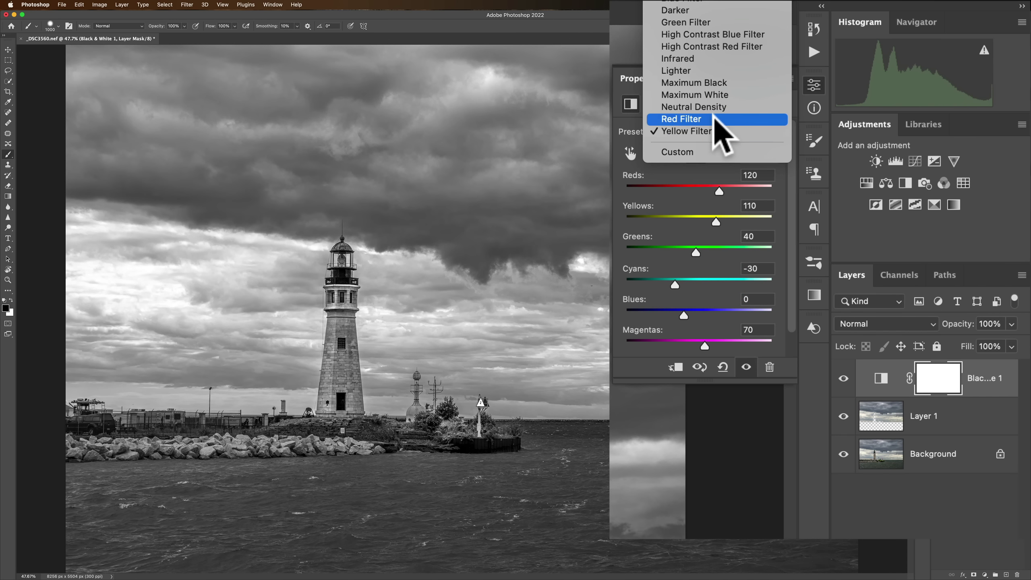
{"action": "left_click", "coordinate": [715, 119]}
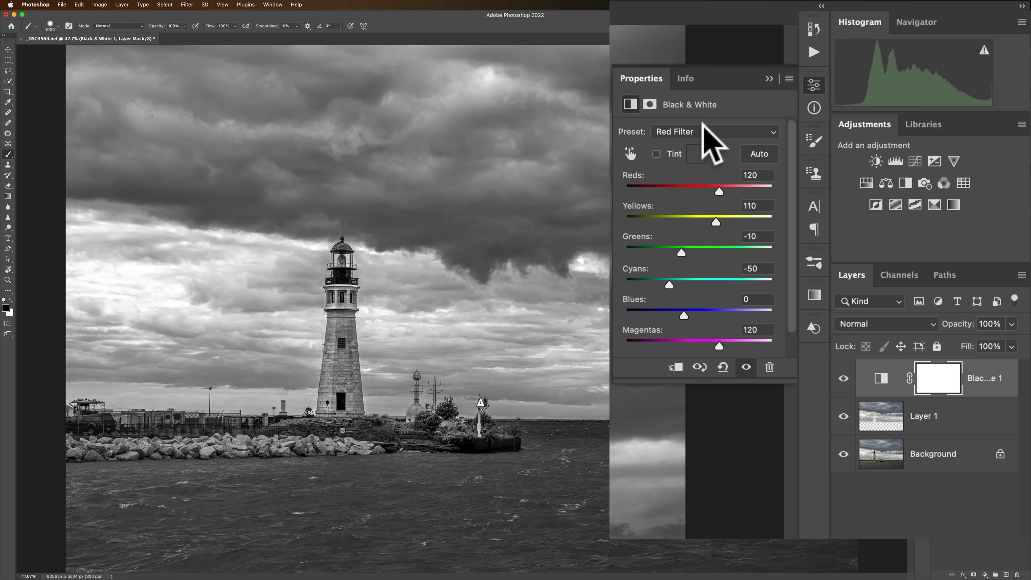
{"action": "left_click", "coordinate": [702, 124]}
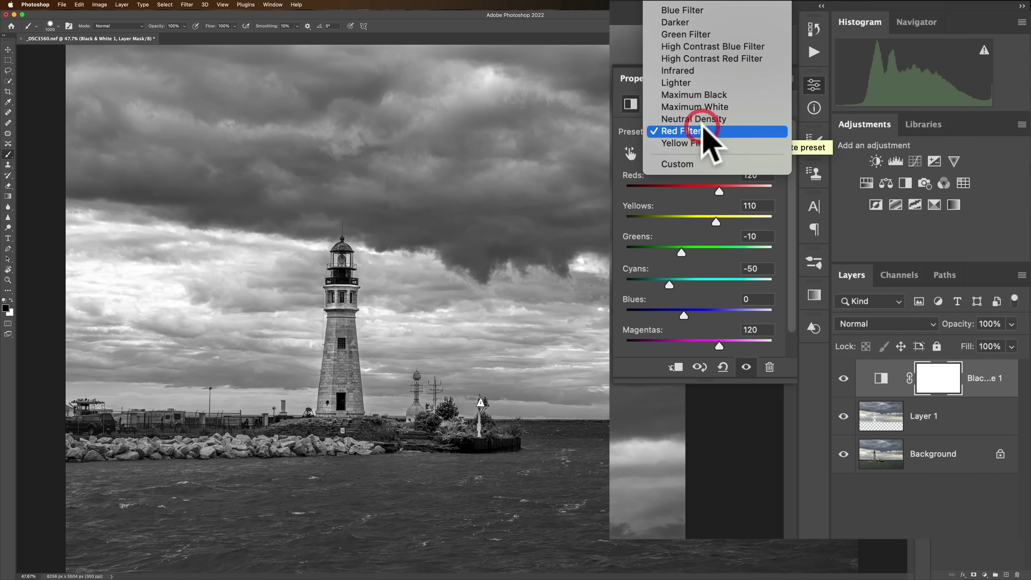
{"action": "left_click", "coordinate": [695, 98]}
{"action": "left_click", "coordinate": [701, 126]}
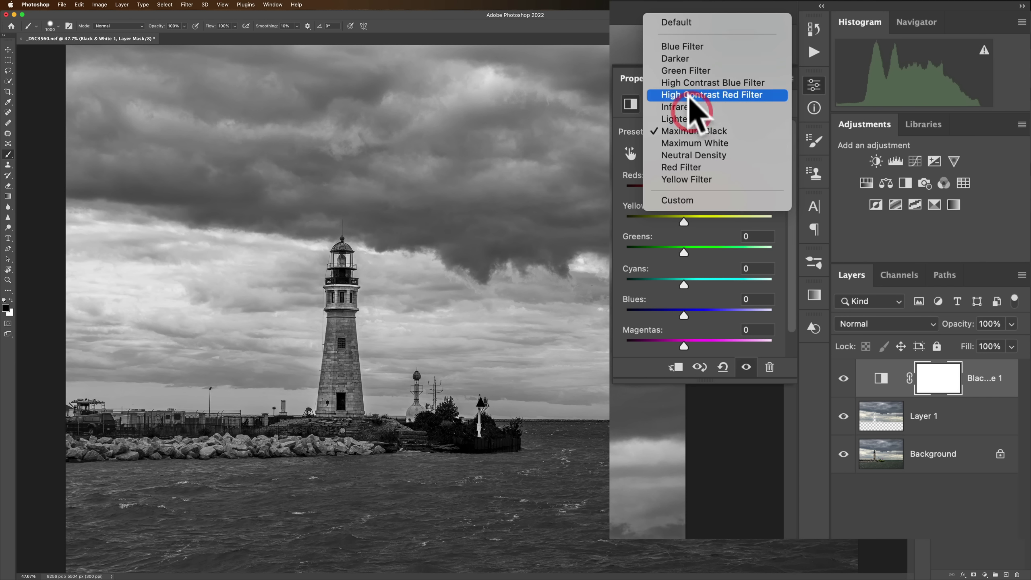
{"action": "left_click", "coordinate": [683, 62]}
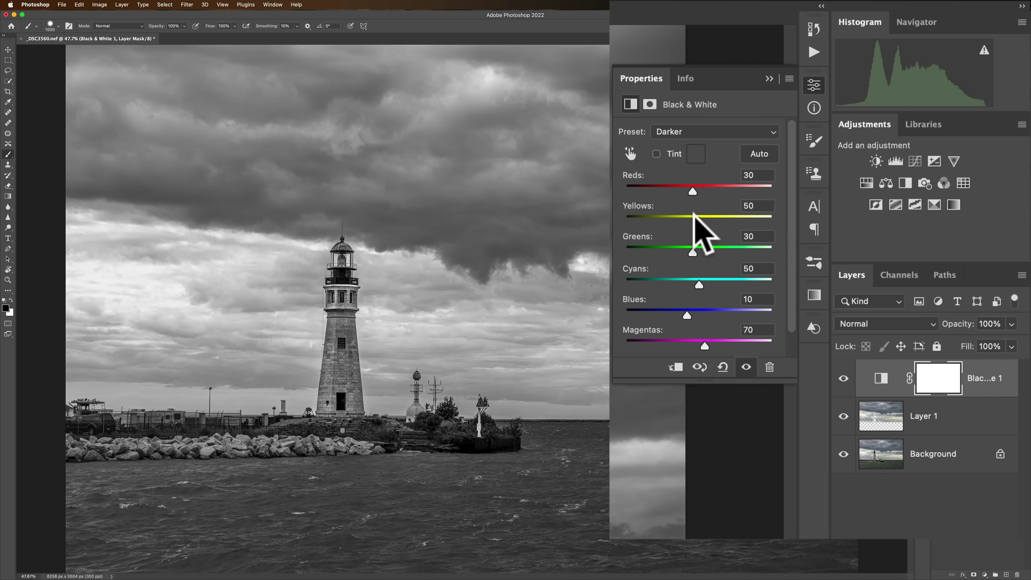
{"action": "mouse_move", "coordinate": [699, 222]}
{"action": "left_mouse_down"}
{"action": "mouse_move", "coordinate": [743, 220]}
{"action": "mouse_move", "coordinate": [694, 220]}
{"action": "mouse_move", "coordinate": [720, 221]}
{"action": "left_mouse_up"}
{"action": "left_click_drag", "start_coordinate": [686, 314], "coordinate": [657, 316]}
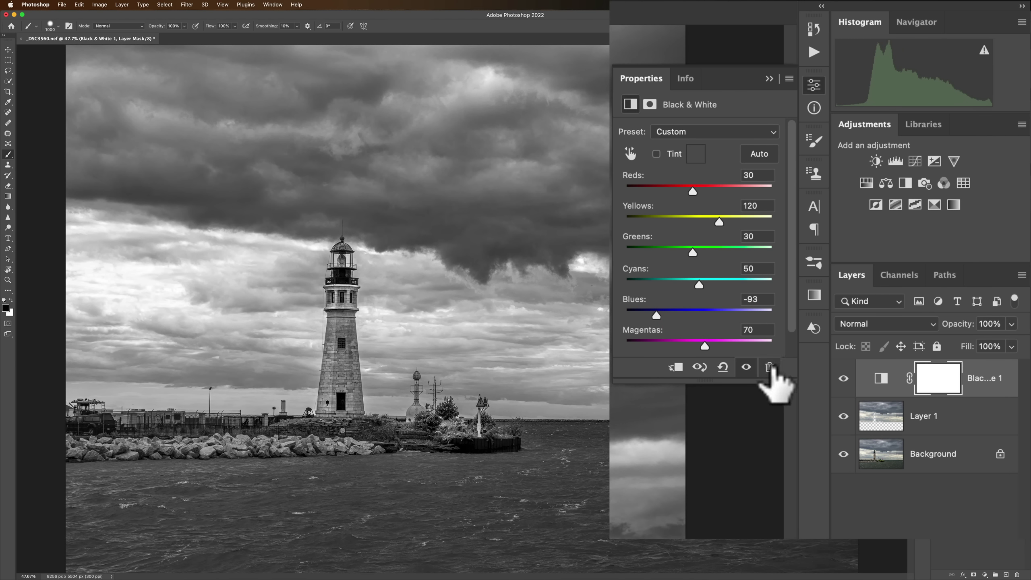
{"action": "left_click", "coordinate": [677, 368]}
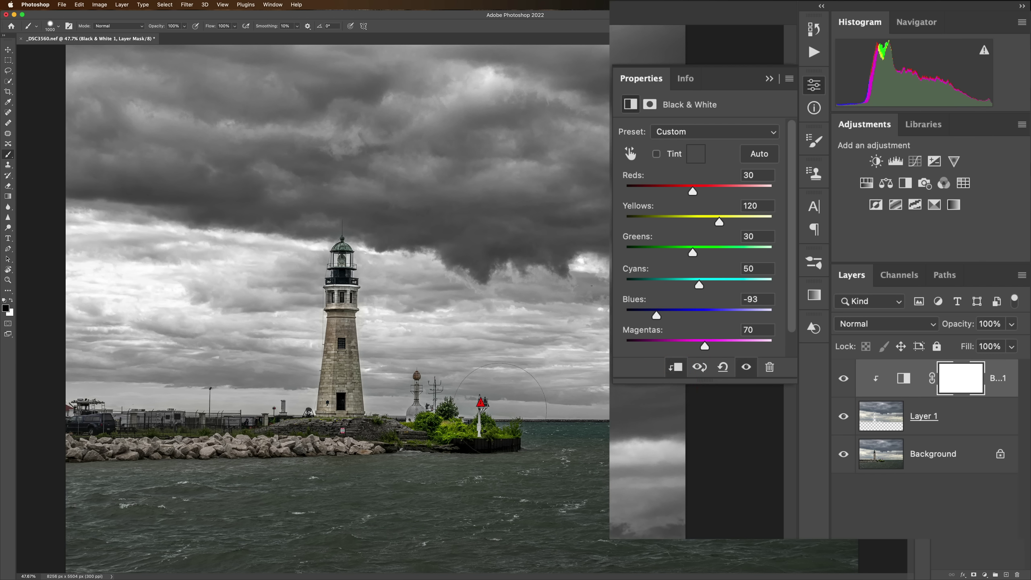
Step: Delete the Black & White layer and add a Photo Filter layer, testing its density
{"action": "left_click", "coordinate": [770, 368]}
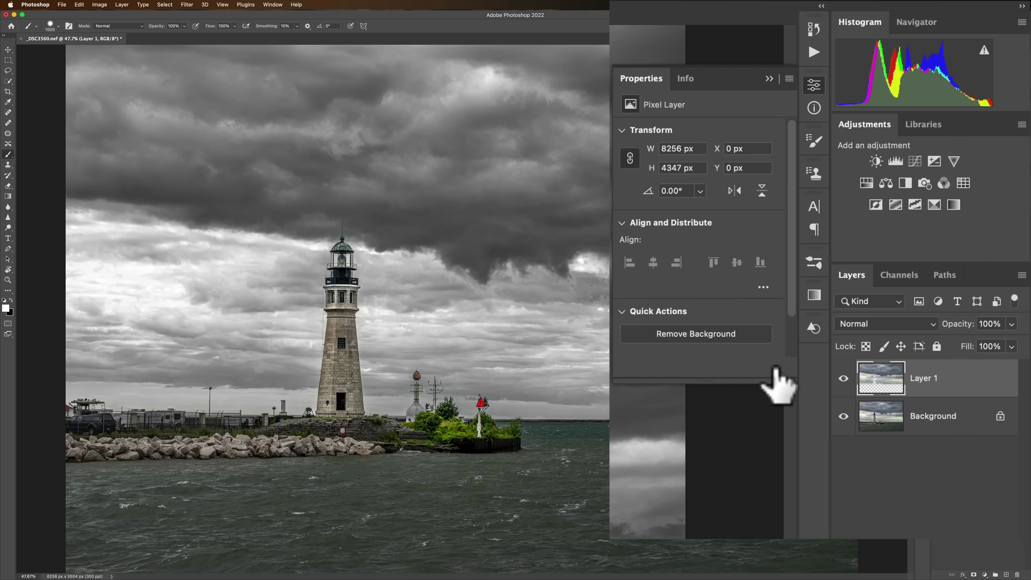
{"action": "left_click", "coordinate": [770, 79]}
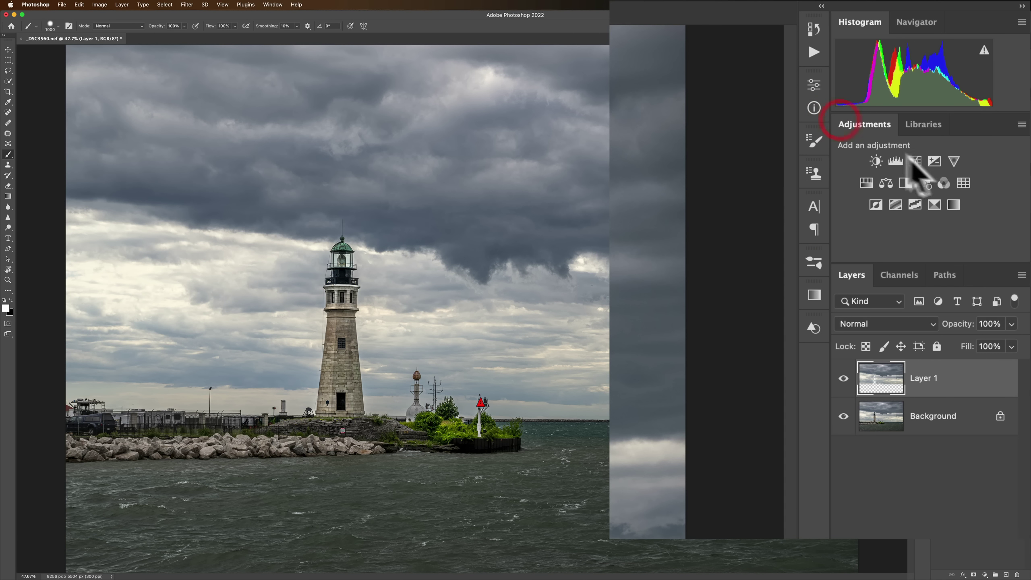
{"action": "left_click", "coordinate": [925, 183]}
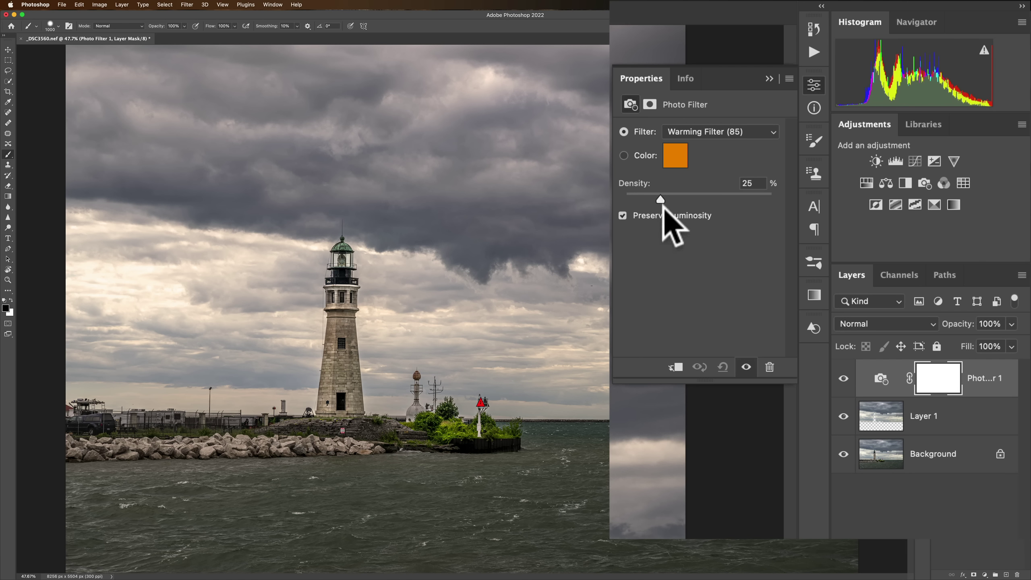
{"action": "mouse_move", "coordinate": [658, 195]}
{"action": "left_mouse_down"}
{"action": "mouse_move", "coordinate": [762, 199]}
{"action": "mouse_move", "coordinate": [622, 195]}
{"action": "mouse_move", "coordinate": [663, 199]}
{"action": "left_mouse_up"}
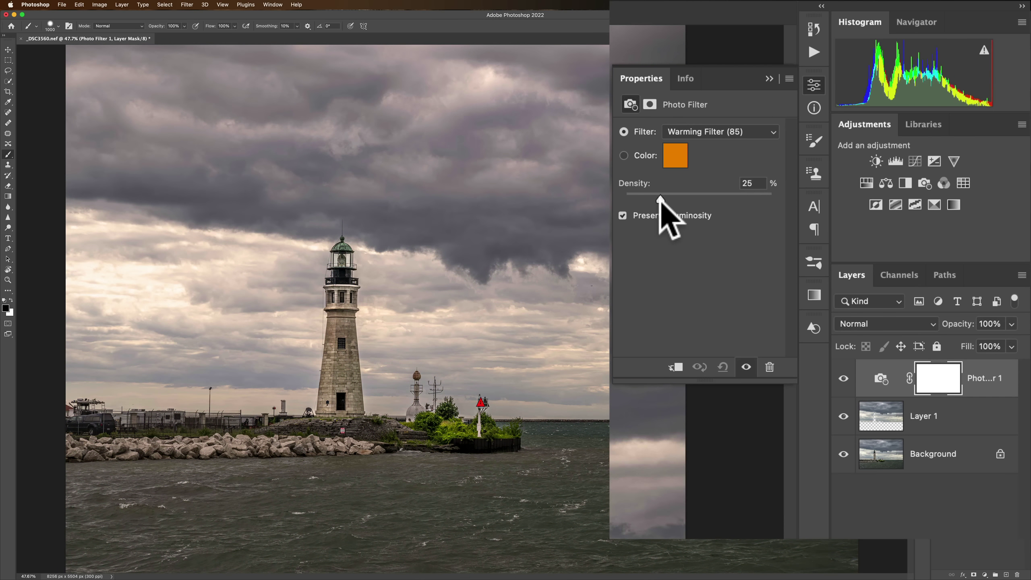
Step: Try Deep Emerald, settle on Sepia at 53% density, then delete the Photo Filter layer
{"action": "left_click", "coordinate": [756, 130]}
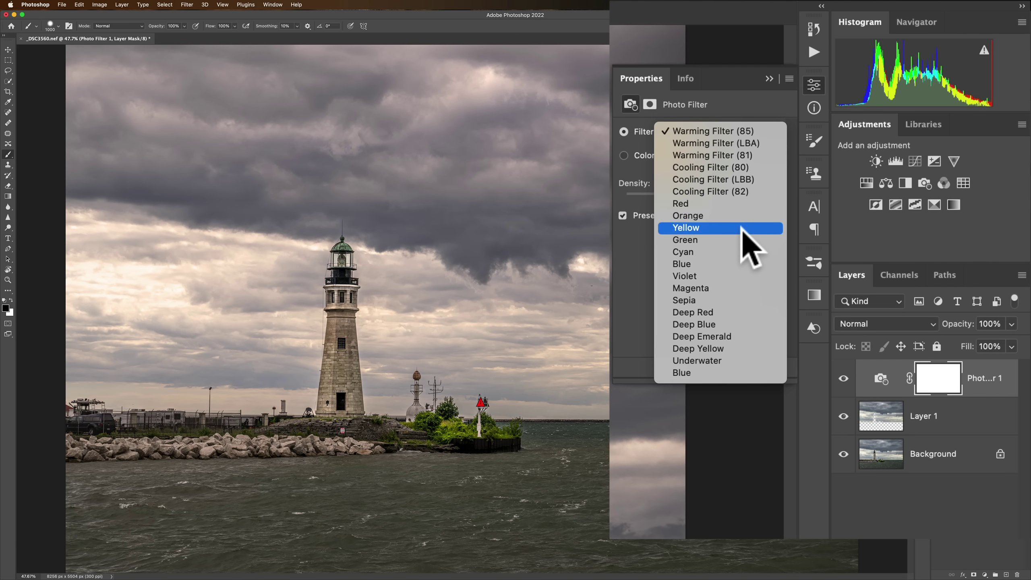
{"action": "left_click", "coordinate": [725, 336]}
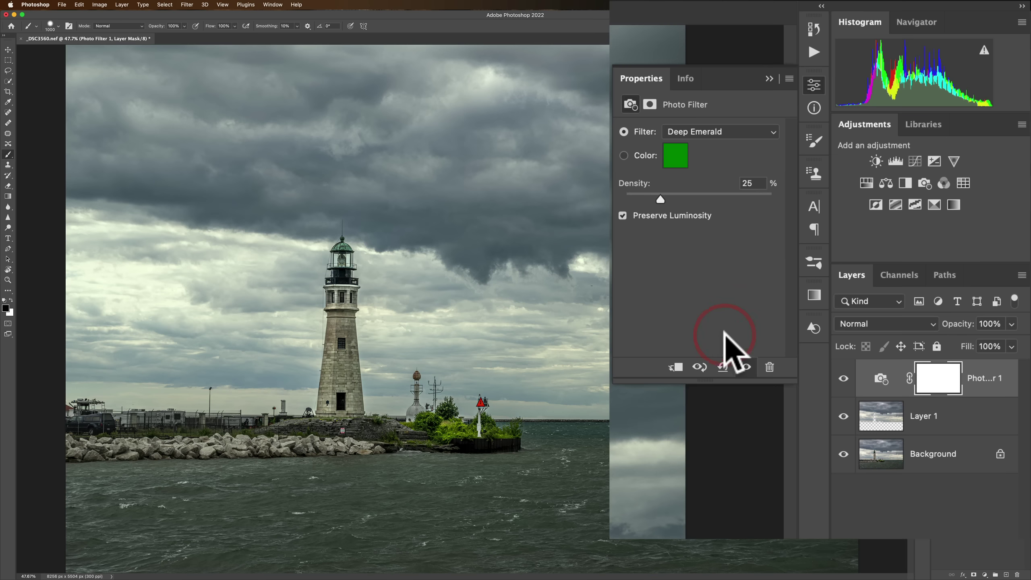
{"action": "left_click", "coordinate": [717, 132]}
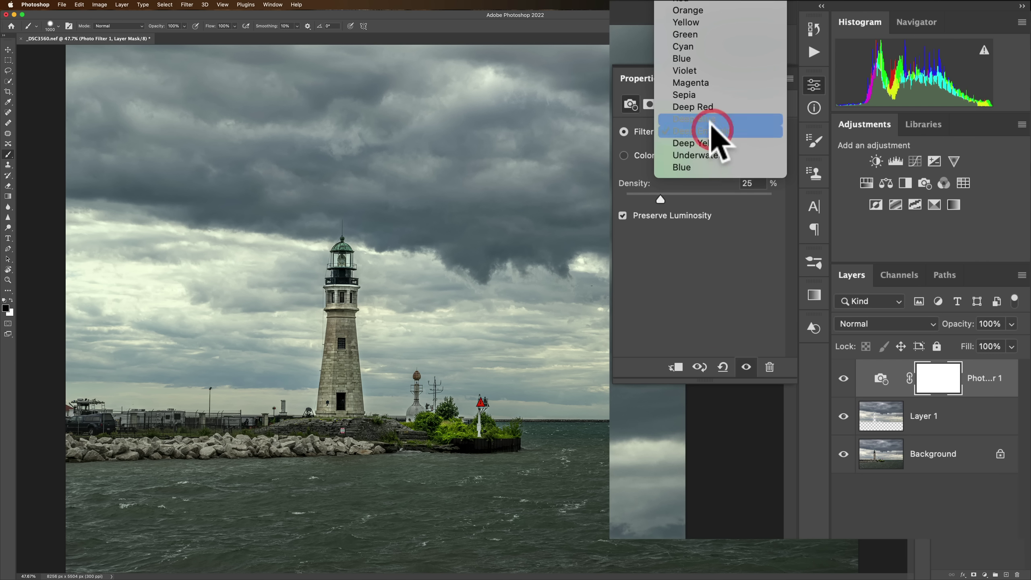
{"action": "left_click", "coordinate": [696, 94]}
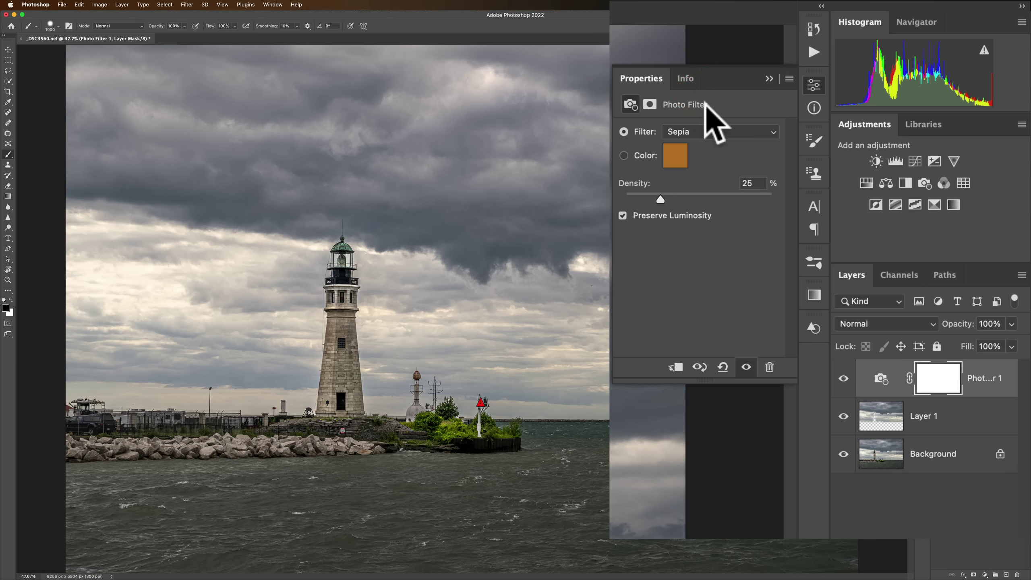
{"action": "left_click_drag", "start_coordinate": [660, 195], "coordinate": [704, 201]}
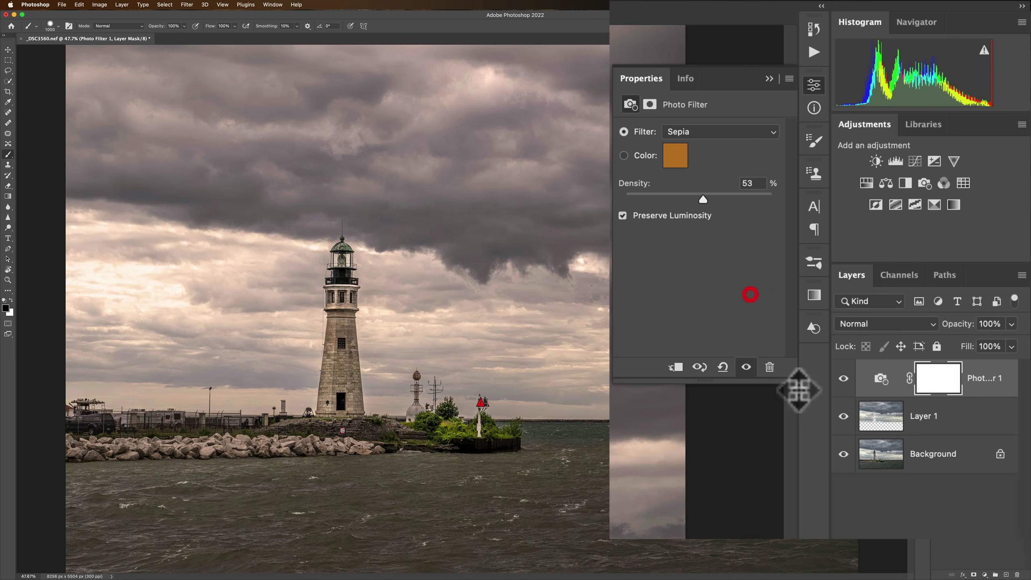
{"action": "left_click", "coordinate": [771, 368]}
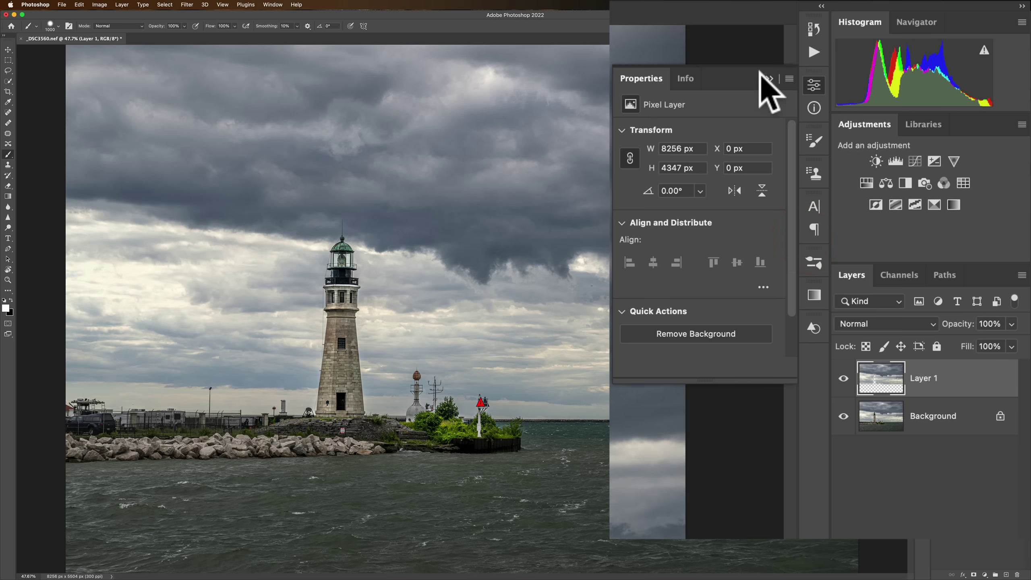
Step: Add a Channel Mixer layer and try the Black & White Infrared (RGB) and Blue Filter presets
{"action": "left_click", "coordinate": [769, 79]}
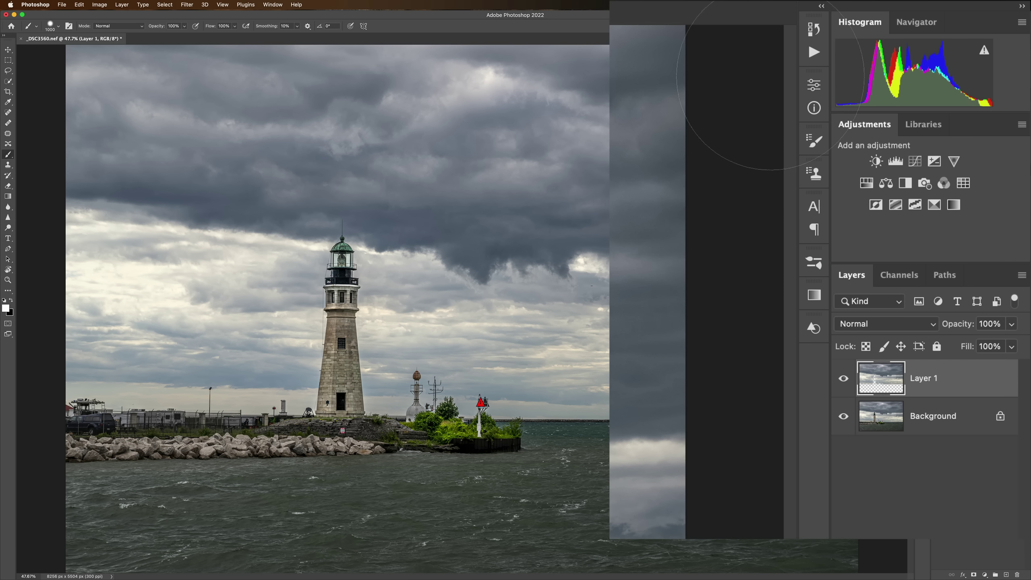
{"action": "left_click", "coordinate": [944, 183]}
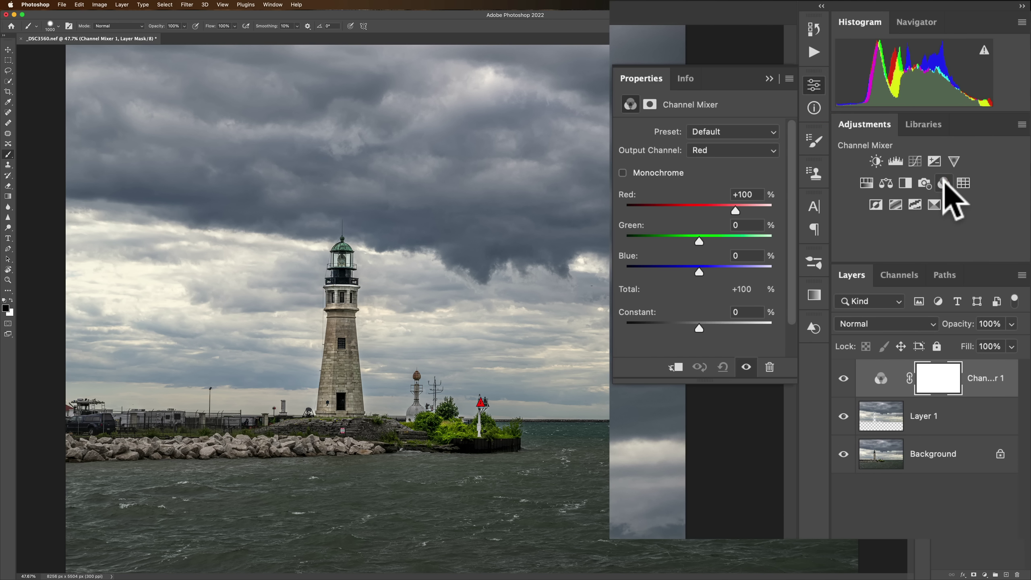
{"action": "left_click", "coordinate": [725, 131]}
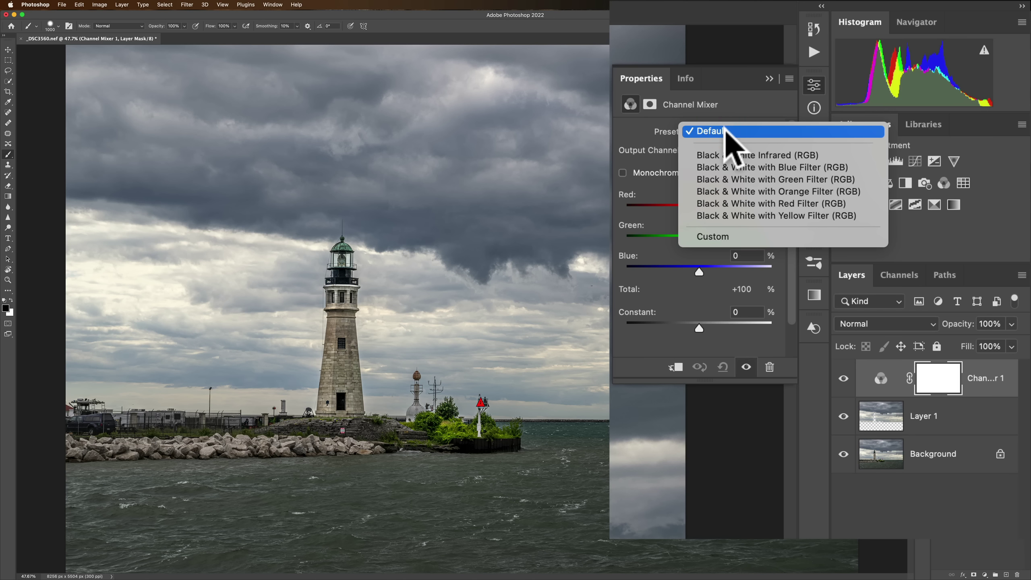
{"action": "left_click", "coordinate": [746, 154]}
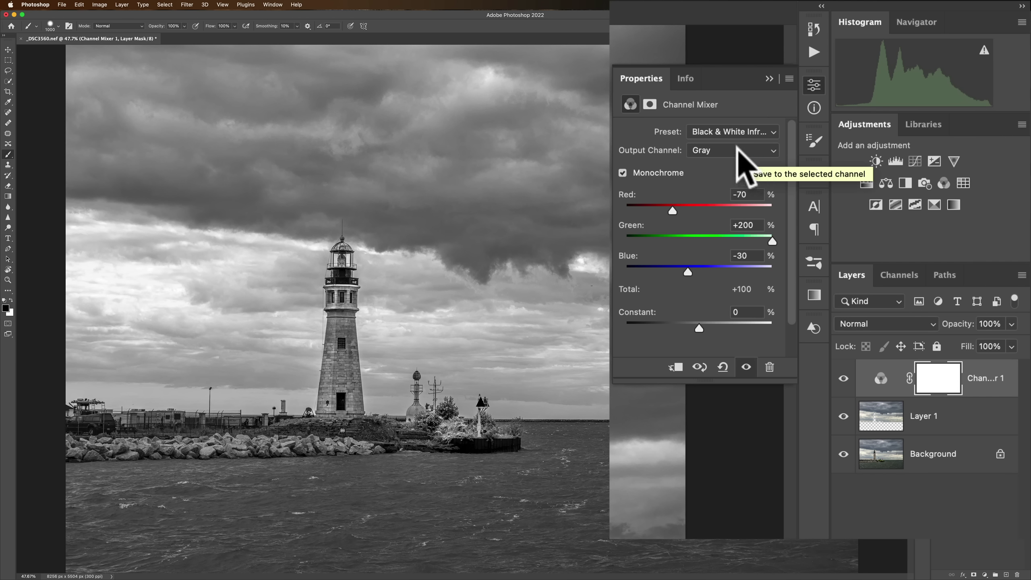
{"action": "left_click", "coordinate": [729, 128]}
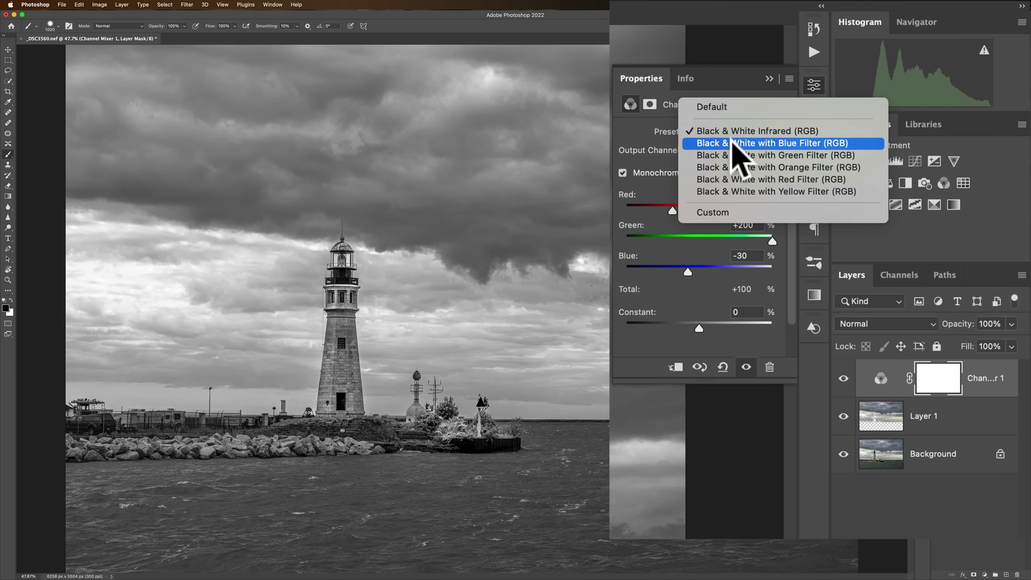
{"action": "left_click", "coordinate": [732, 144]}
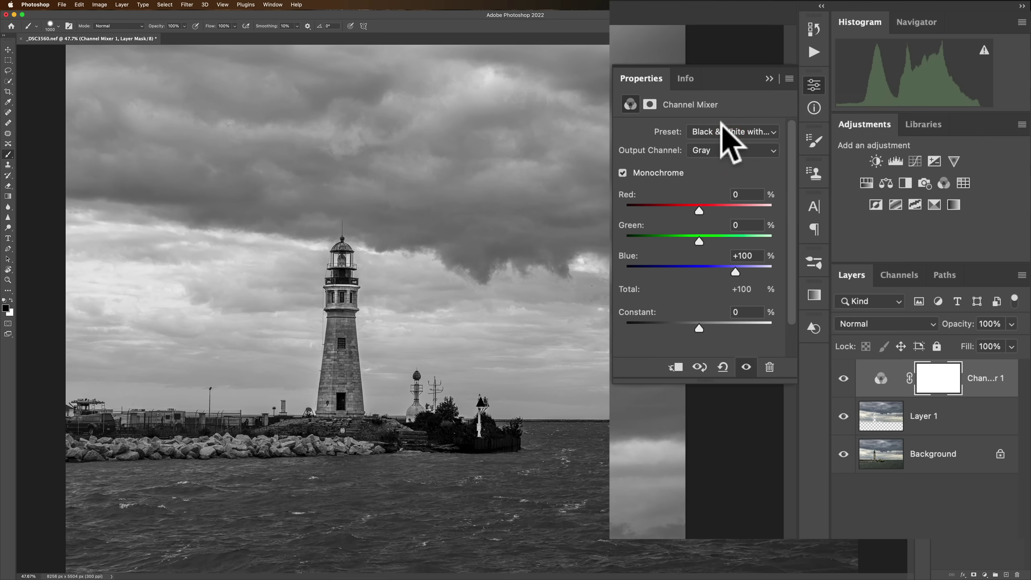
Step: Try the Black & White Red and Yellow Filter presets, then reset the mixer to defaults
{"action": "left_click", "coordinate": [724, 130]}
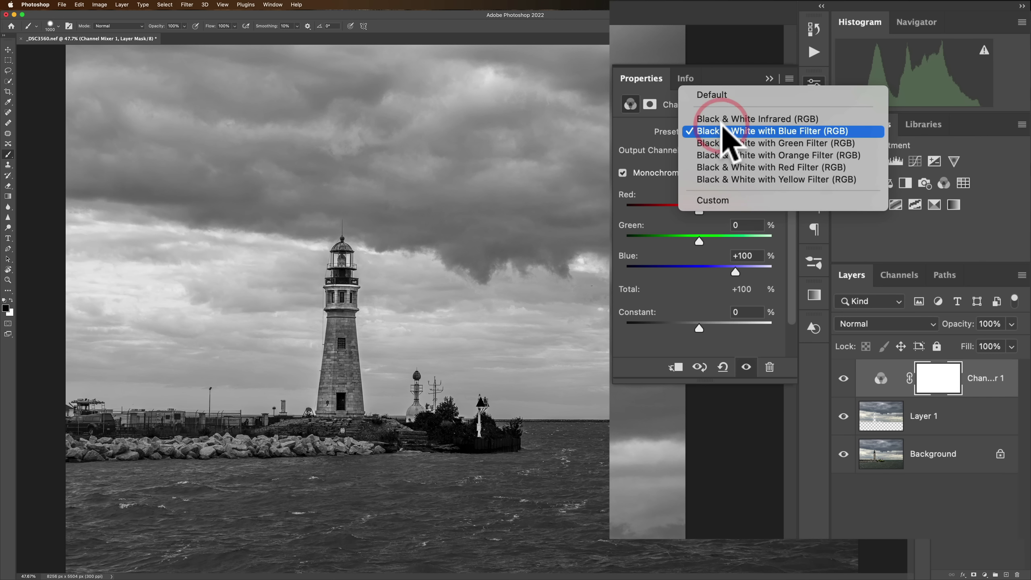
{"action": "left_click", "coordinate": [736, 167]}
{"action": "left_click", "coordinate": [730, 131]}
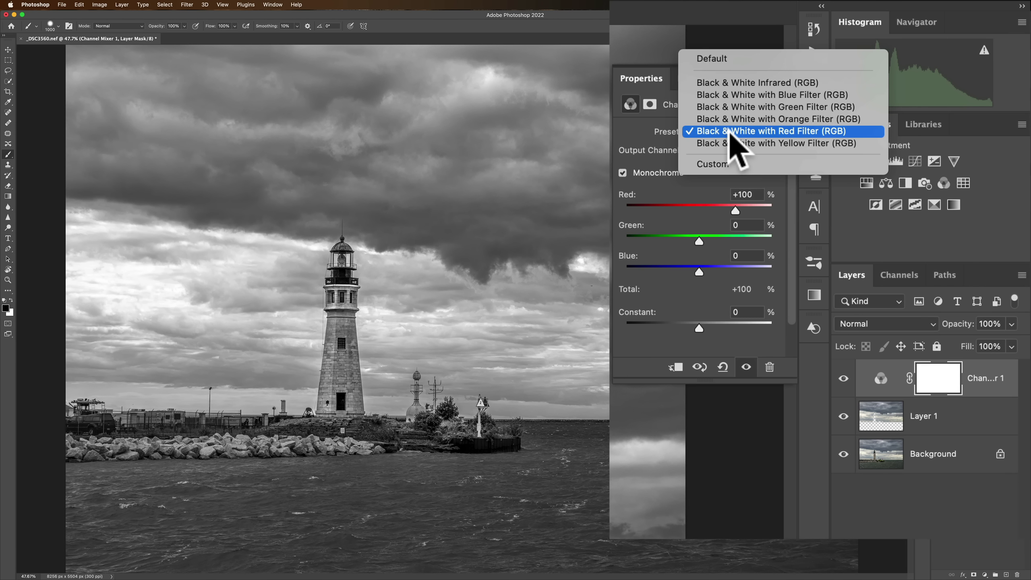
{"action": "left_click", "coordinate": [730, 143]}
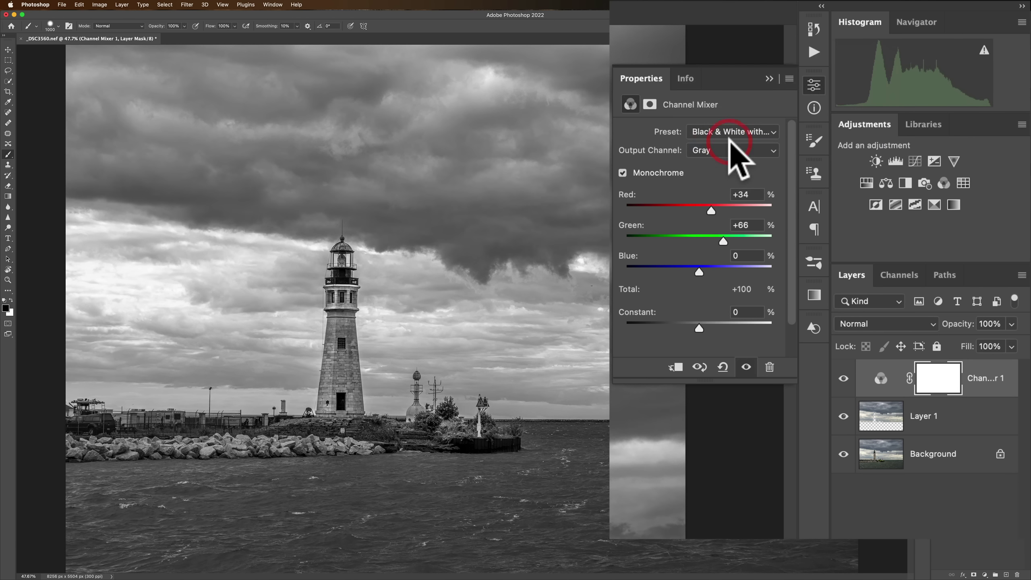
{"action": "left_click", "coordinate": [727, 134]}
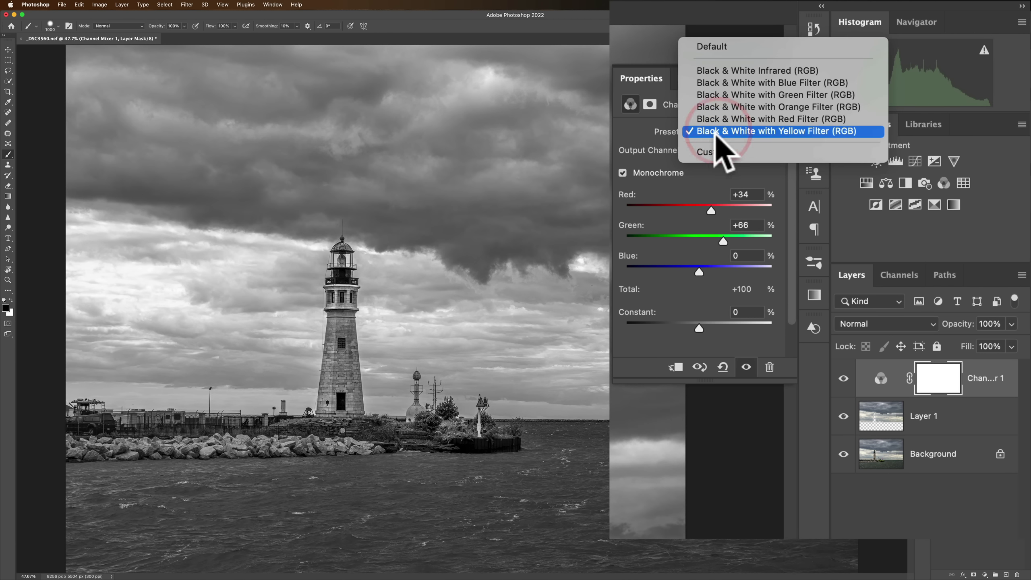
{"action": "left_click", "coordinate": [642, 135]}
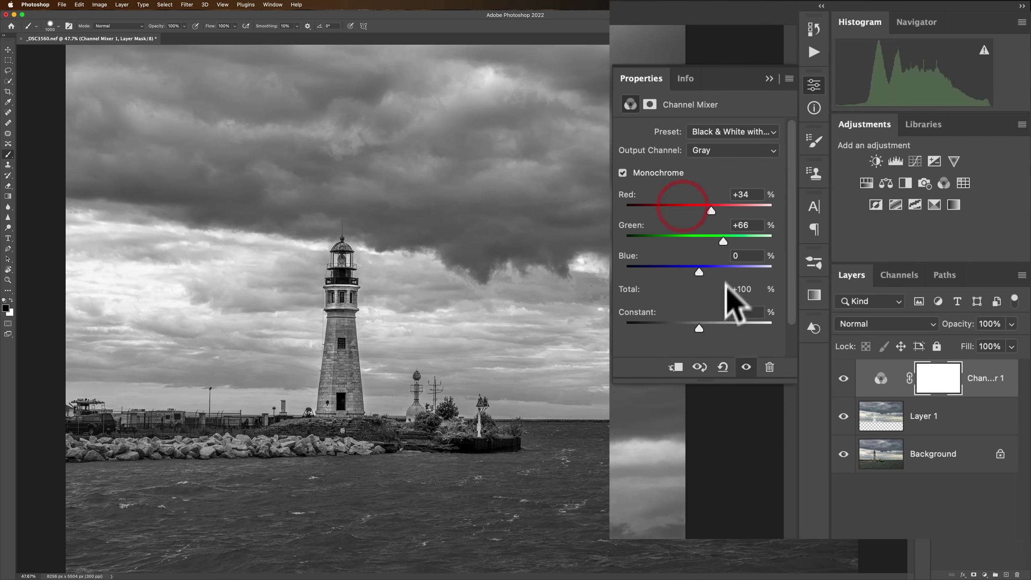
{"action": "left_click", "coordinate": [724, 368]}
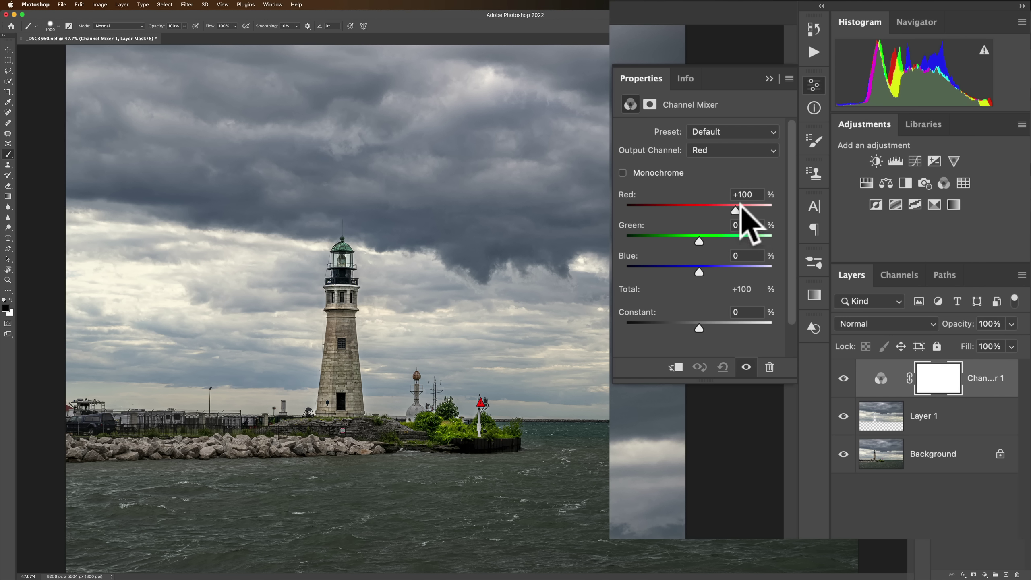
Step: Test reducing red in the Red channel and boosting Blue output to +126, resetting after each
{"action": "left_click_drag", "start_coordinate": [736, 210], "coordinate": [714, 272]}
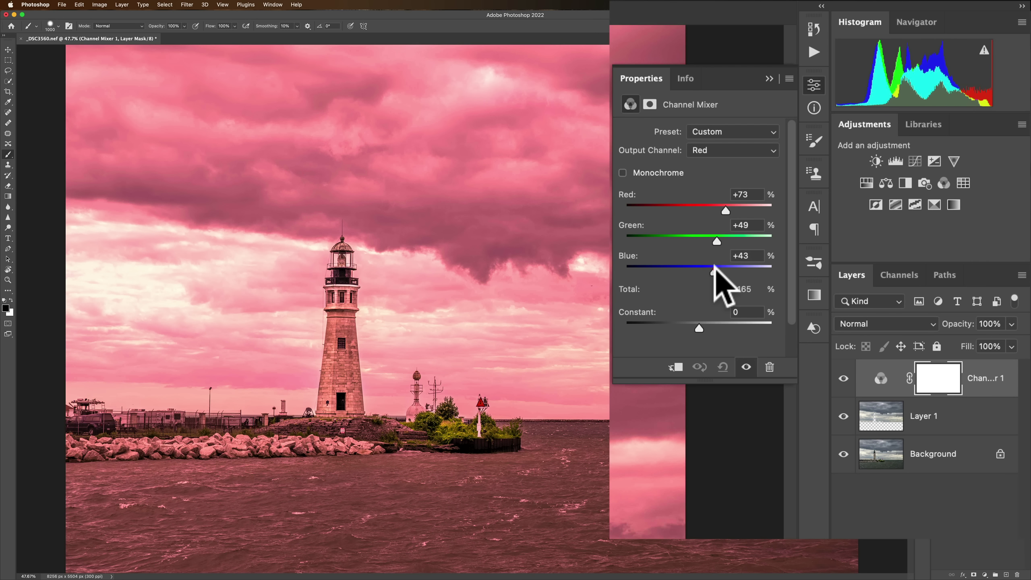
{"action": "left_click", "coordinate": [724, 367]}
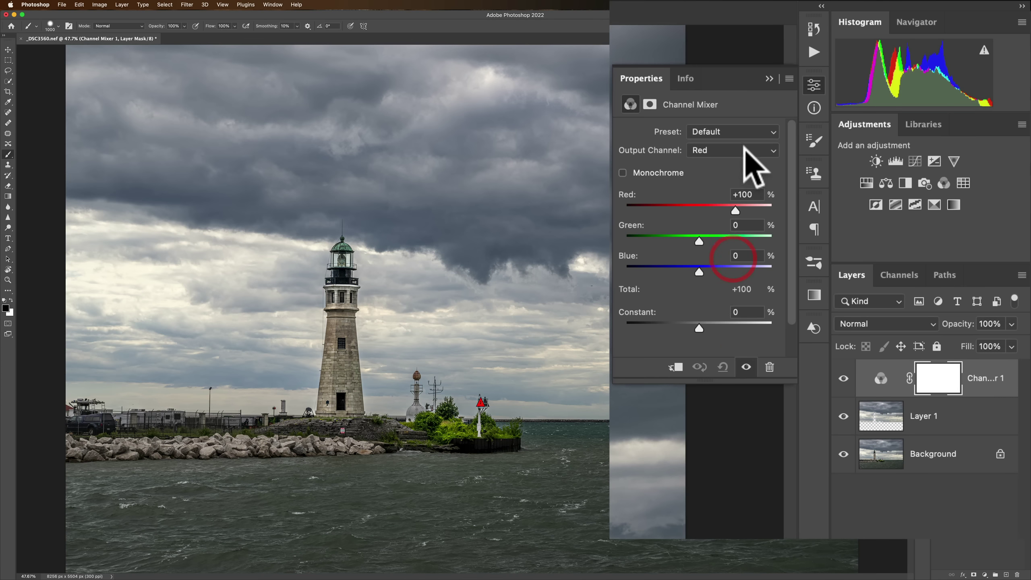
{"action": "left_click", "coordinate": [747, 151]}
{"action": "left_click", "coordinate": [749, 183]}
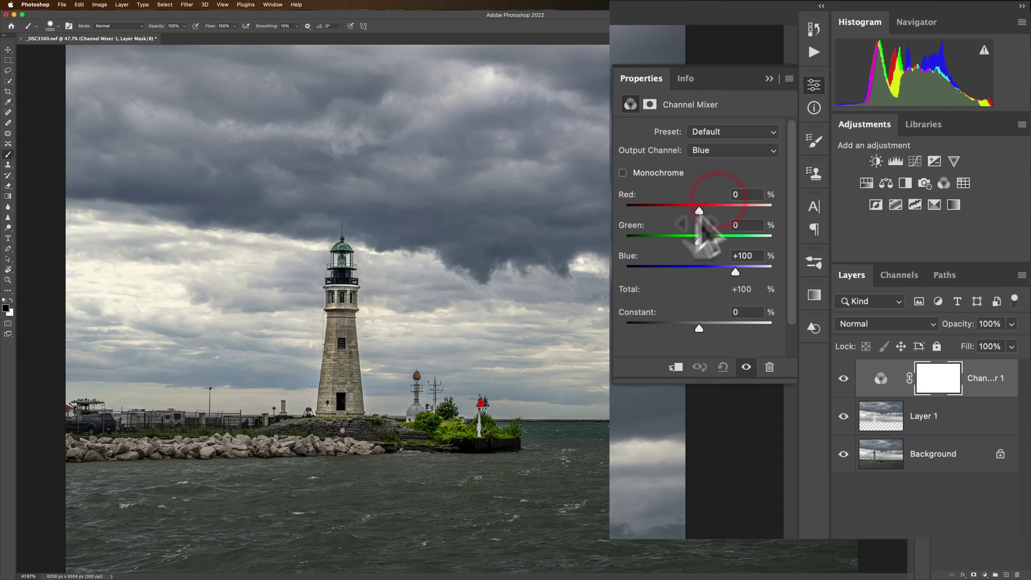
{"action": "mouse_move", "coordinate": [735, 272]}
{"action": "left_mouse_down"}
{"action": "mouse_move", "coordinate": [708, 281]}
{"action": "mouse_move", "coordinate": [760, 288]}
{"action": "mouse_move", "coordinate": [748, 288]}
{"action": "mouse_move", "coordinate": [739, 264]}
{"action": "left_mouse_up"}
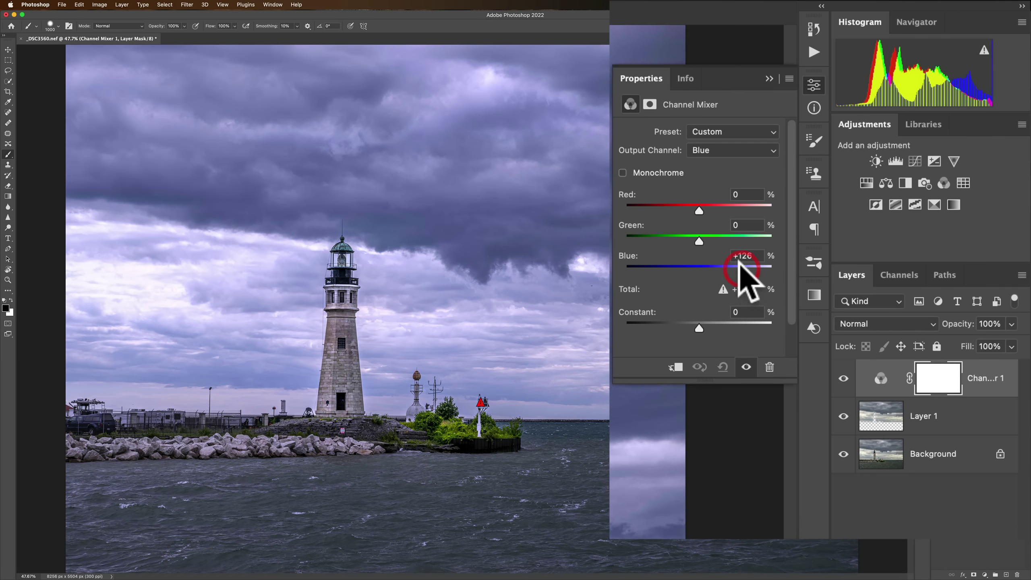
{"action": "left_click", "coordinate": [723, 367]}
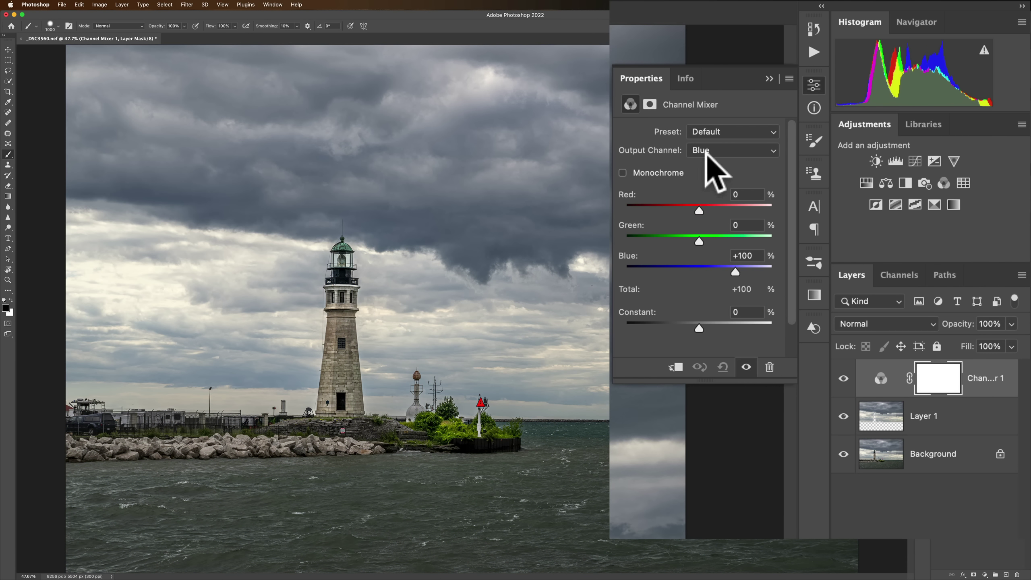
Step: Apply the Black & White with Red Filter preset, then delete the Channel Mixer layer
{"action": "left_click", "coordinate": [702, 127]}
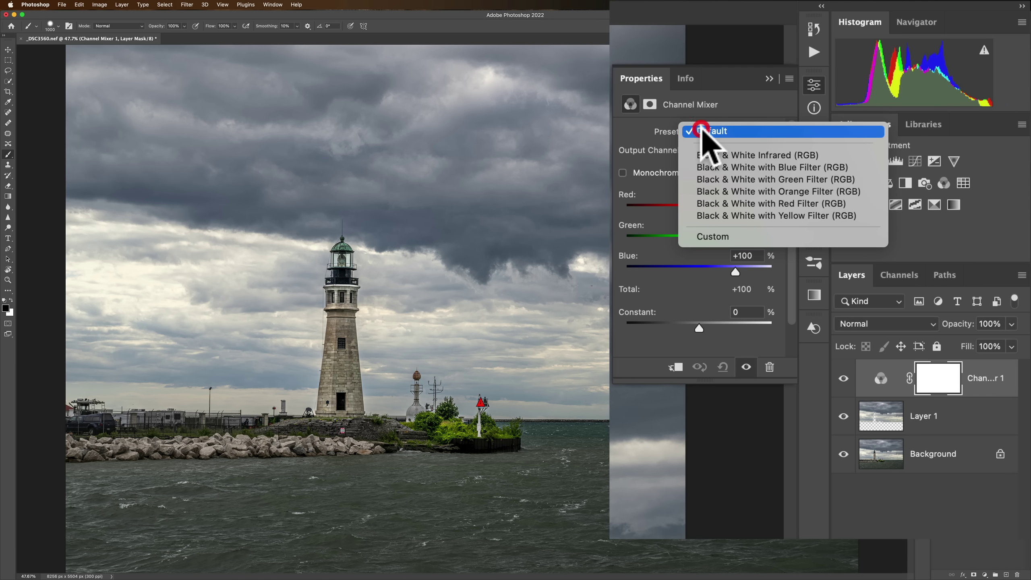
{"action": "left_click", "coordinate": [757, 205]}
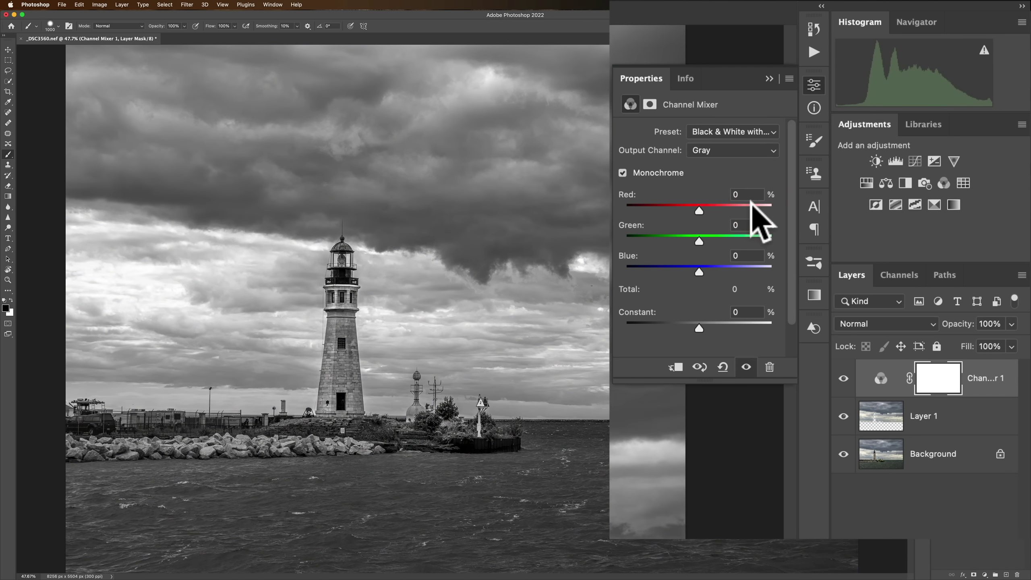
{"action": "left_click", "coordinate": [770, 367]}
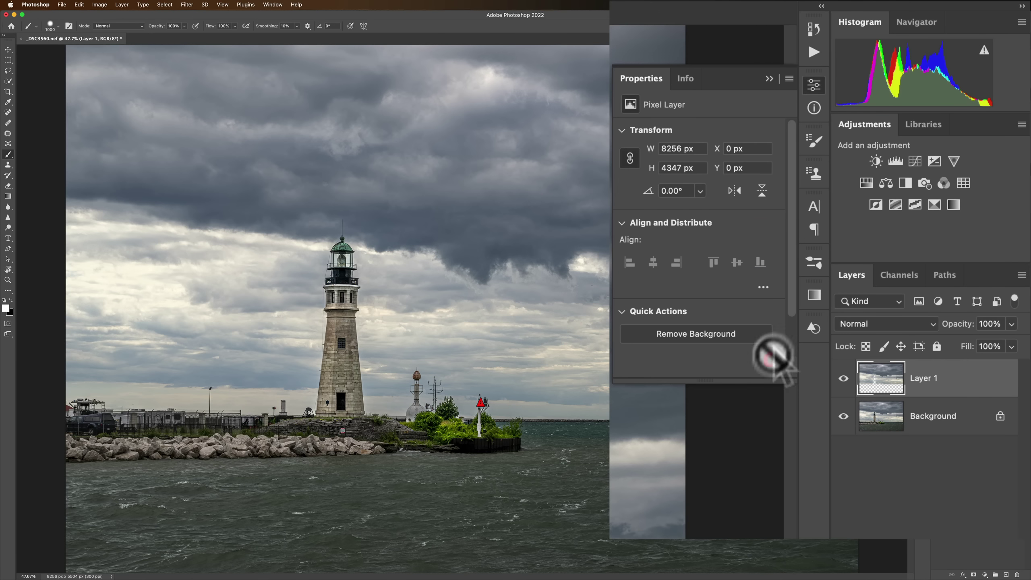
Step: Add a Color Lookup layer using the EdgyAmber.3DL 3DLUT file
{"action": "left_click", "coordinate": [770, 79]}
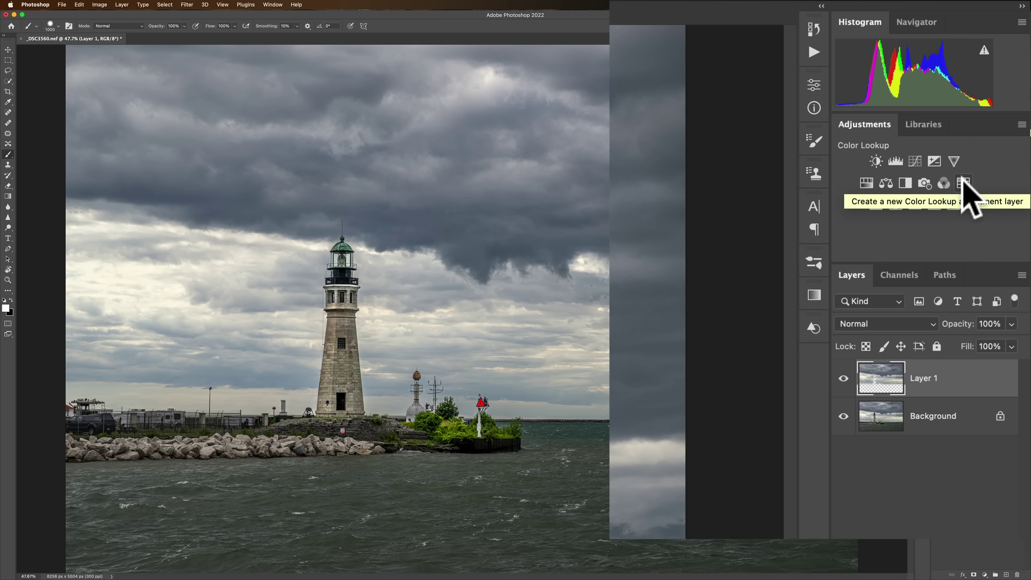
{"action": "left_click", "coordinate": [965, 184]}
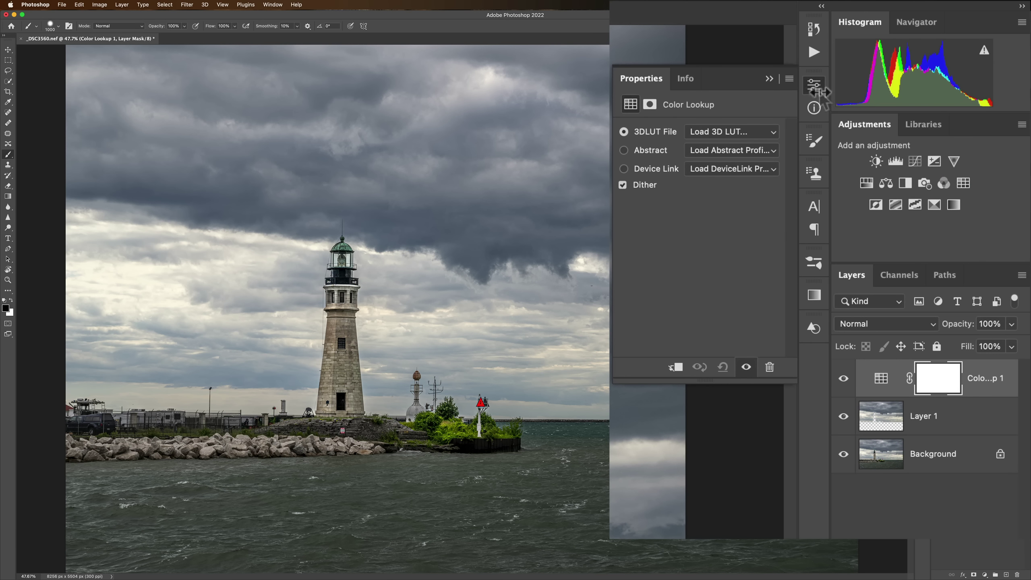
{"action": "left_click", "coordinate": [769, 131]}
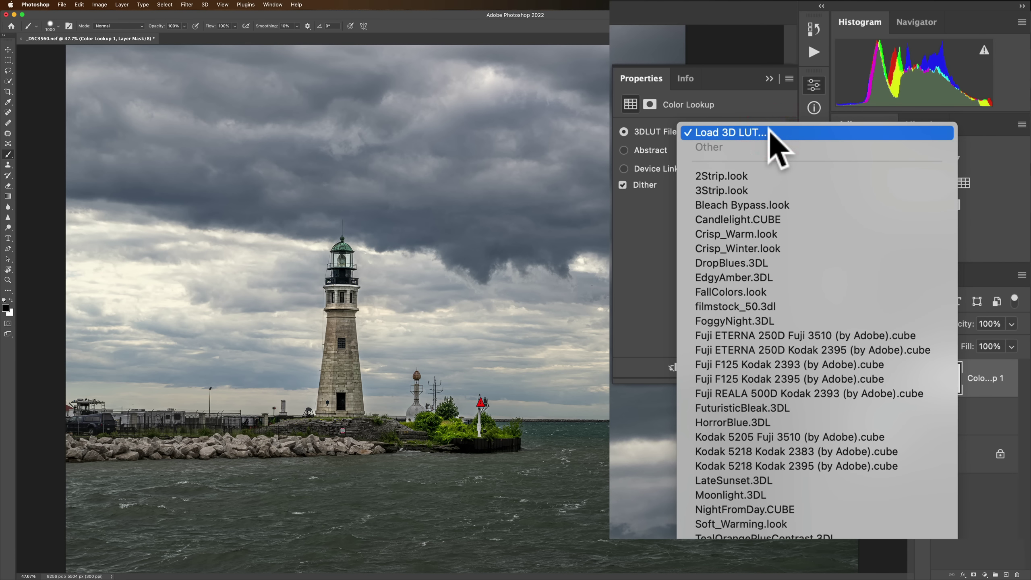
{"action": "left_click", "coordinate": [742, 276]}
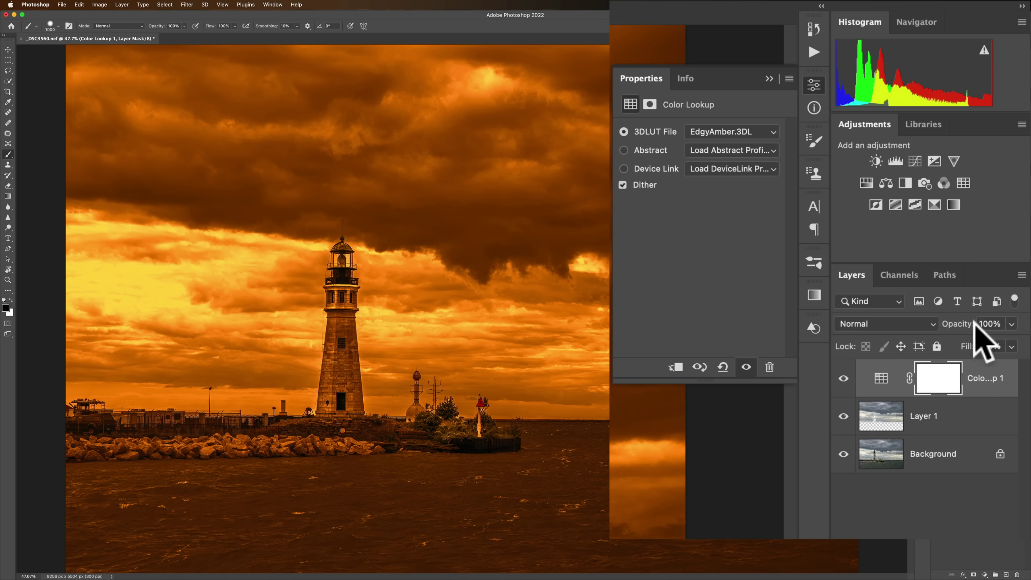
Step: Trial the layer opacity at 21% and swap the 3DLUT to FallColors.look
{"action": "left_click", "coordinate": [1010, 324]}
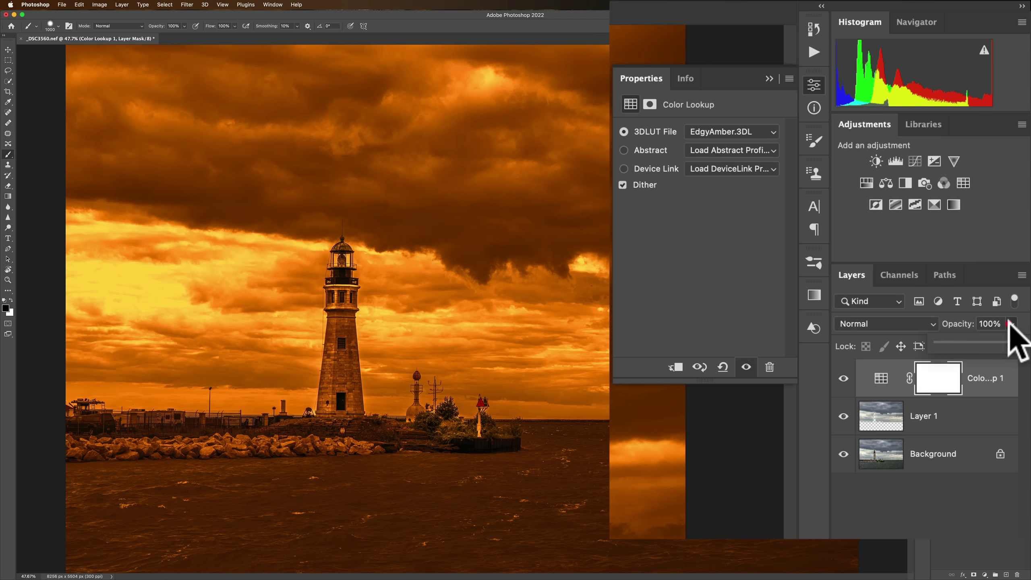
{"action": "mouse_move", "coordinate": [1010, 342]}
{"action": "left_mouse_down"}
{"action": "mouse_move", "coordinate": [950, 344]}
{"action": "mouse_move", "coordinate": [1029, 344]}
{"action": "left_mouse_up"}
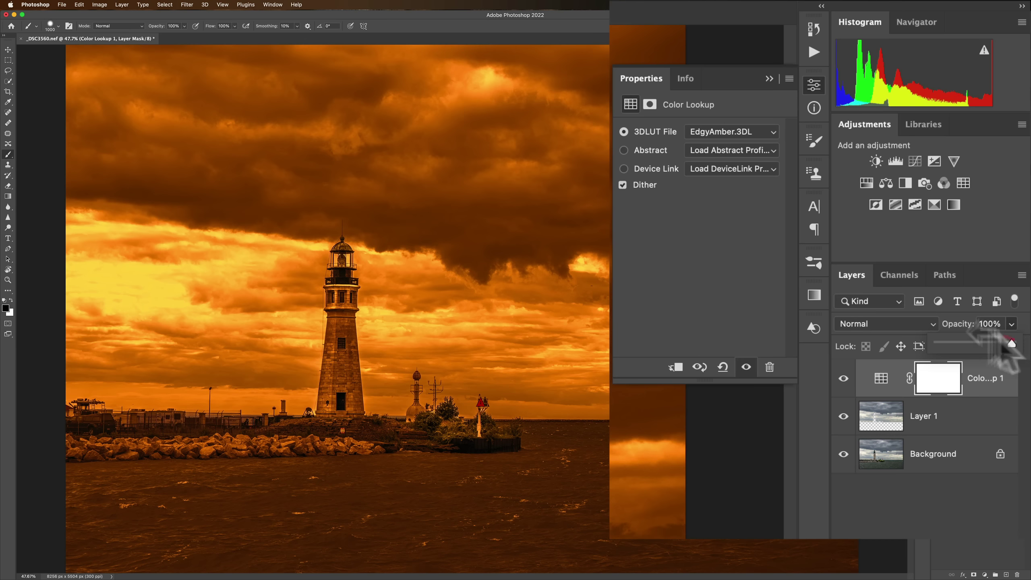
{"action": "left_click", "coordinate": [772, 132]}
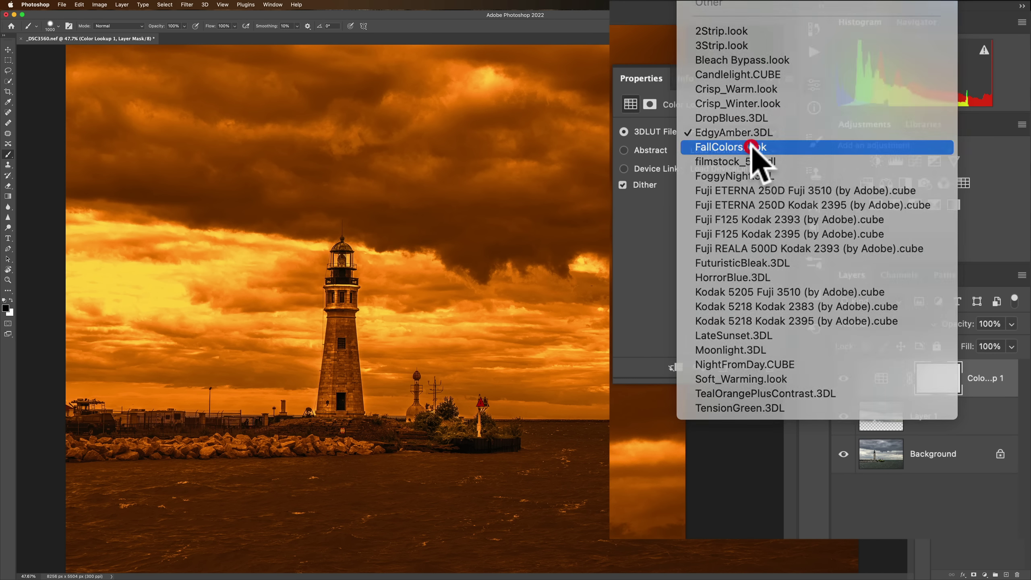
{"action": "left_click", "coordinate": [752, 146]}
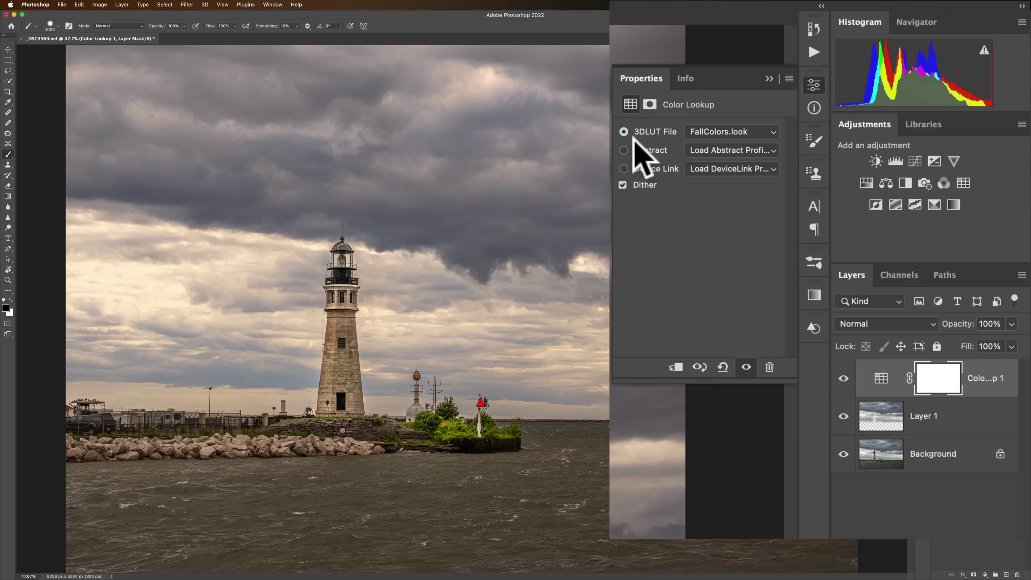
Step: Try the Abstract Black & White, Blue Tone and Lightness Decrease looks on the photo
{"action": "left_click", "coordinate": [727, 152]}
{"action": "left_click", "coordinate": [741, 195]}
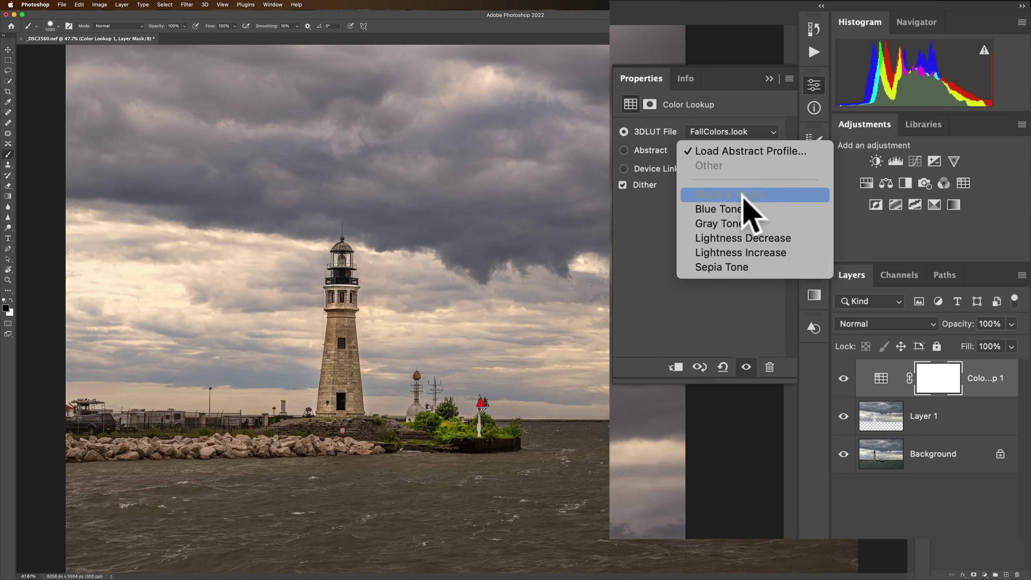
{"action": "left_click", "coordinate": [737, 150]}
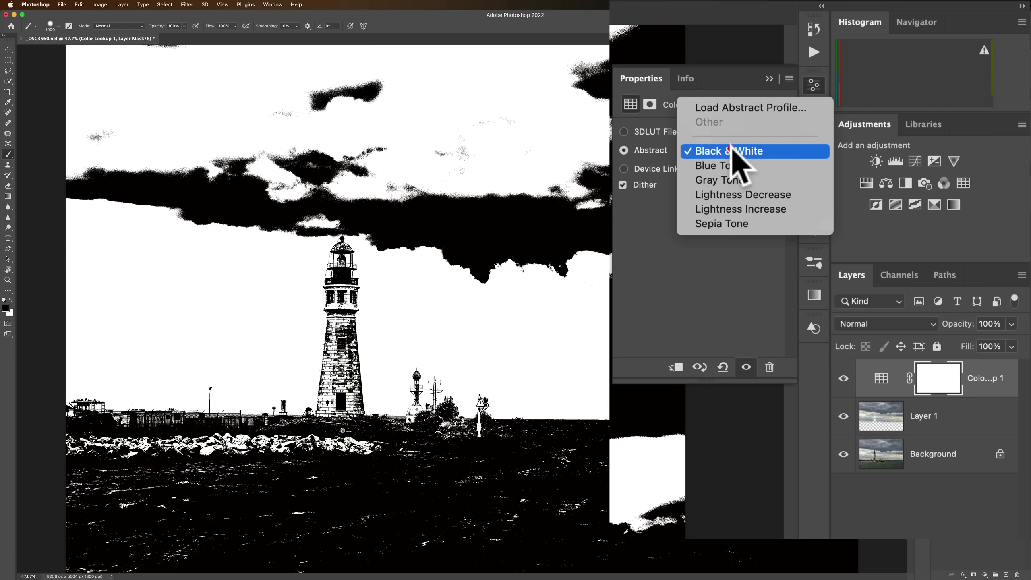
{"action": "left_click", "coordinate": [729, 163]}
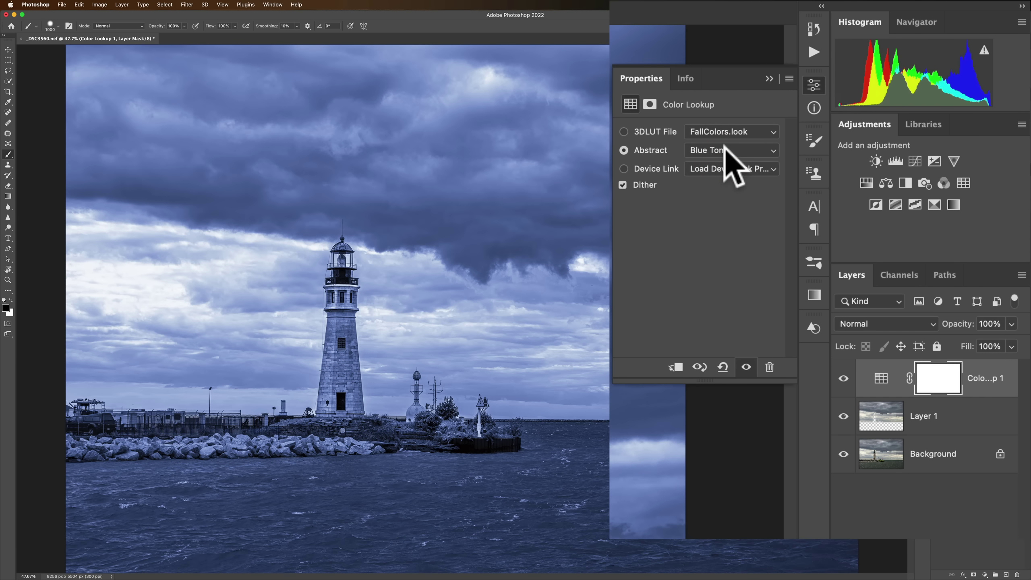
{"action": "left_click", "coordinate": [728, 153]}
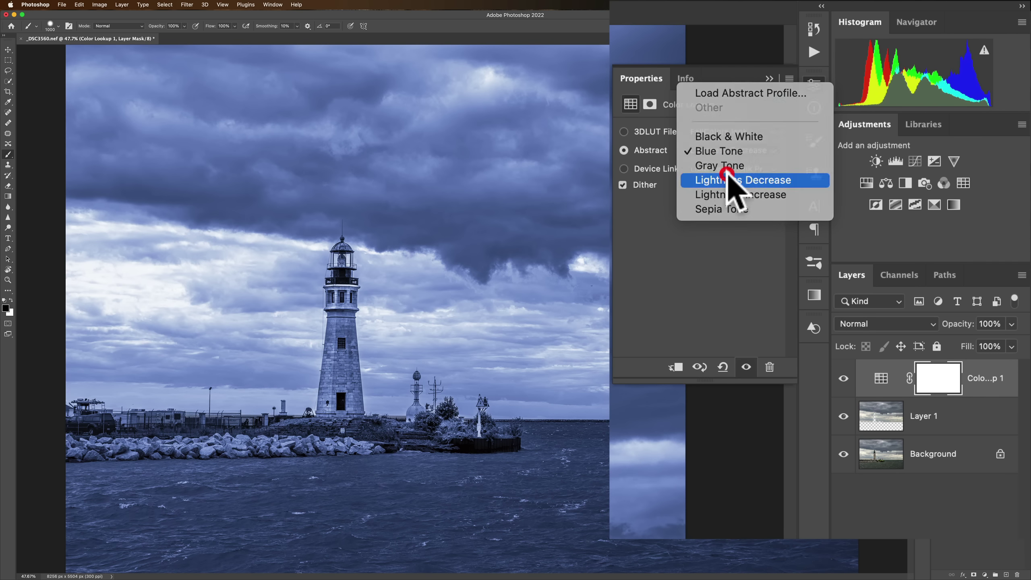
{"action": "left_click", "coordinate": [728, 178]}
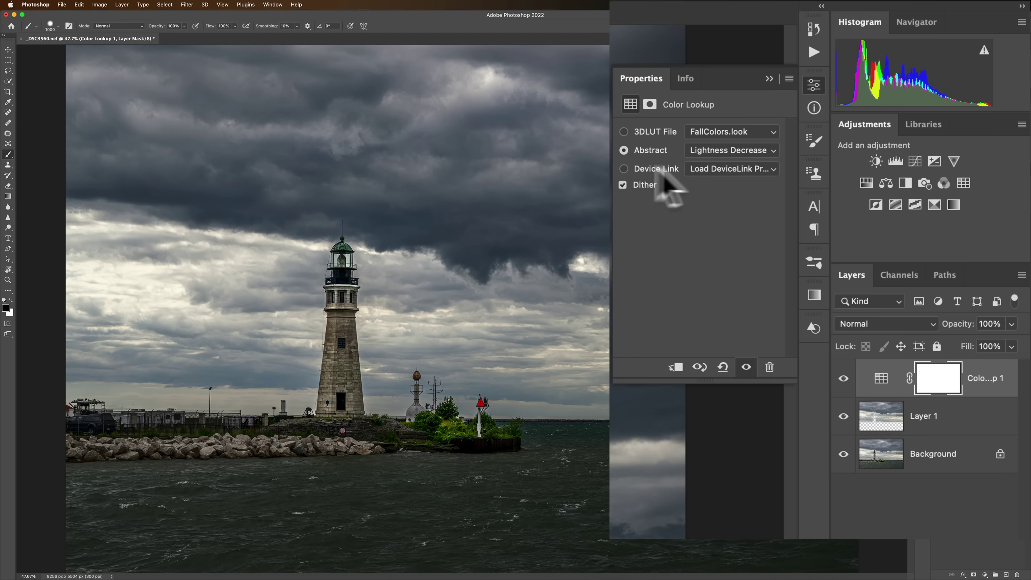
Step: Browse the Device Link profiles without choosing one, then delete the Color Lookup layer
{"action": "left_click", "coordinate": [727, 170]}
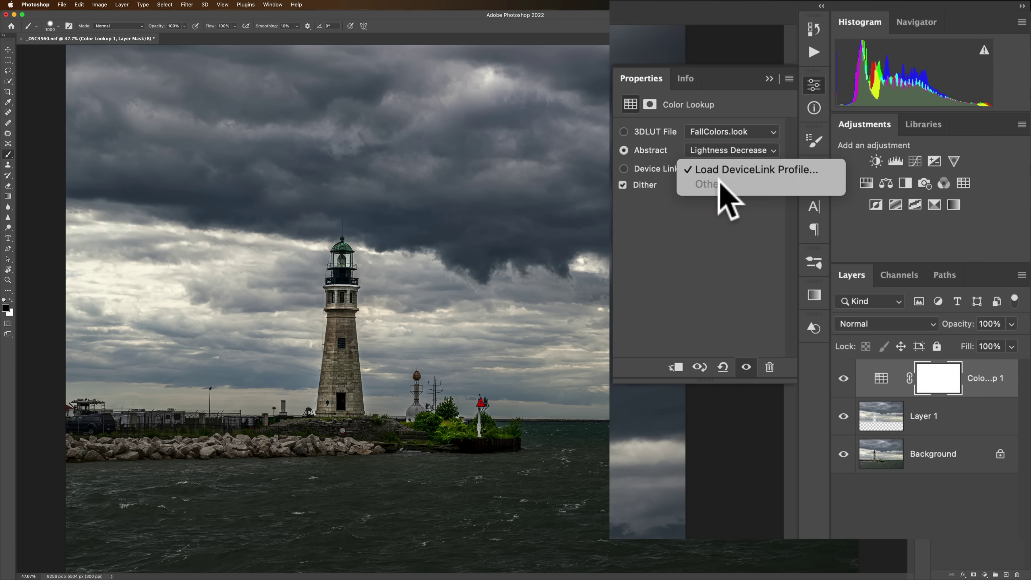
{"action": "left_click", "coordinate": [712, 235]}
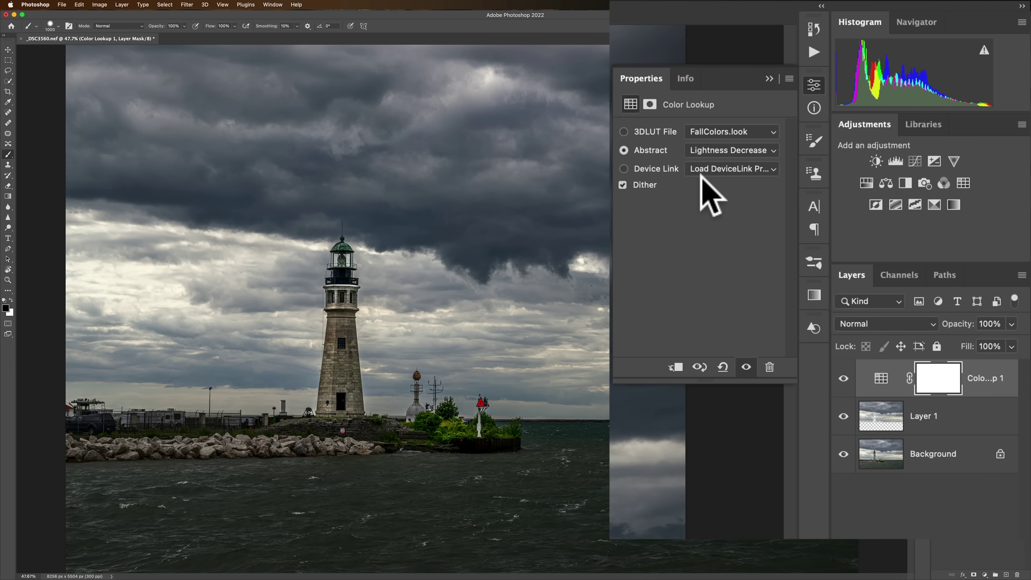
{"action": "left_click", "coordinate": [770, 367]}
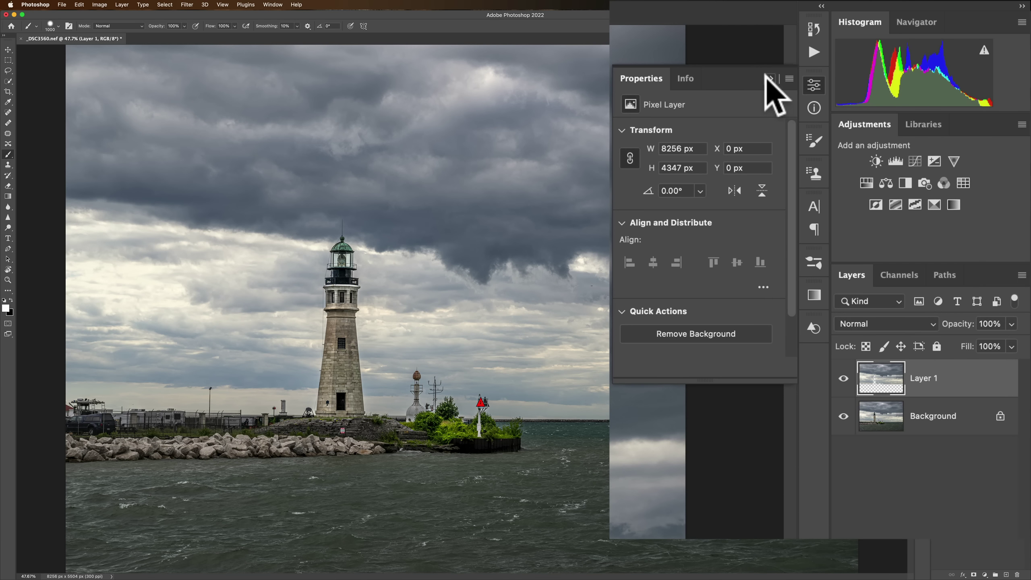
{"action": "left_click", "coordinate": [769, 78]}
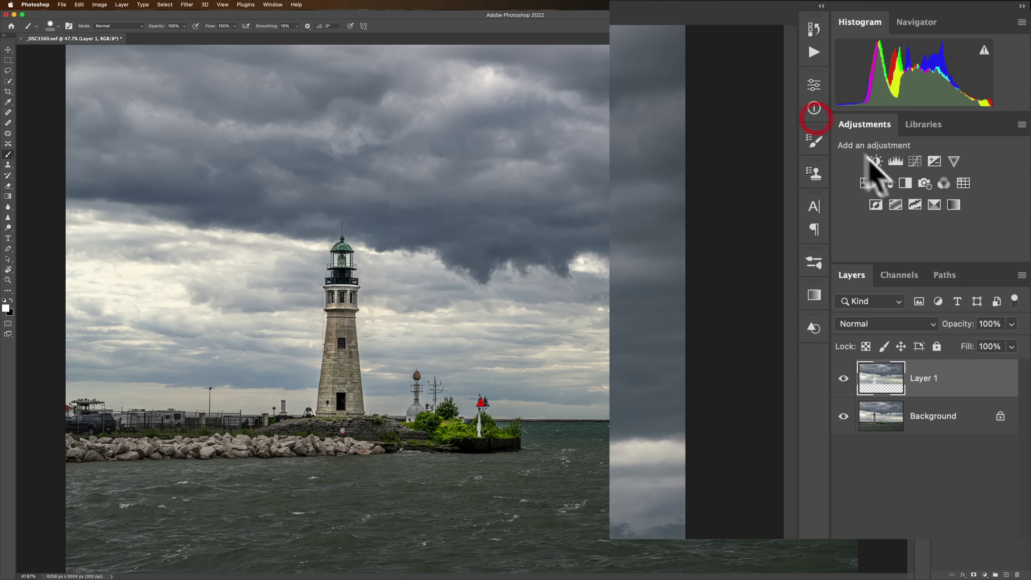
{"action": "left_click", "coordinate": [875, 205]}
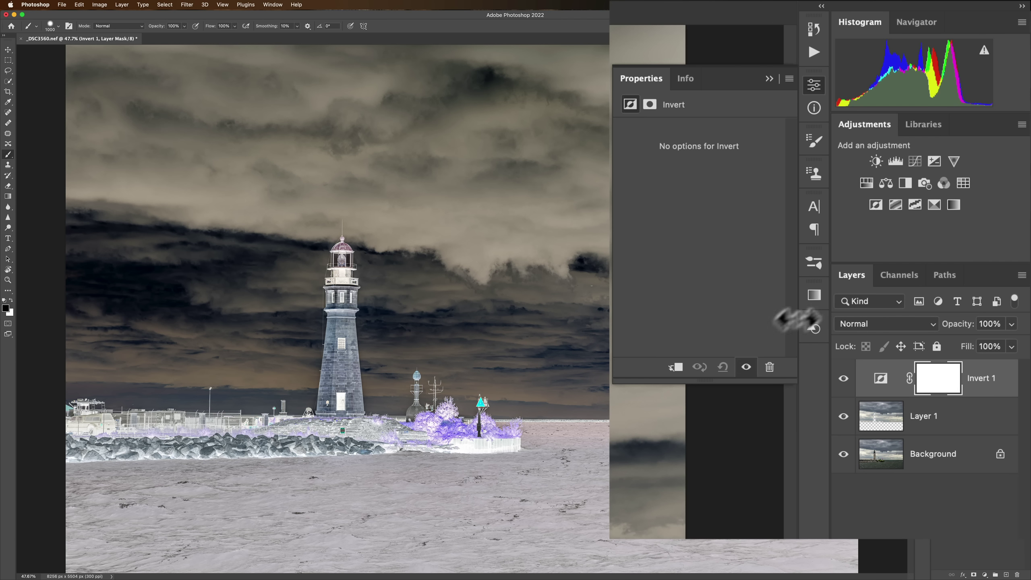
{"action": "left_click", "coordinate": [677, 368]}
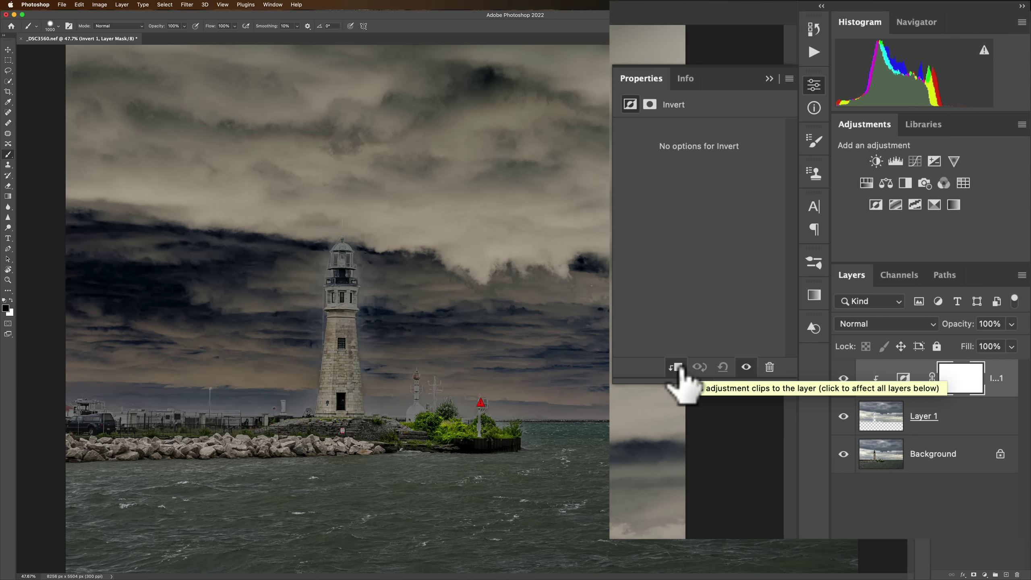
{"action": "left_click", "coordinate": [677, 368]}
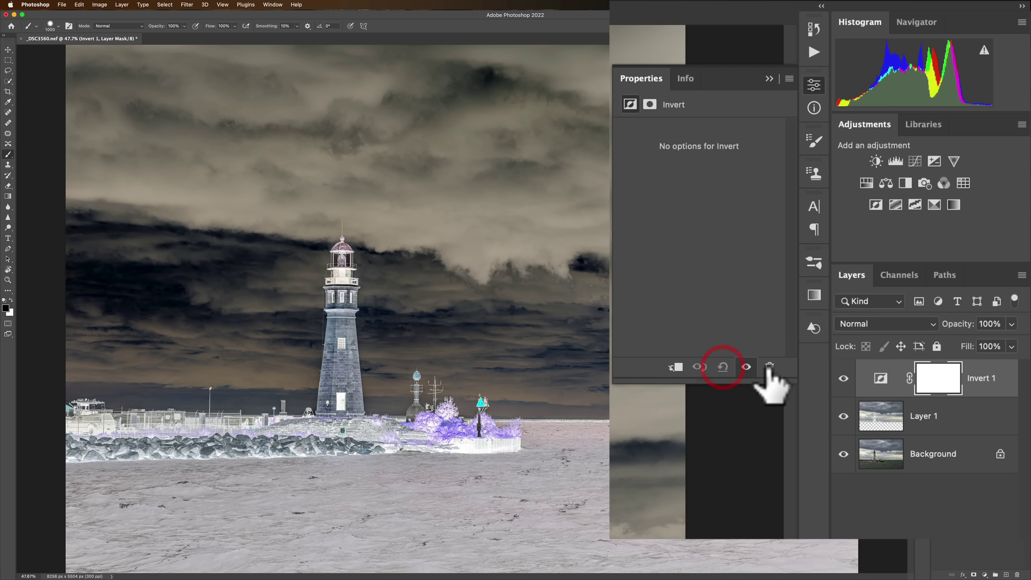
{"action": "left_click", "coordinate": [770, 368]}
{"action": "left_click", "coordinate": [770, 78]}
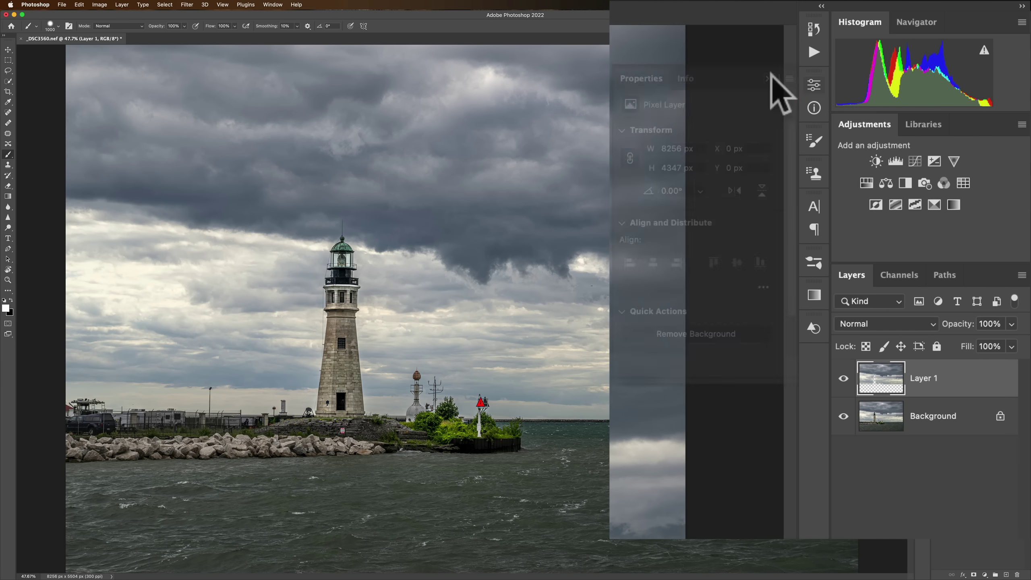
{"action": "left_click", "coordinate": [895, 204]}
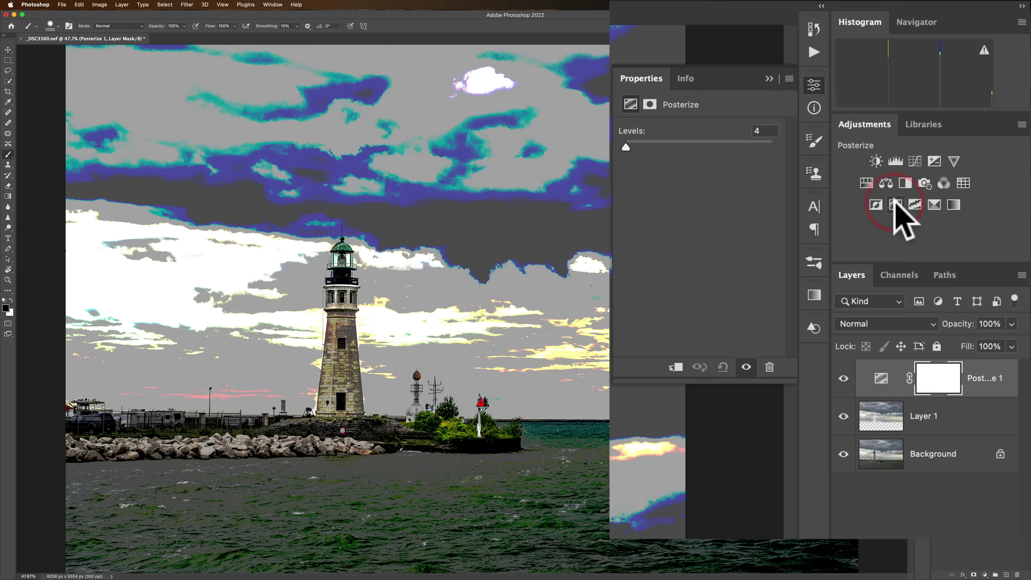
{"action": "left_click", "coordinate": [684, 144]}
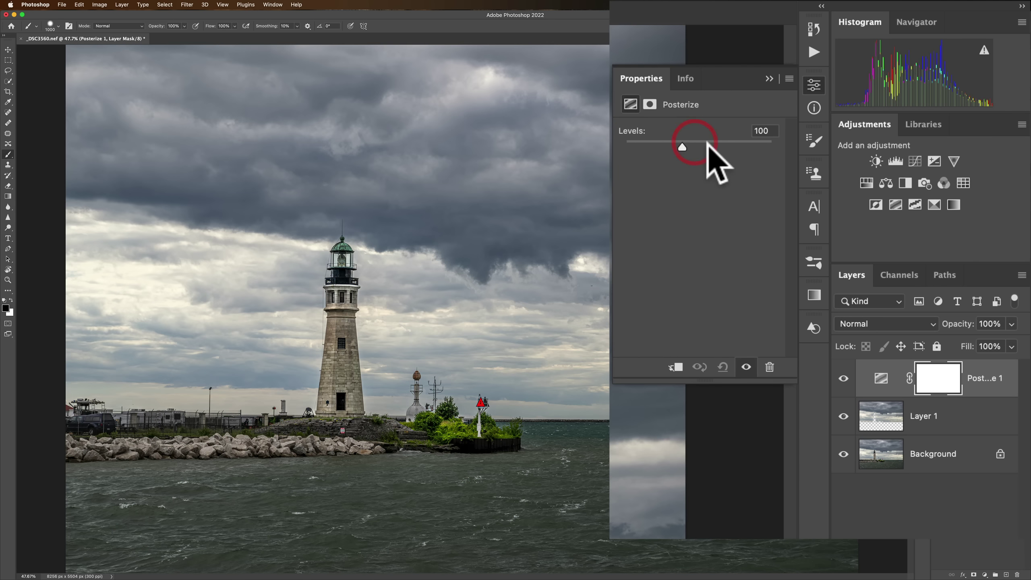
{"action": "left_click_drag", "start_coordinate": [682, 146], "coordinate": [625, 147]}
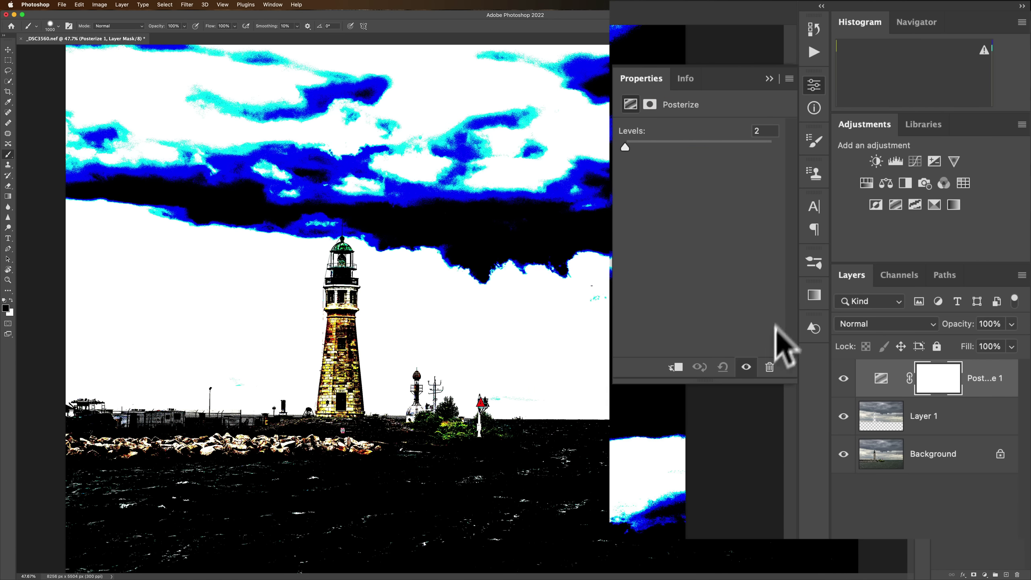
{"action": "left_click", "coordinate": [770, 367]}
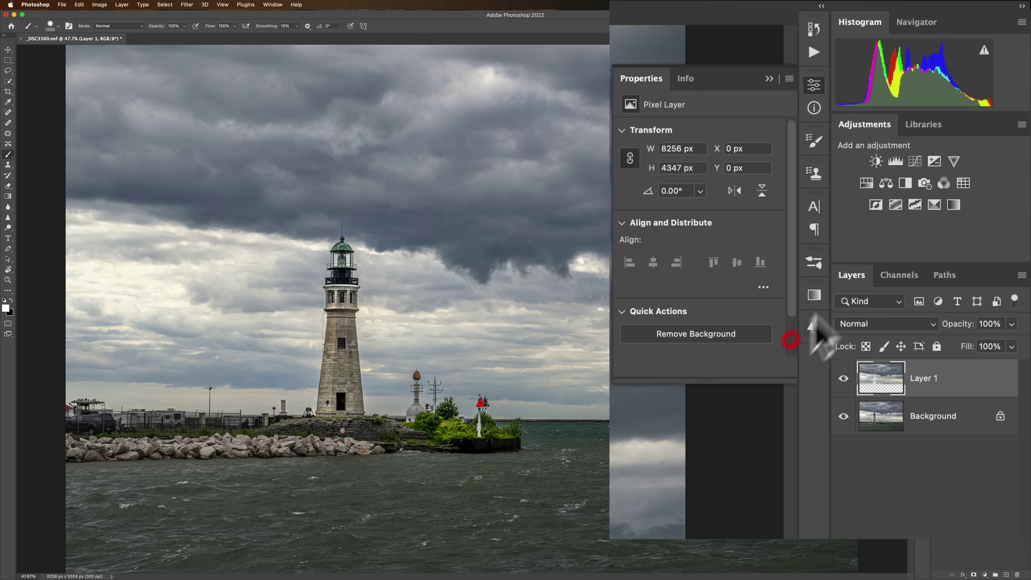
{"action": "left_click", "coordinate": [915, 205]}
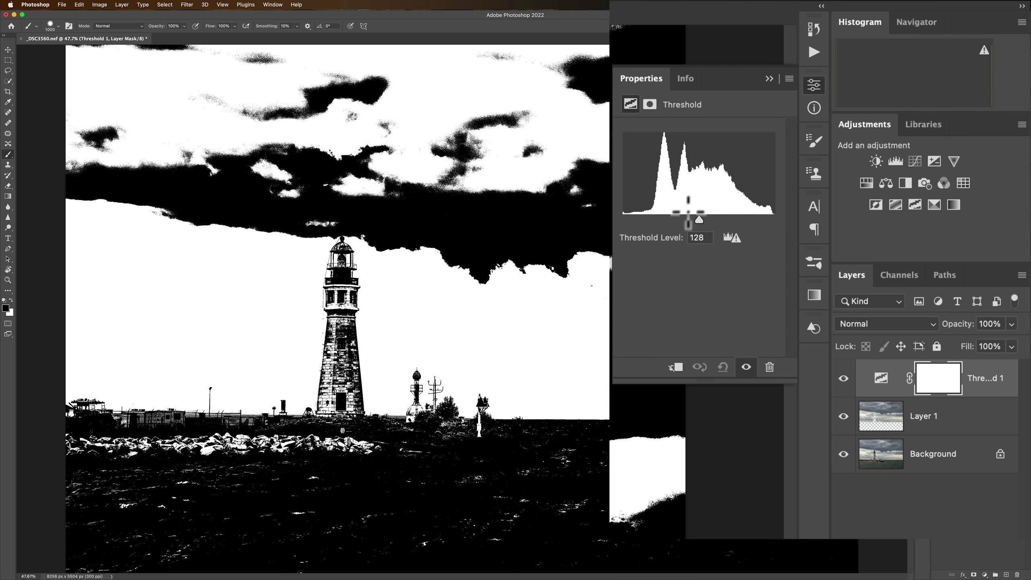
{"action": "left_click_drag", "start_coordinate": [699, 220], "coordinate": [708, 220]}
{"action": "mouse_move", "coordinate": [697, 219]}
{"action": "left_mouse_down"}
{"action": "mouse_move", "coordinate": [686, 220]}
{"action": "mouse_move", "coordinate": [698, 220]}
{"action": "left_mouse_up"}
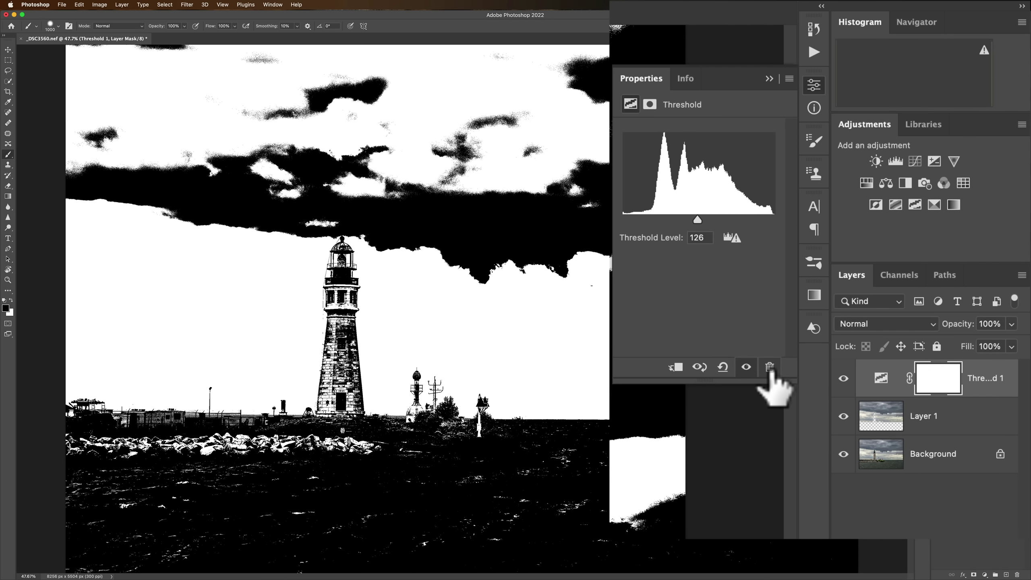
{"action": "left_click", "coordinate": [770, 368]}
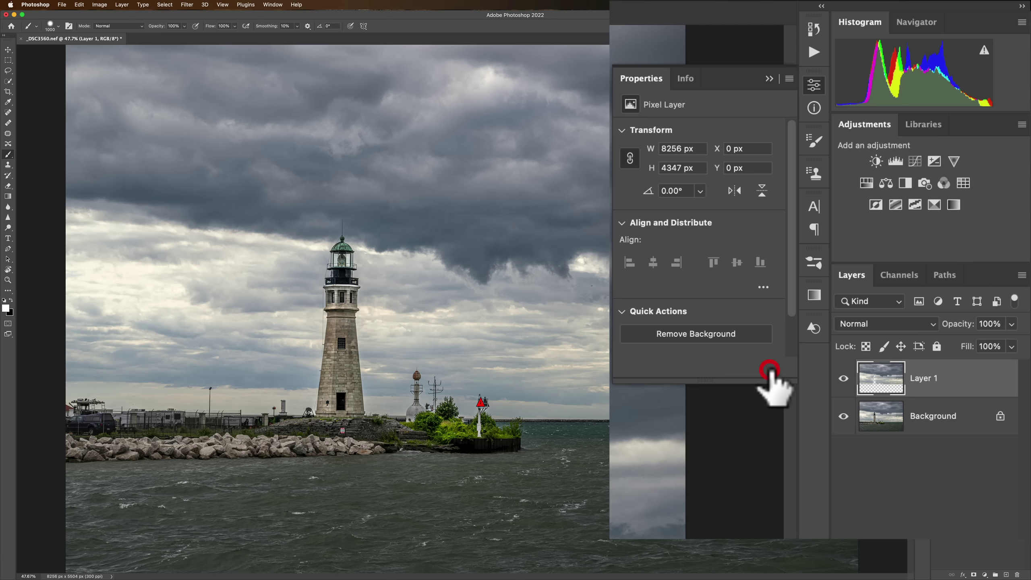
Step: Add a Selective Color layer on the Default preset and push cyan in the Reds to +95
{"action": "left_click", "coordinate": [934, 205]}
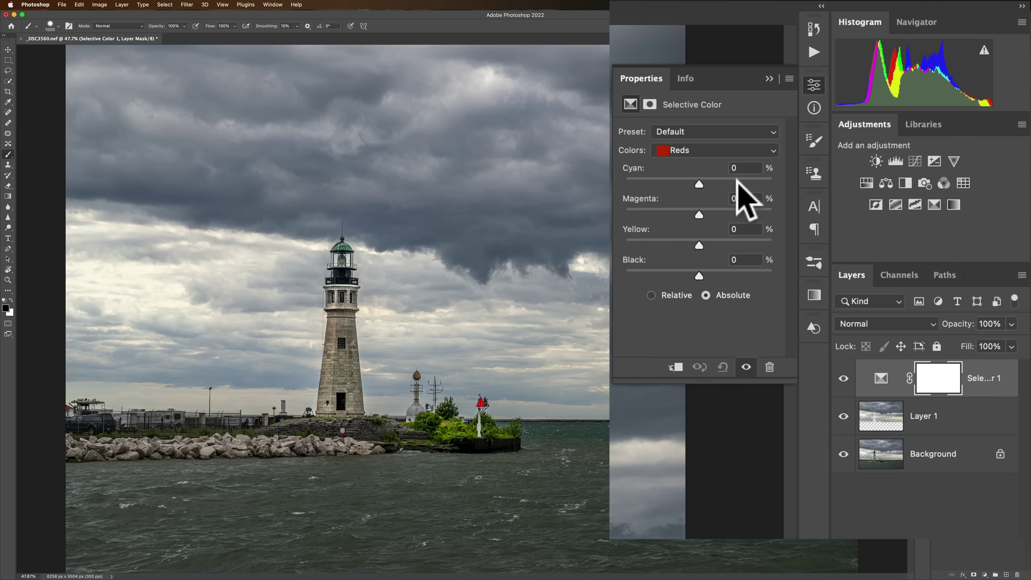
{"action": "left_click", "coordinate": [690, 132]}
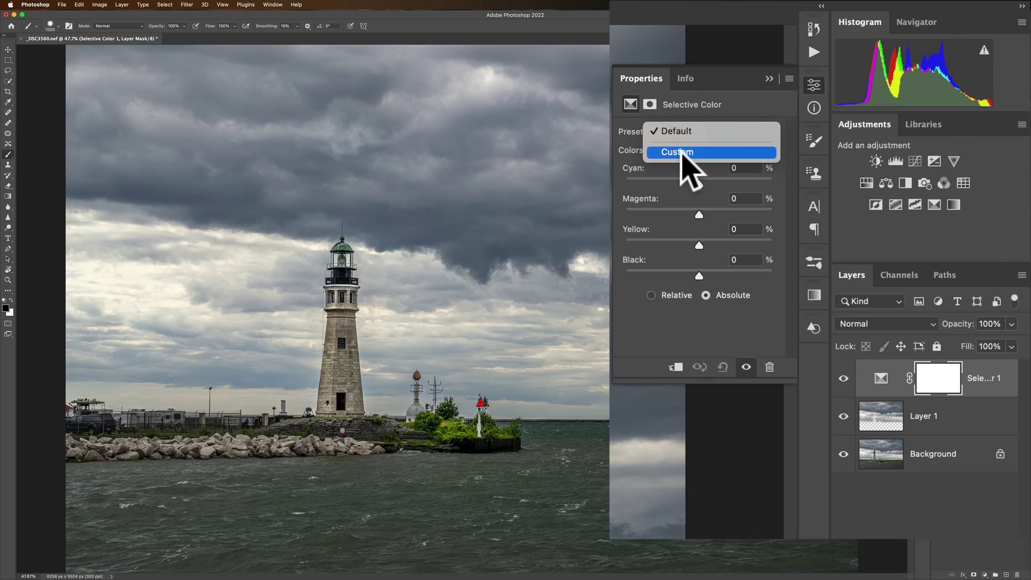
{"action": "left_click", "coordinate": [670, 203]}
{"action": "left_click", "coordinate": [686, 132]}
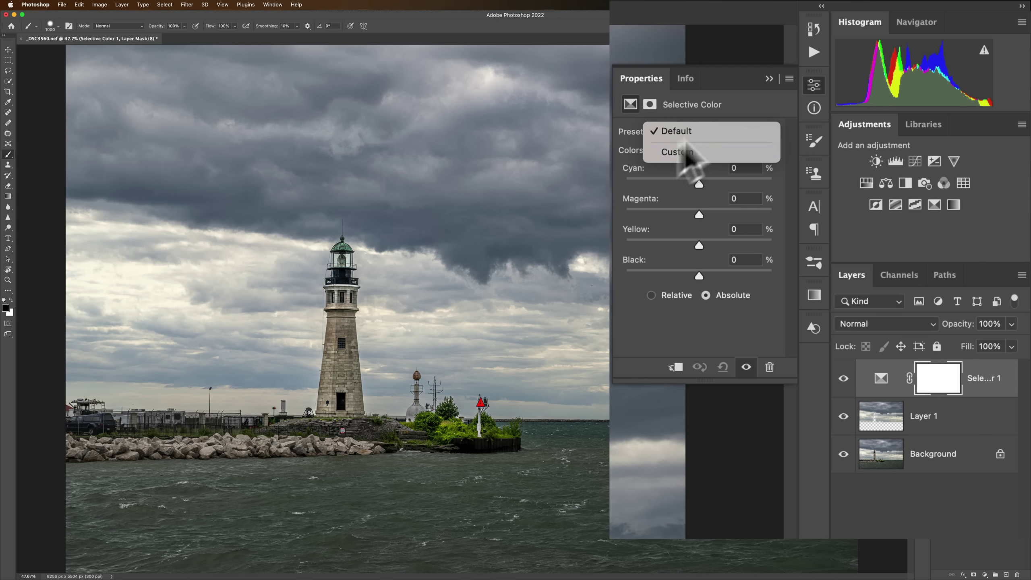
{"action": "left_click", "coordinate": [636, 180]}
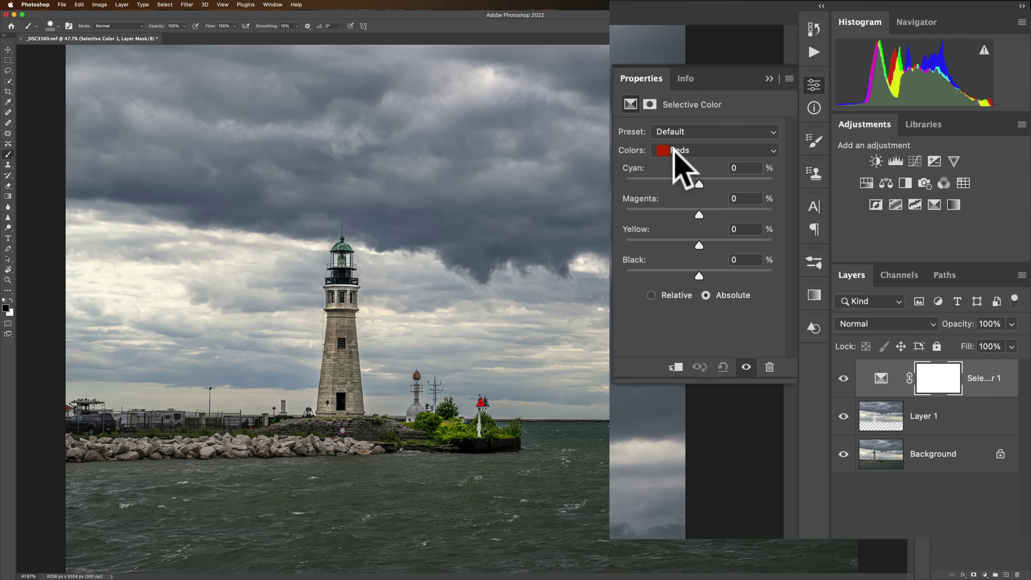
{"action": "mouse_move", "coordinate": [699, 184]}
{"action": "left_mouse_down"}
{"action": "mouse_move", "coordinate": [780, 186]}
{"action": "mouse_move", "coordinate": [698, 182]}
{"action": "mouse_move", "coordinate": [715, 183]}
{"action": "left_mouse_up"}
Step: In the Blues range, set cyan to about +72 and yellow to +55, using Relative mode
{"action": "left_click", "coordinate": [691, 151]}
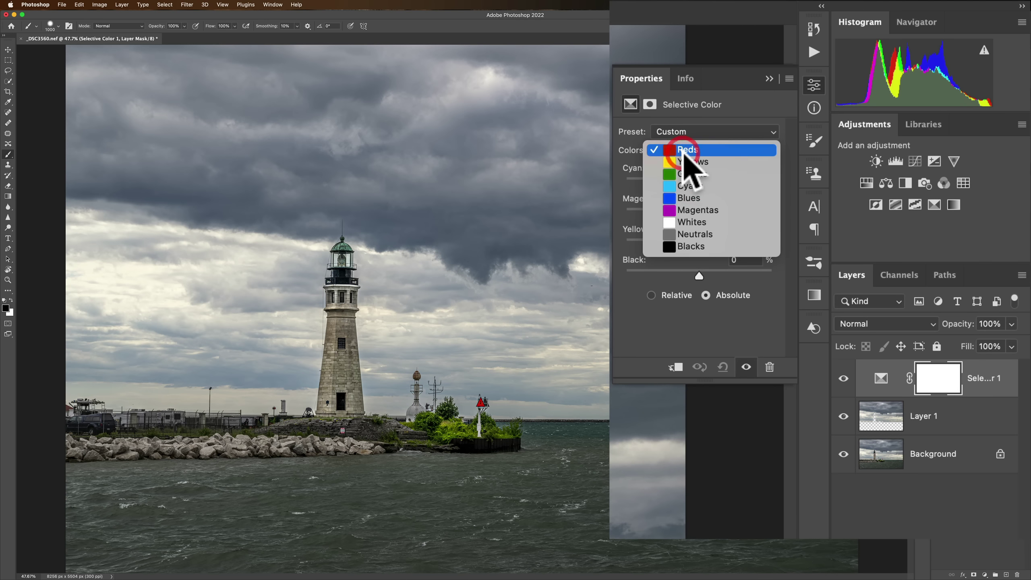
{"action": "left_click", "coordinate": [688, 198]}
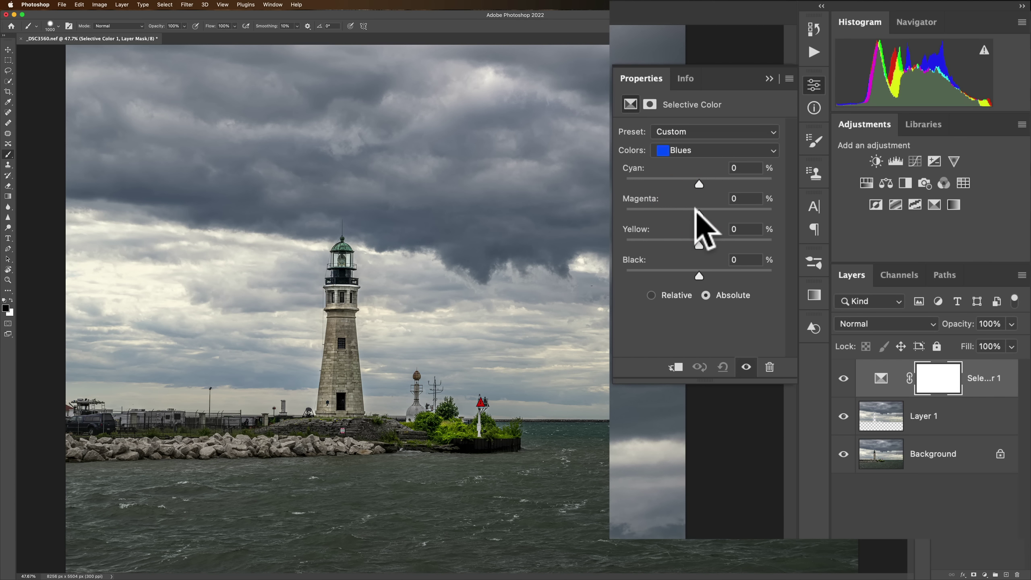
{"action": "left_click_drag", "start_coordinate": [700, 181], "coordinate": [763, 215]}
{"action": "left_click_drag", "start_coordinate": [700, 240], "coordinate": [656, 282]}
{"action": "left_click", "coordinate": [652, 295]}
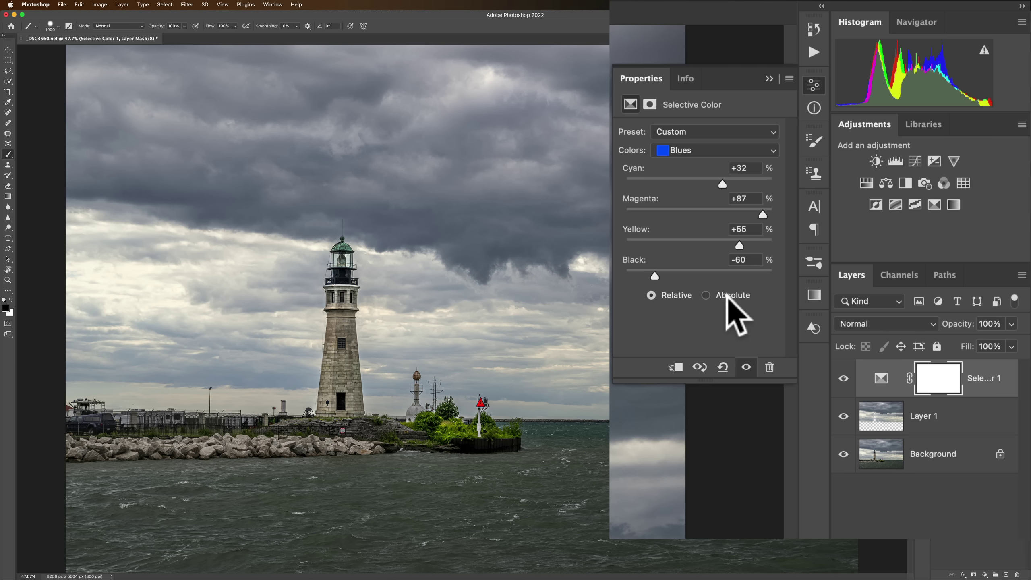
Step: Set Yellows cyan to +99 and yellow to +97, then delete the Selective Color layer
{"action": "left_click", "coordinate": [698, 151]}
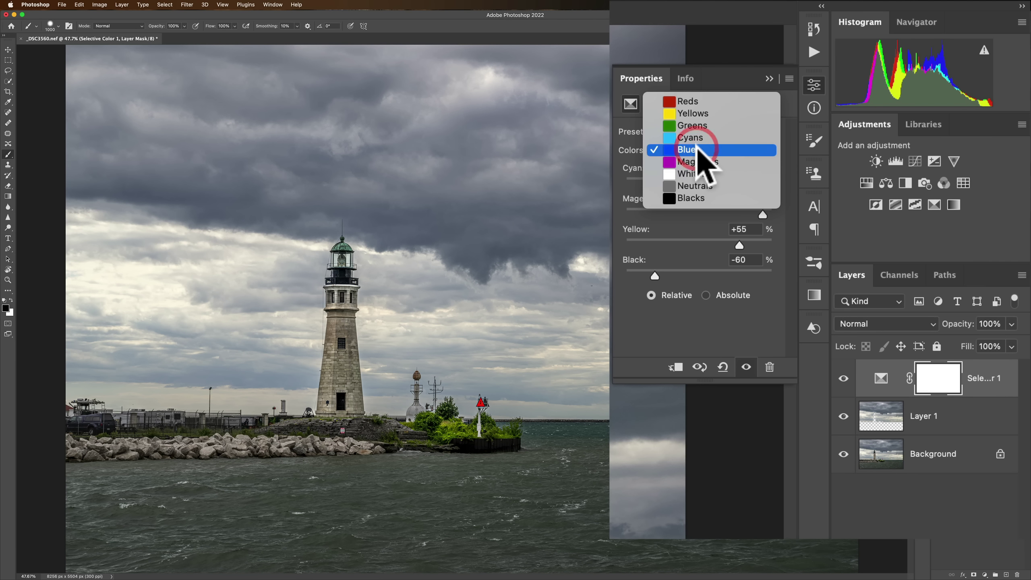
{"action": "left_click", "coordinate": [692, 114]}
{"action": "left_click_drag", "start_coordinate": [701, 182], "coordinate": [629, 222]}
{"action": "left_click_drag", "start_coordinate": [700, 246], "coordinate": [770, 247]}
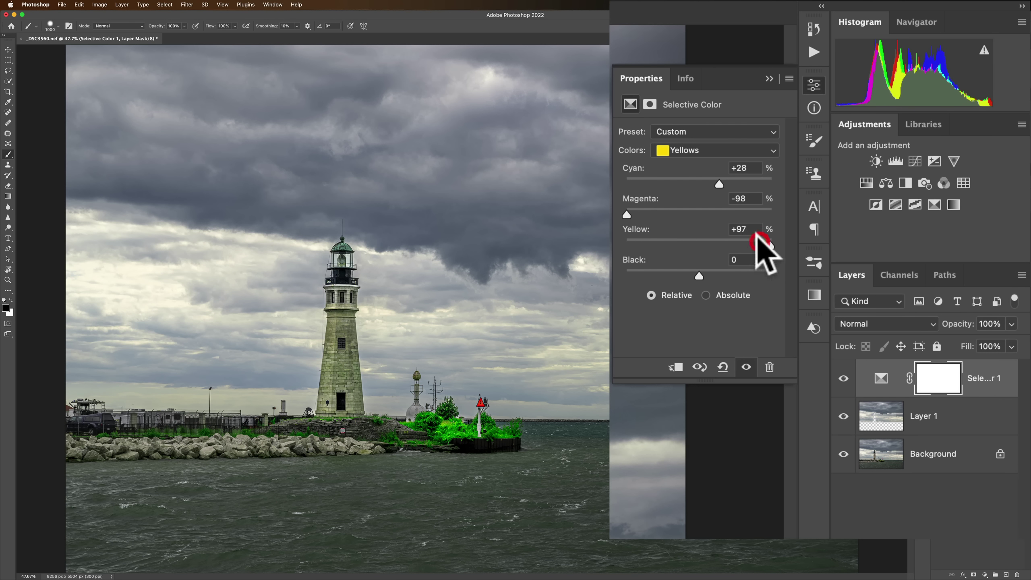
{"action": "left_click", "coordinate": [770, 368]}
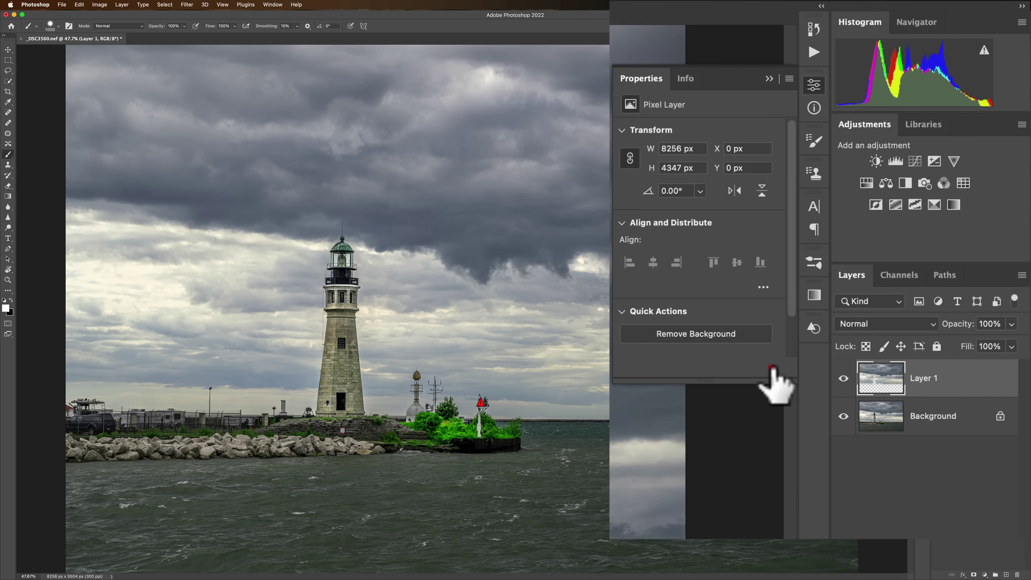
Step: Add a Gradient Map layer using a cyan-to-blue Blues preset, lowered to 12% opacity
{"action": "left_click", "coordinate": [769, 78]}
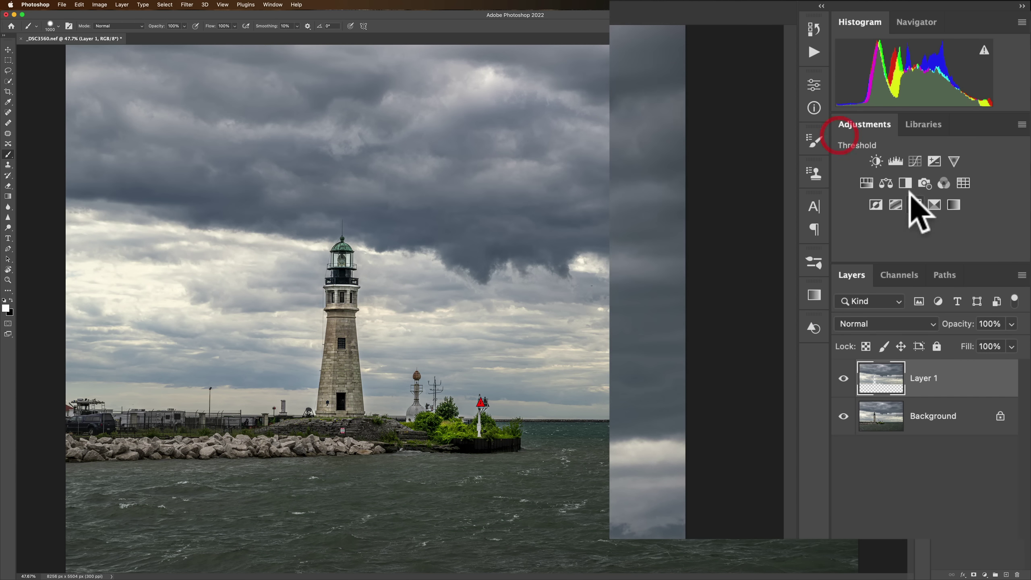
{"action": "left_click", "coordinate": [954, 204]}
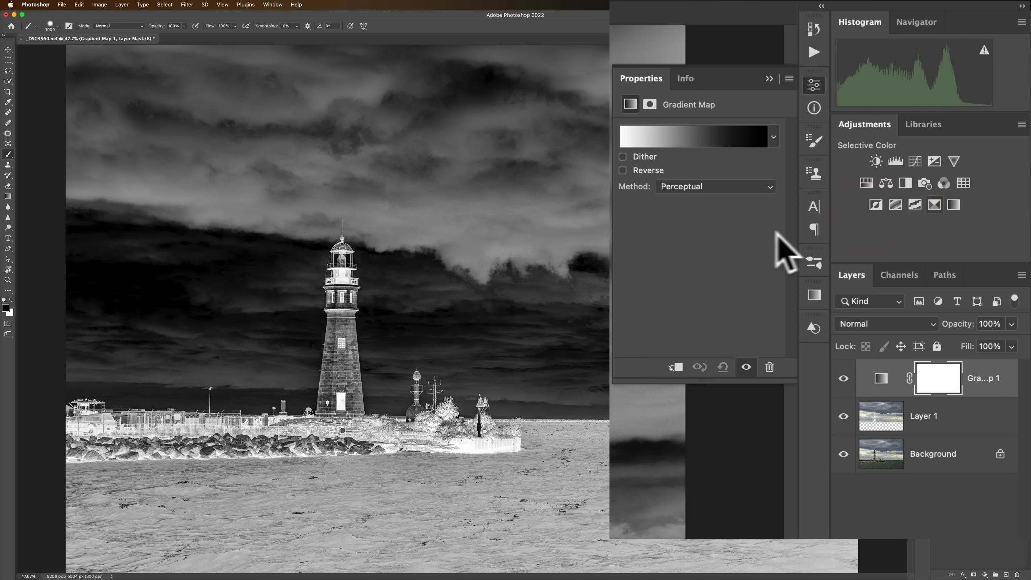
{"action": "left_click", "coordinate": [774, 138]}
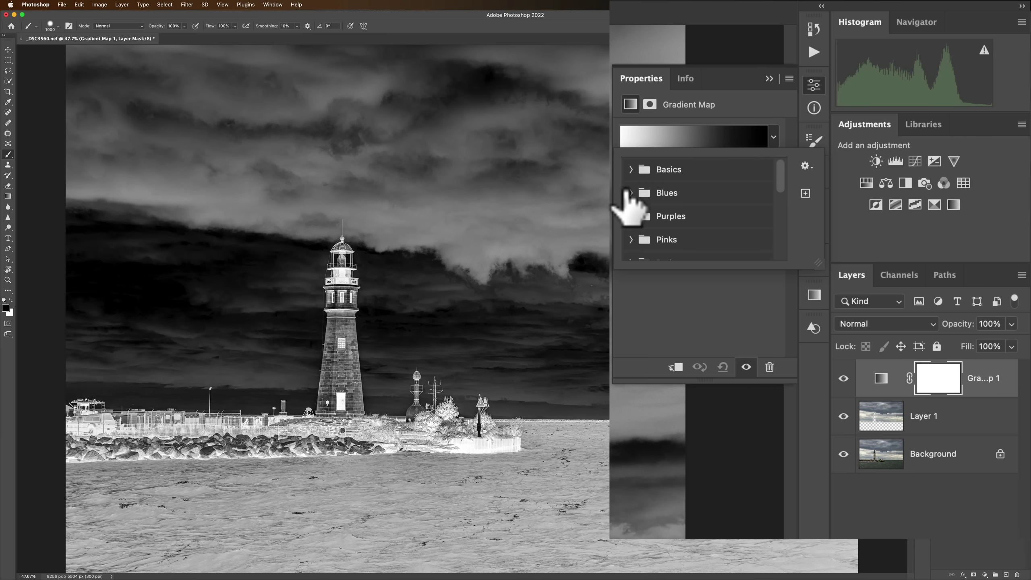
{"action": "left_click", "coordinate": [632, 193]}
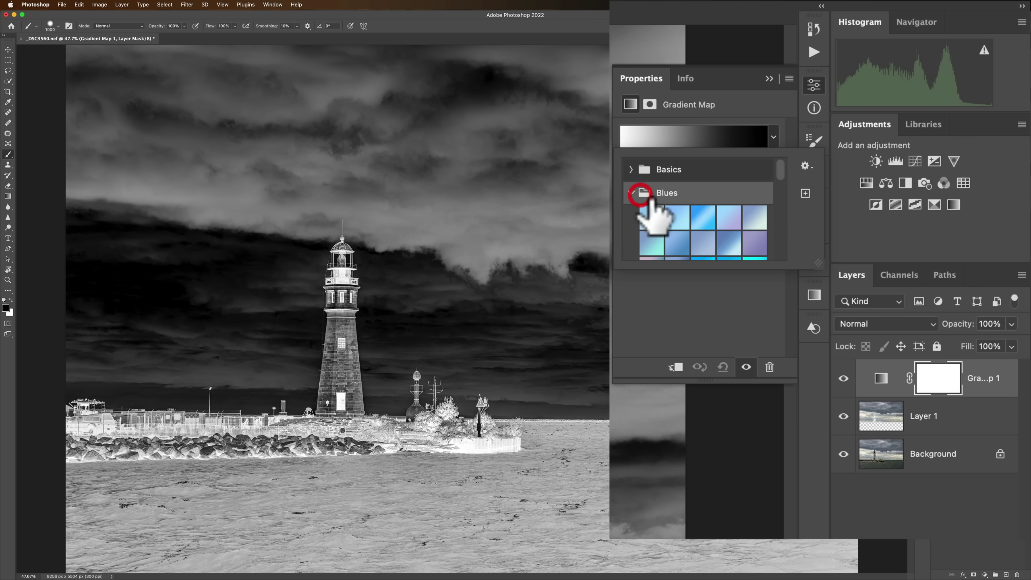
{"action": "scroll", "coordinate": [708, 229], "scroll_direction": "down", "scroll_amount": 5}
{"action": "scroll", "coordinate": [708, 229], "scroll_direction": "up", "scroll_amount": 5}
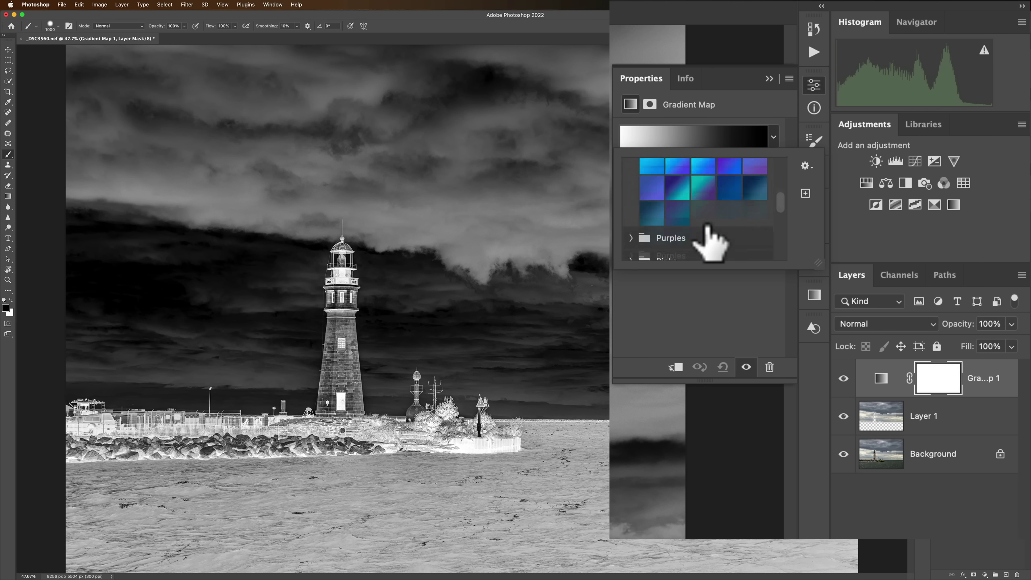
{"action": "scroll", "coordinate": [708, 230], "scroll_direction": "down", "scroll_amount": 3}
{"action": "left_click", "coordinate": [699, 194]}
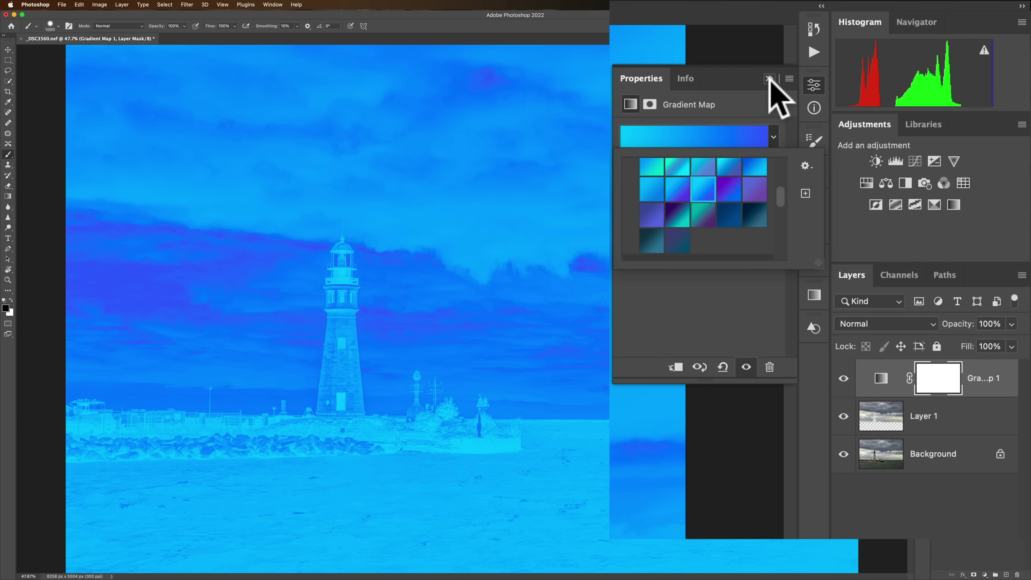
{"action": "left_click_drag", "start_coordinate": [952, 330], "coordinate": [886, 330]}
Step: Set the Gradient Map method to Linear, then to Classic
{"action": "left_click", "coordinate": [710, 186]}
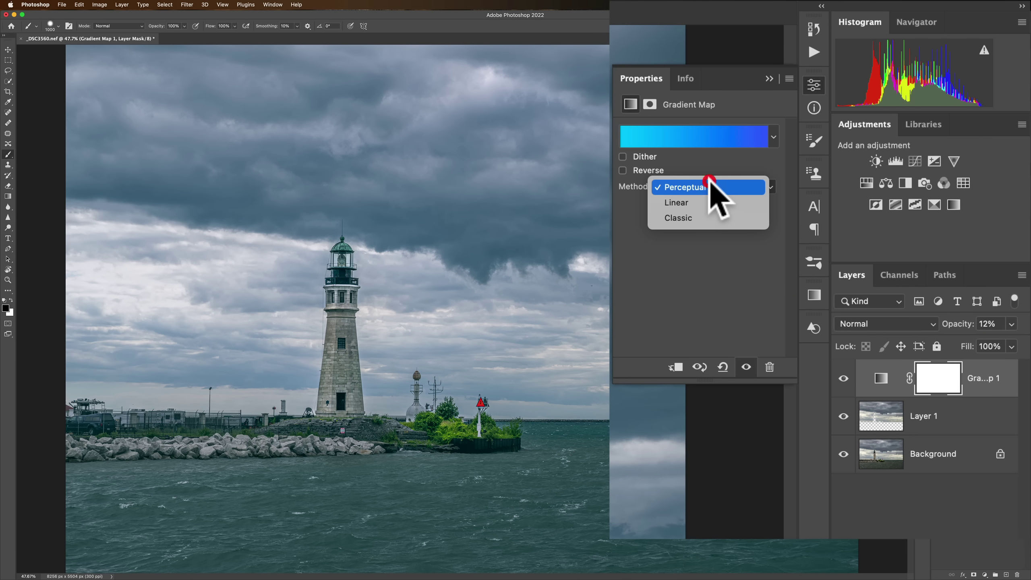
{"action": "left_click", "coordinate": [711, 202]}
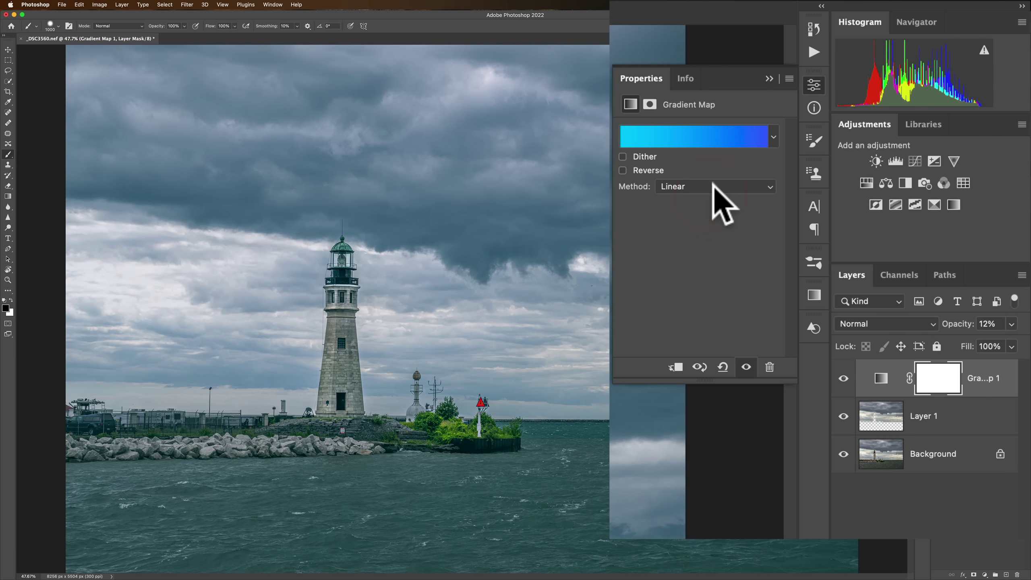
{"action": "left_click", "coordinate": [714, 186]}
{"action": "left_click", "coordinate": [715, 202]}
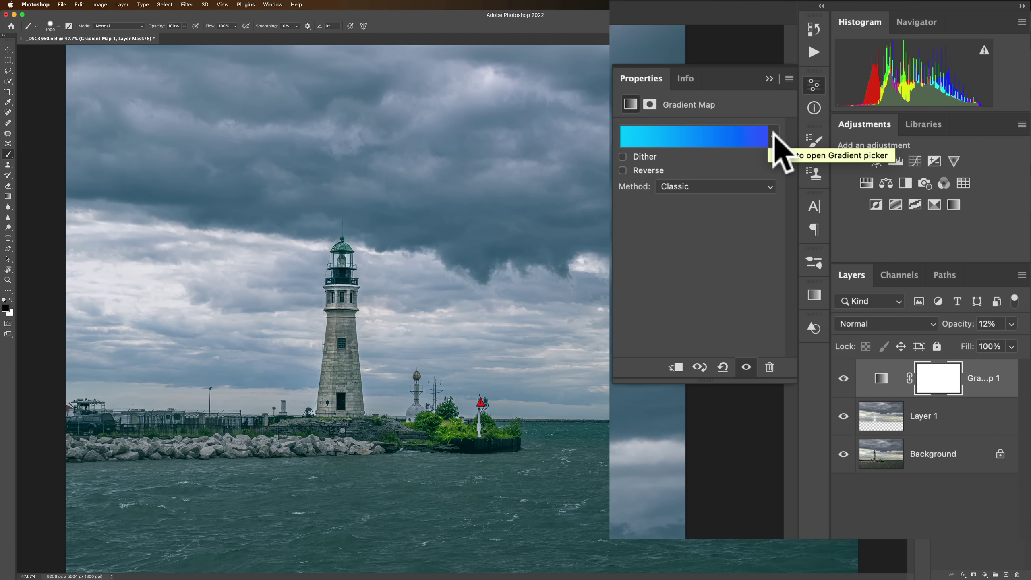
Step: Replace the blue gradient with the Reds folder's orange-purple gradient, after trying red-purple
{"action": "left_click", "coordinate": [774, 137]}
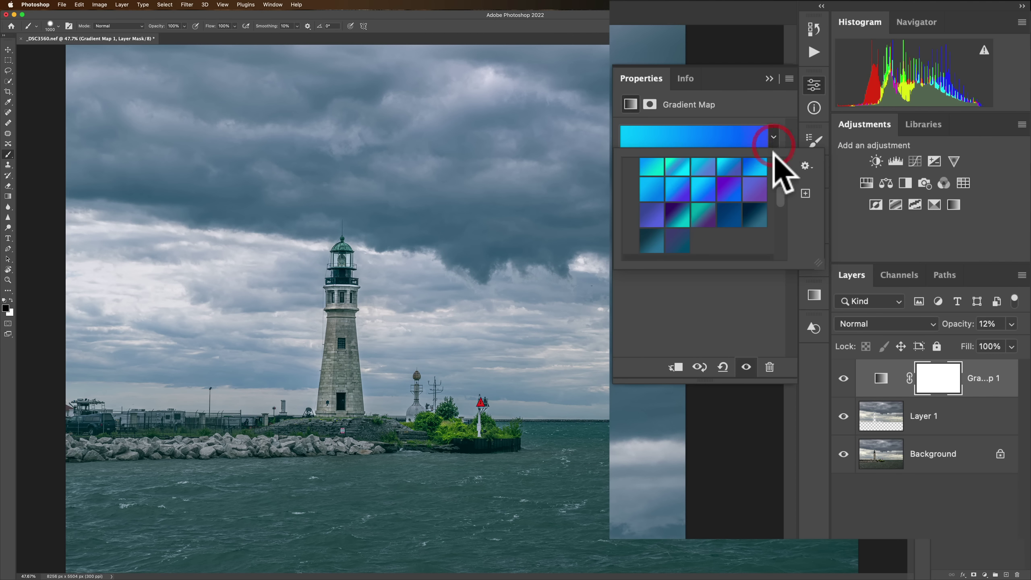
{"action": "left_click", "coordinate": [632, 192]}
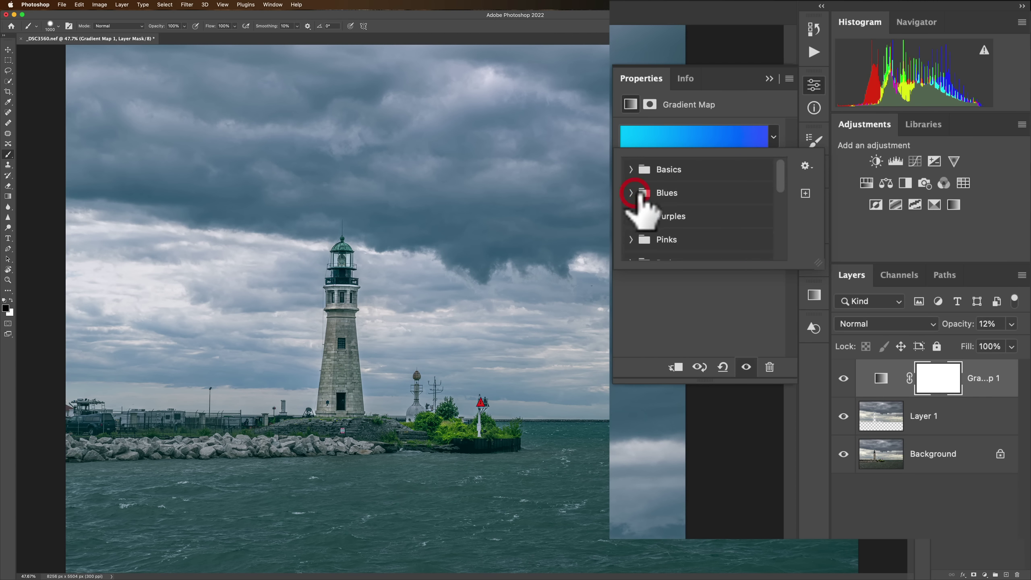
{"action": "scroll", "coordinate": [697, 227], "scroll_direction": "down", "scroll_amount": 2}
{"action": "scroll", "coordinate": [682, 223], "scroll_direction": "down", "scroll_amount": 1}
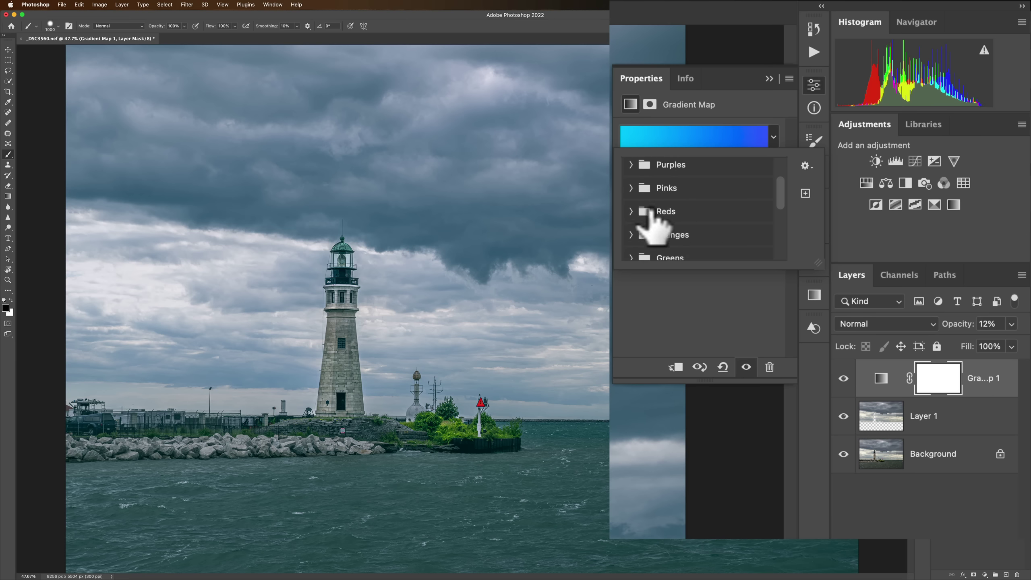
{"action": "left_click", "coordinate": [633, 211]}
{"action": "scroll", "coordinate": [686, 222], "scroll_direction": "down", "scroll_amount": 3}
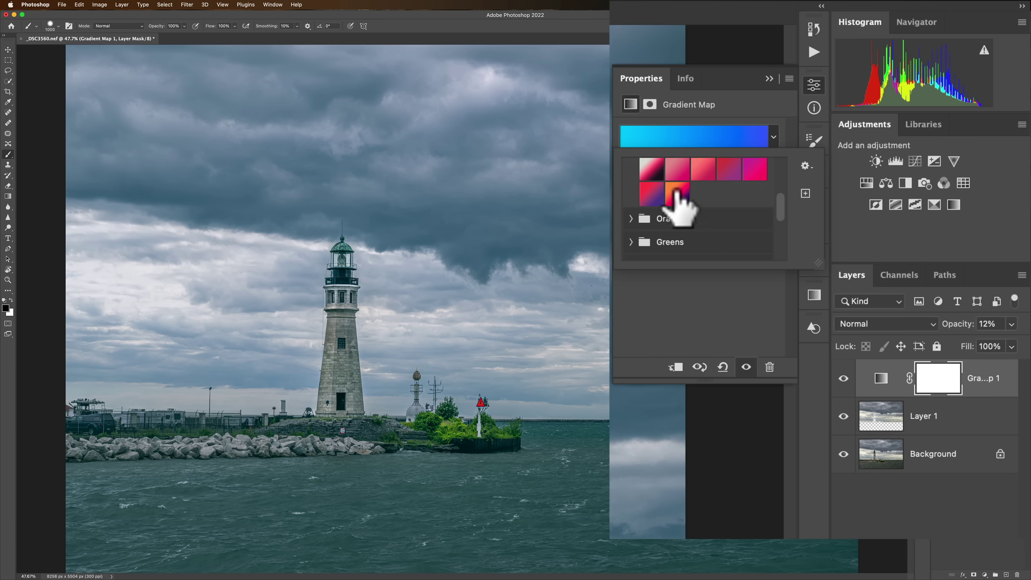
{"action": "left_click", "coordinate": [652, 194]}
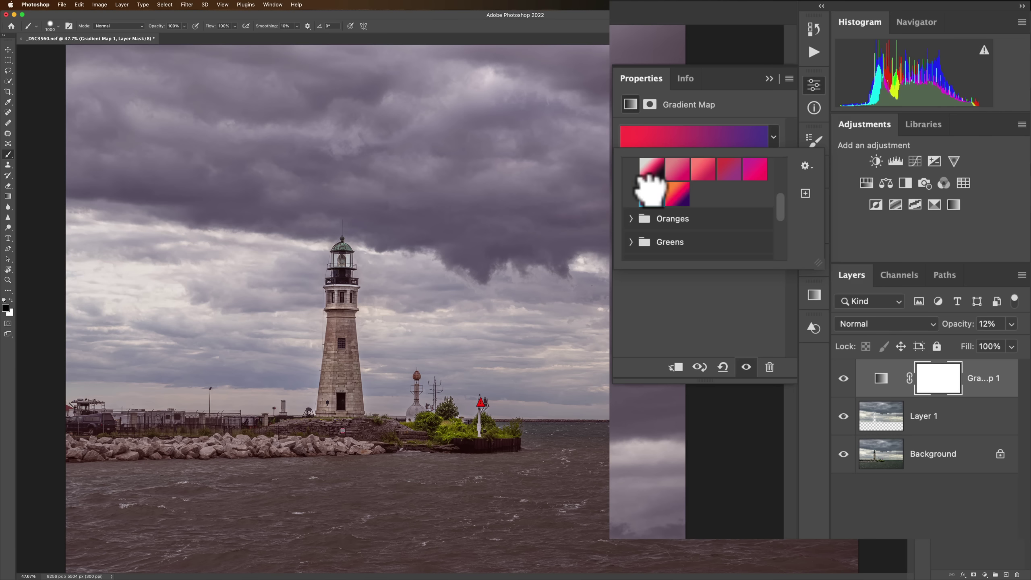
{"action": "left_click", "coordinate": [676, 194]}
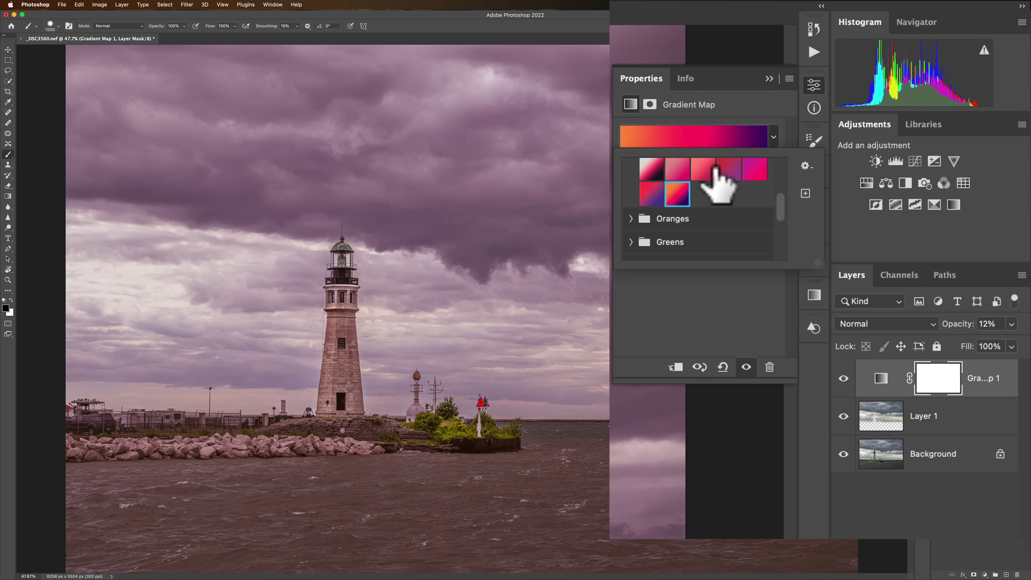
{"action": "left_click", "coordinate": [769, 79]}
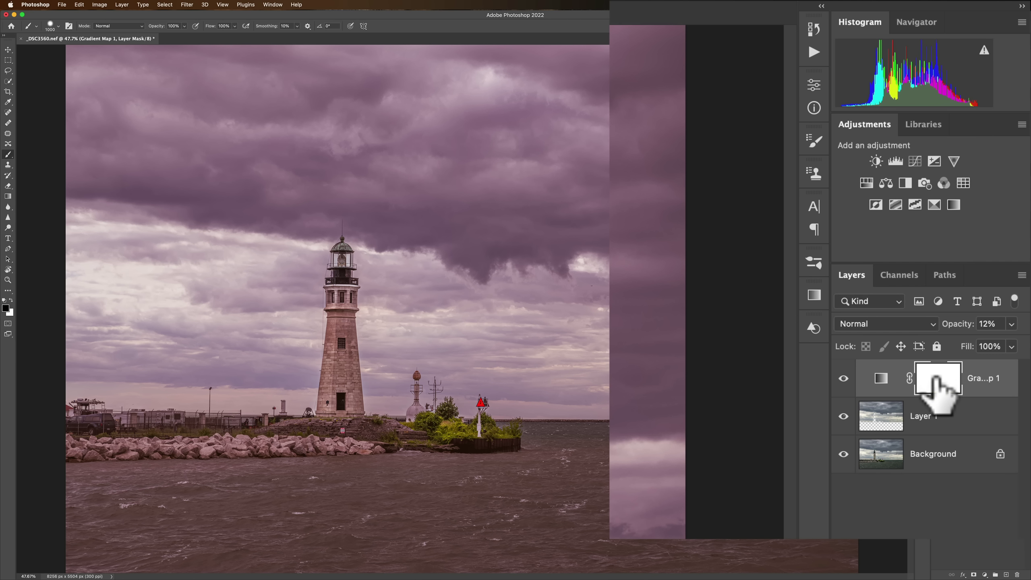
Step: Delete the Gradient Map 1 layer's mask, swap foreground/background colours, then delete the layer
{"action": "left_click_drag", "start_coordinate": [936, 386], "coordinate": [1018, 572]}
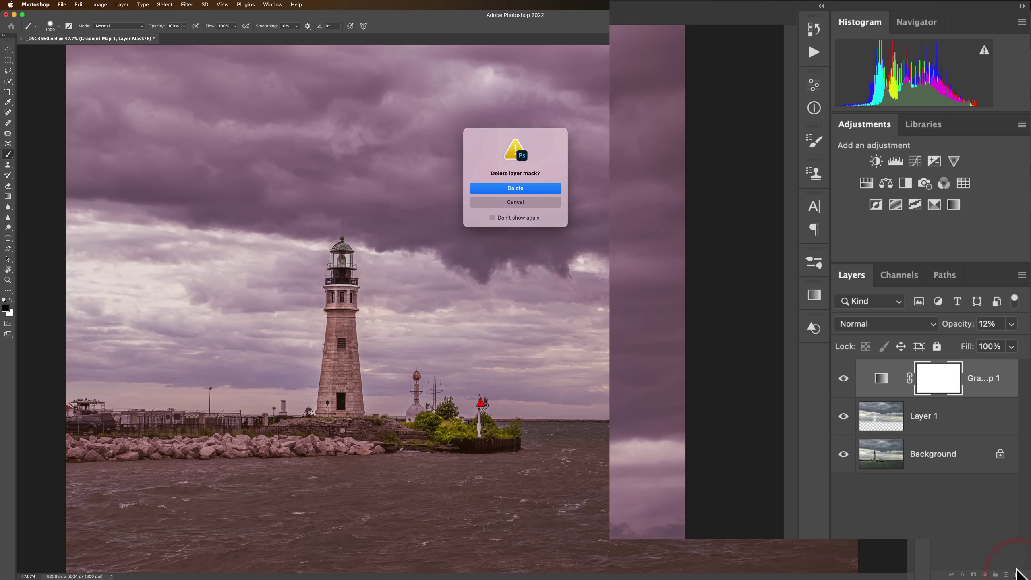
{"action": "left_click", "coordinate": [515, 189]}
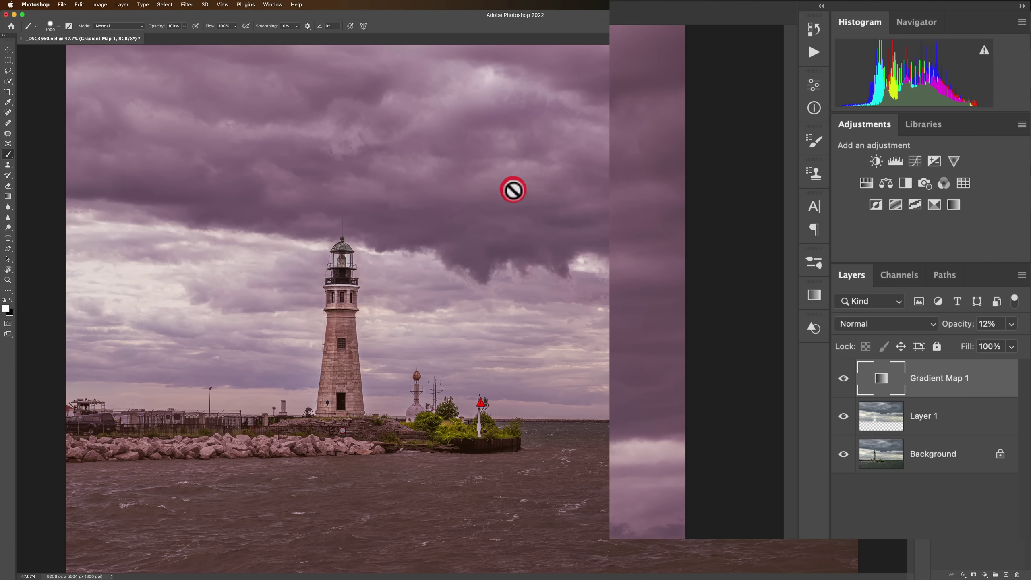
{"action": "key", "text": "x"}
{"action": "left_click_drag", "start_coordinate": [938, 378], "coordinate": [1019, 574]}
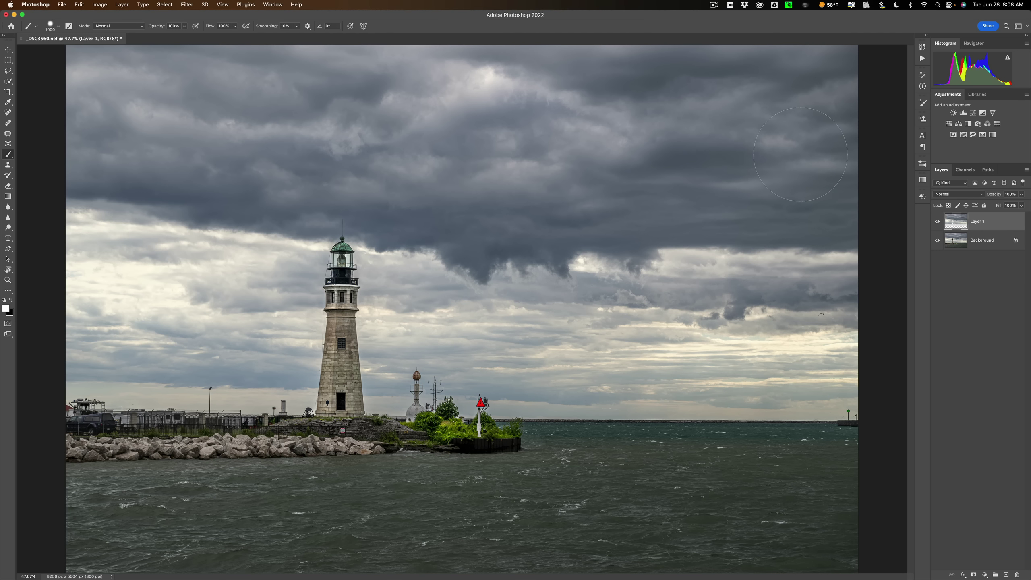
Step: Select the Move tool and switch the workspace to Painting, then to Photography
{"action": "left_click", "coordinate": [8, 49]}
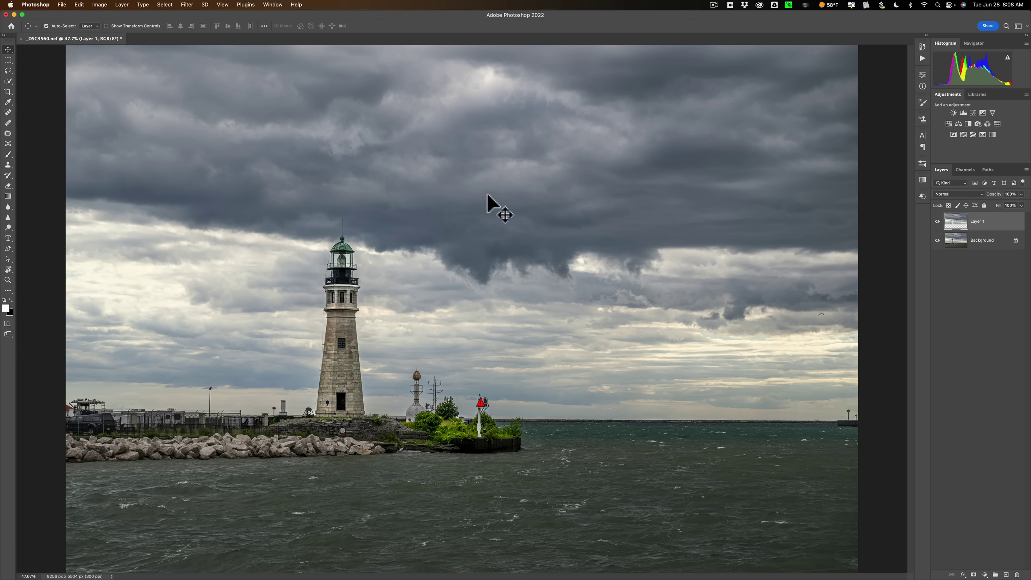
{"action": "left_click", "coordinate": [1020, 34]}
{"action": "left_click", "coordinate": [966, 117]}
{"action": "left_click", "coordinate": [1029, 26]}
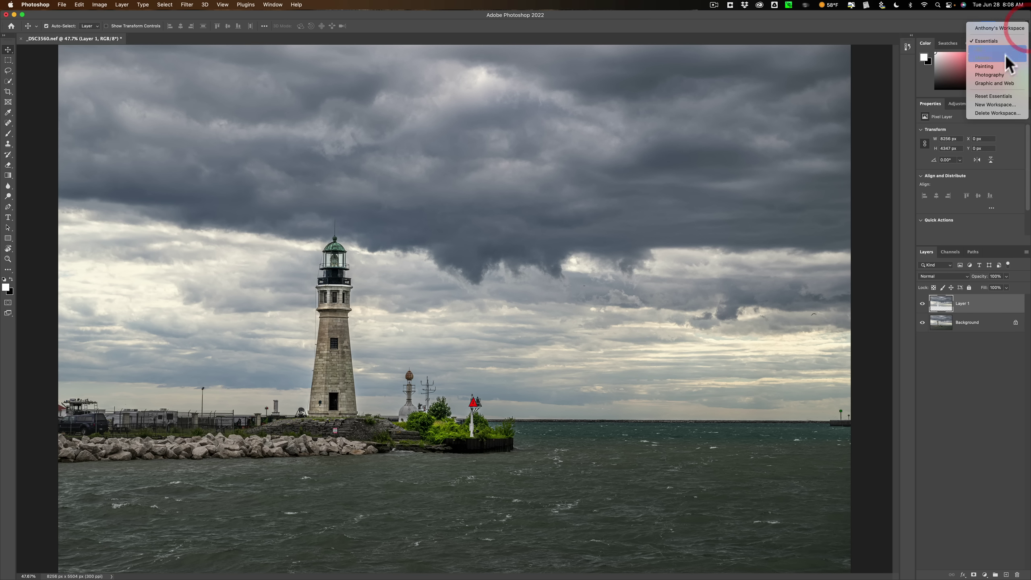
{"action": "left_click", "coordinate": [1003, 76]}
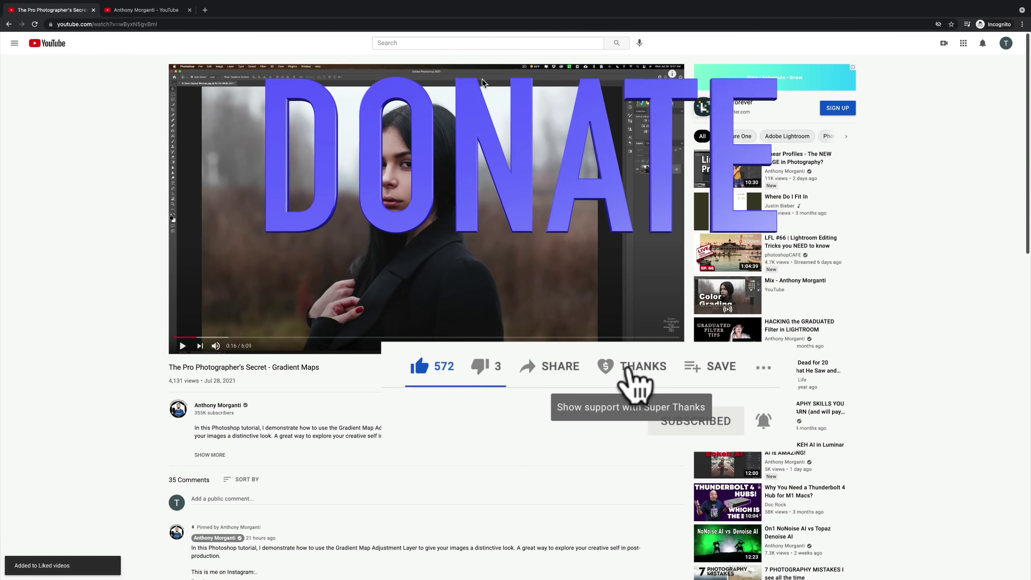
Step: Open the Super Thanks dialog for the Gradient Maps tutorial's creator
{"action": "left_click", "coordinate": [628, 366]}
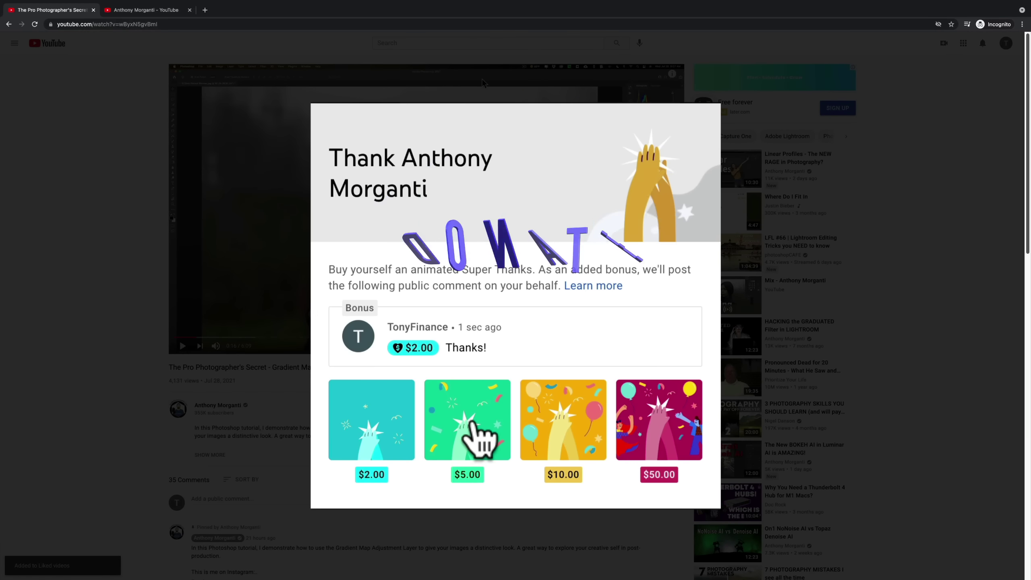